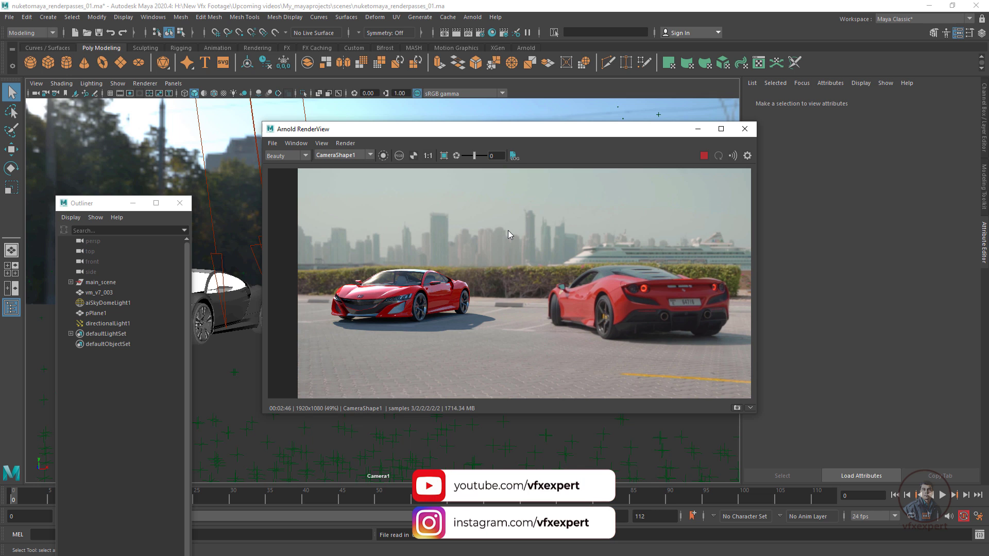
# Select the red car vm_v7_003 in the rendered image to show its mesh attributes
pyautogui.click(438, 304)
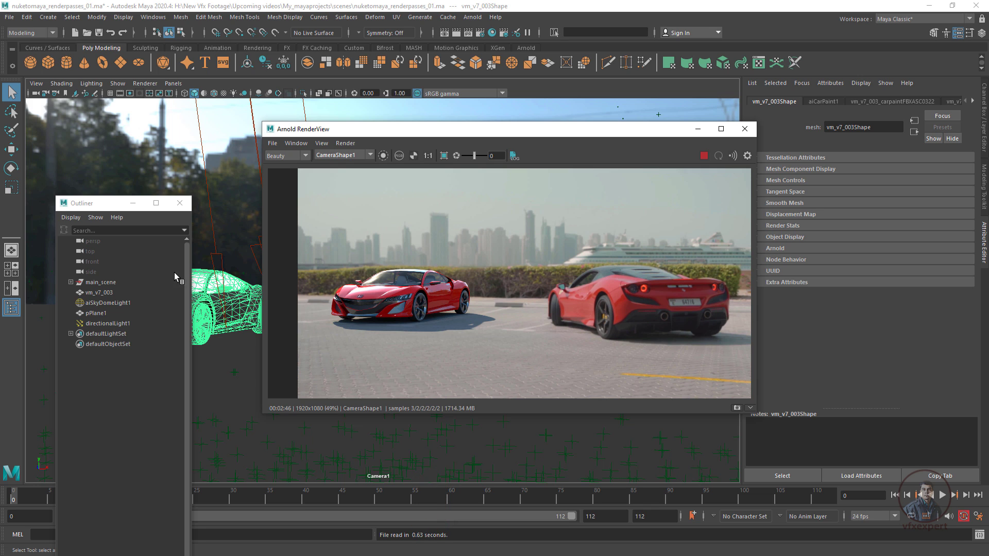
# Set Camera1's imagePlaneShape1 Display Mode to None so the car-park plate disappears
pyautogui.click(70, 283)
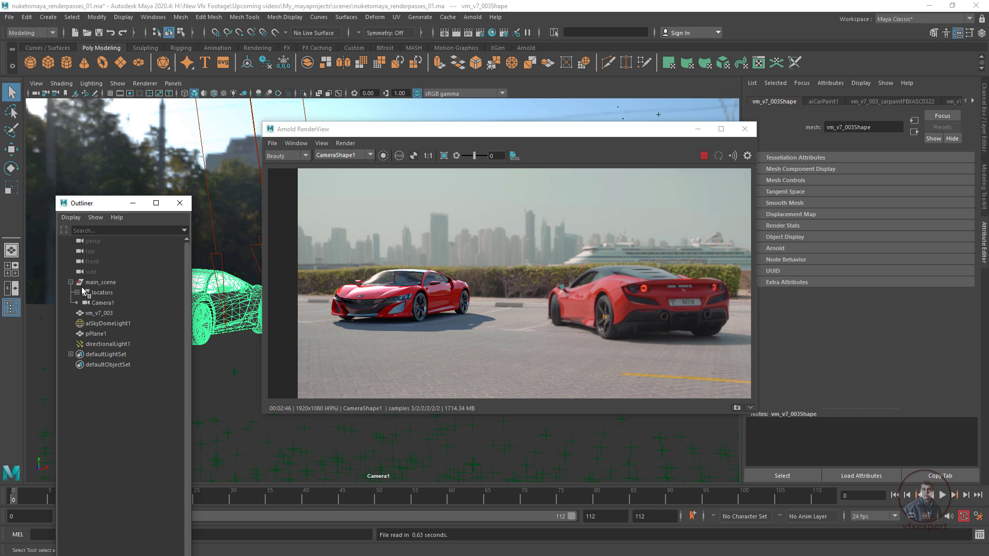
pyautogui.click(102, 304)
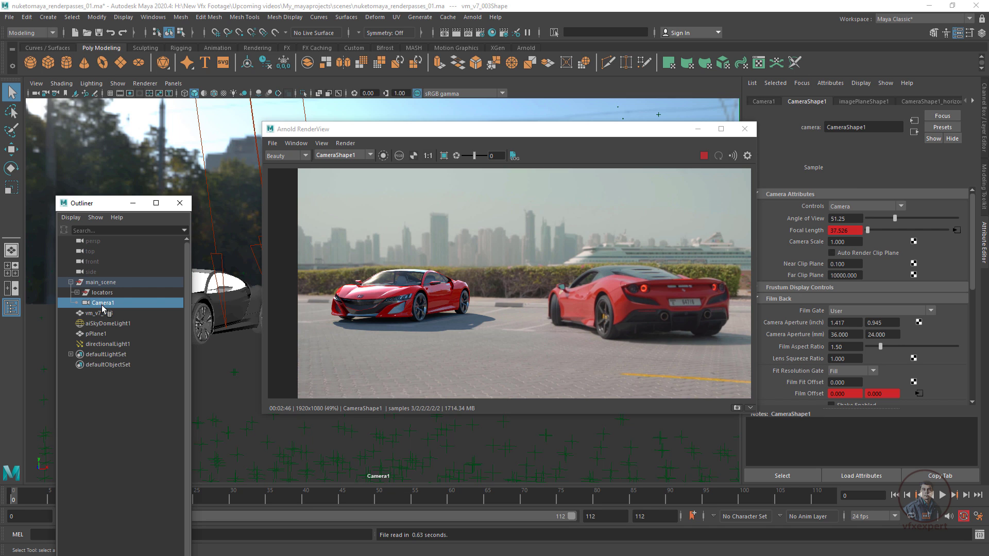
pyautogui.click(864, 103)
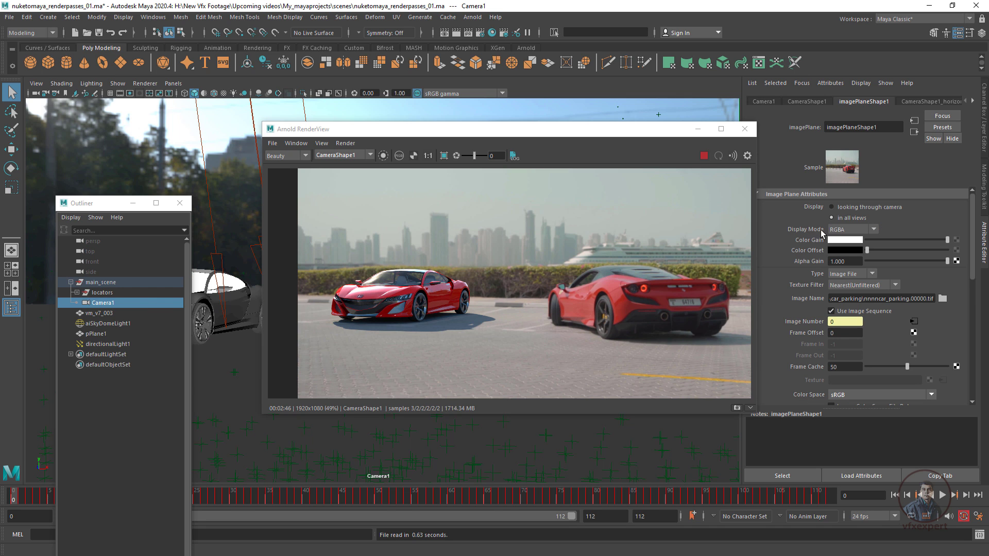
pyautogui.click(854, 234)
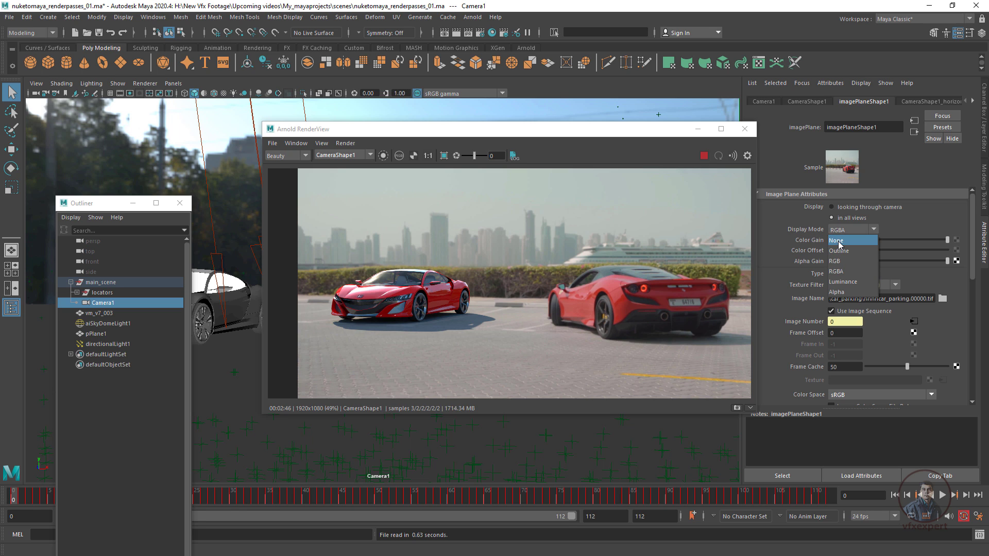
pyautogui.click(850, 240)
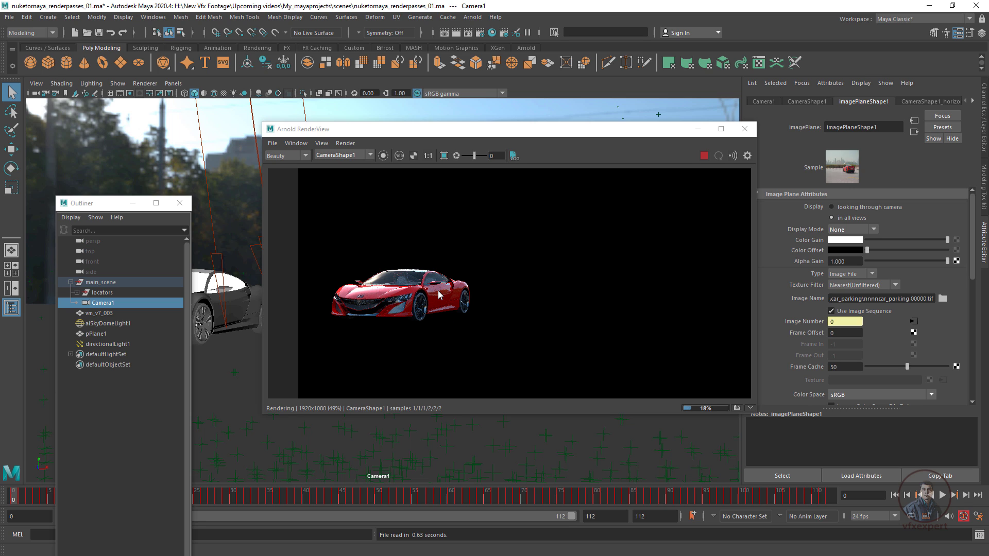
# Open Render Setup and move it to the right of the render
pyautogui.click(504, 33)
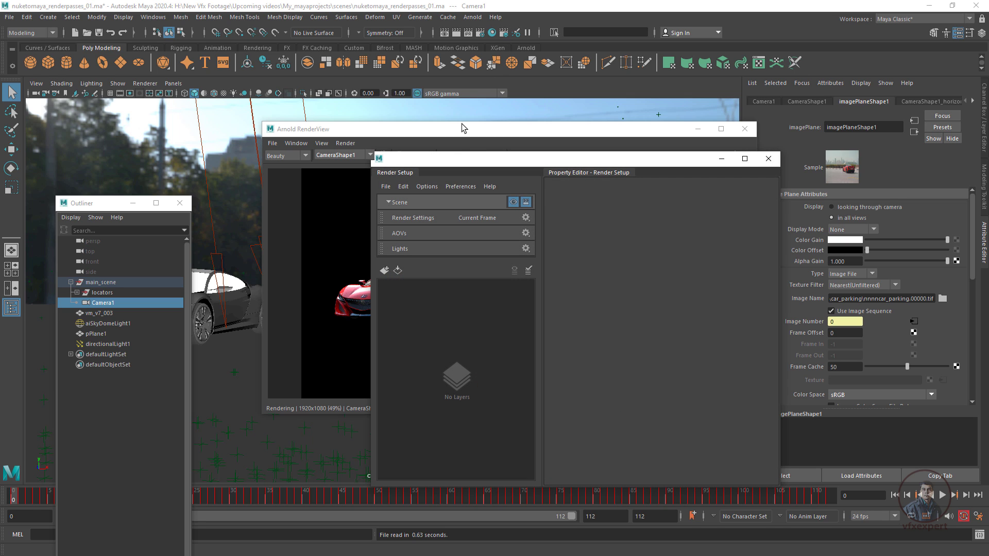
pyautogui.moveTo(565, 163); pyautogui.dragTo(638, 149)
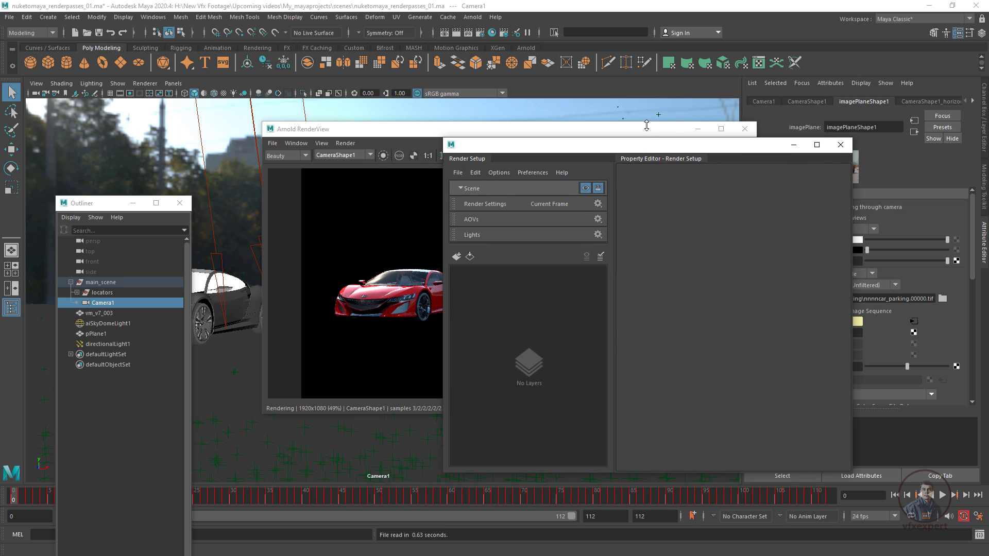
pyautogui.moveTo(646, 145); pyautogui.dragTo(713, 146)
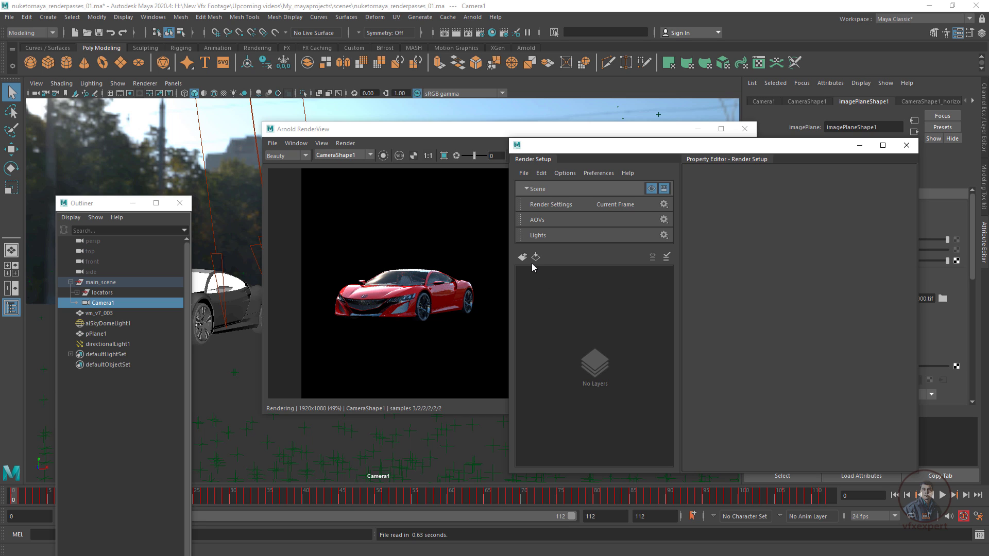
# Switch the Arnold RenderView to the alpha channel to check the car's matte
pyautogui.click(432, 272)
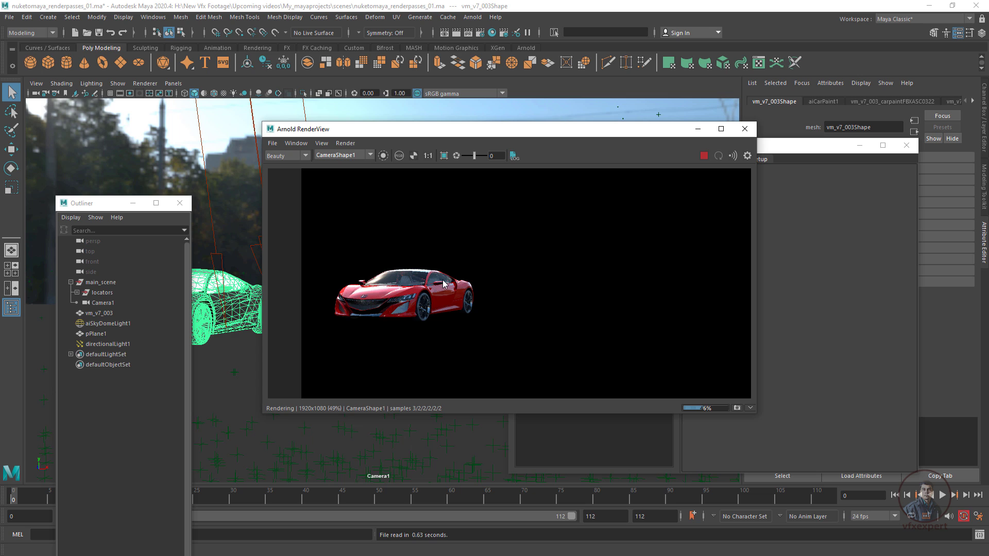
pyautogui.press('a')
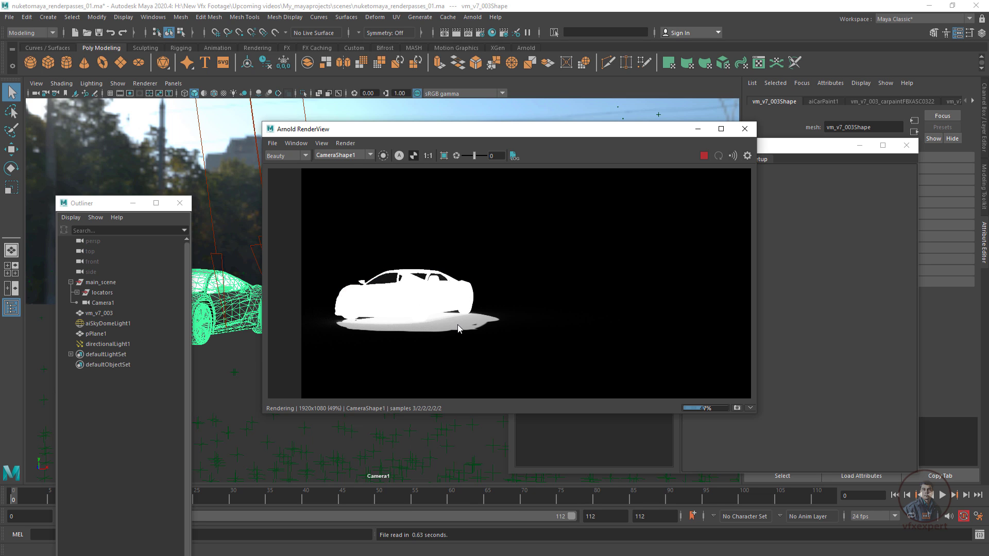
pyautogui.moveTo(766, 146); pyautogui.dragTo(781, 149)
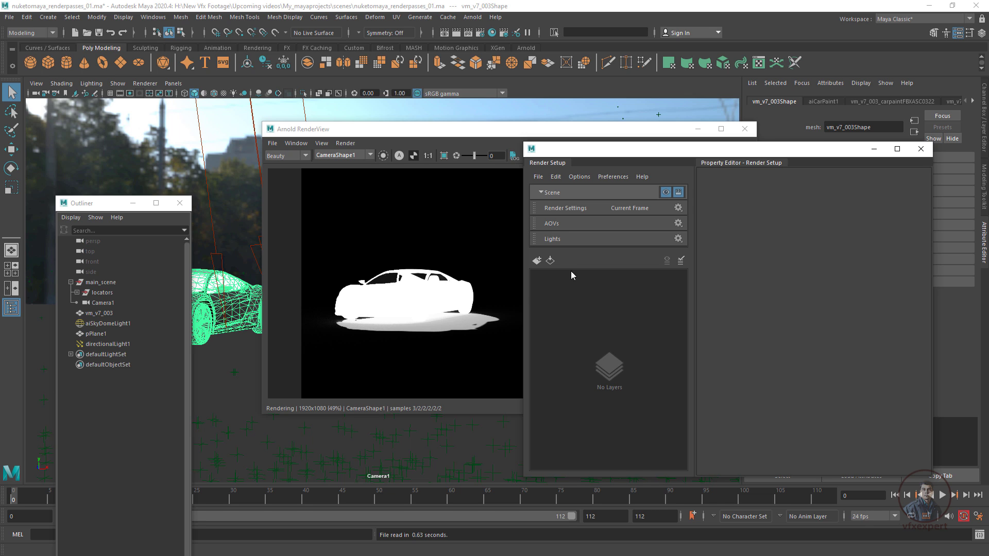
pyautogui.click(469, 295)
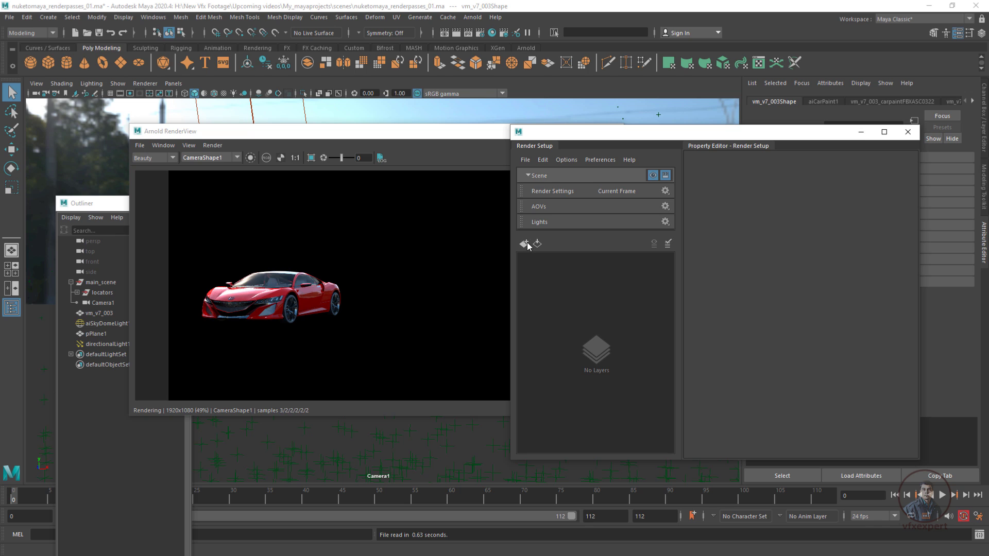
# Create a new render layer and name it Car_AOVS_Layer
pyautogui.click(527, 244)
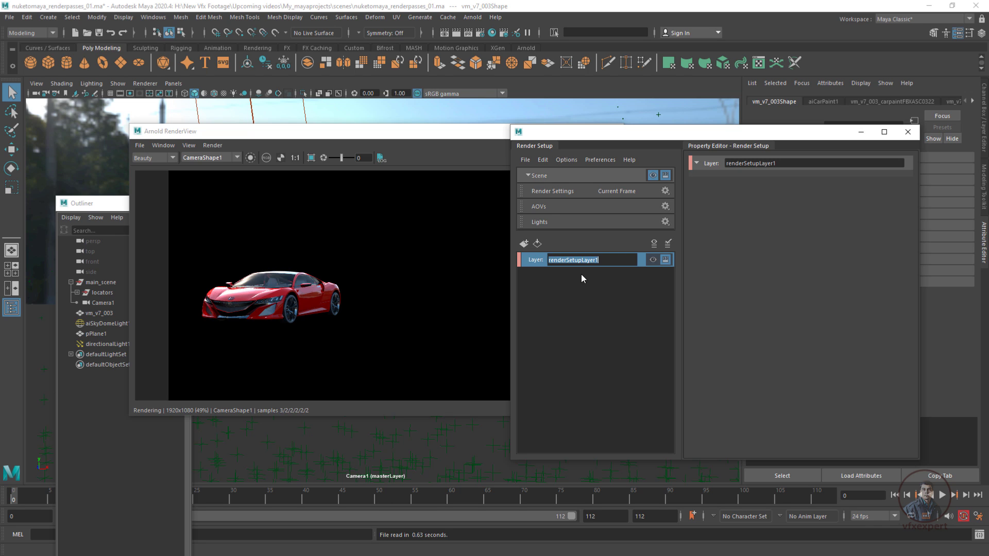
pyautogui.click(600, 263)
pyautogui.moveTo(601, 262); pyautogui.dragTo(548, 261)
pyautogui.write('Car_AOVS_layer')
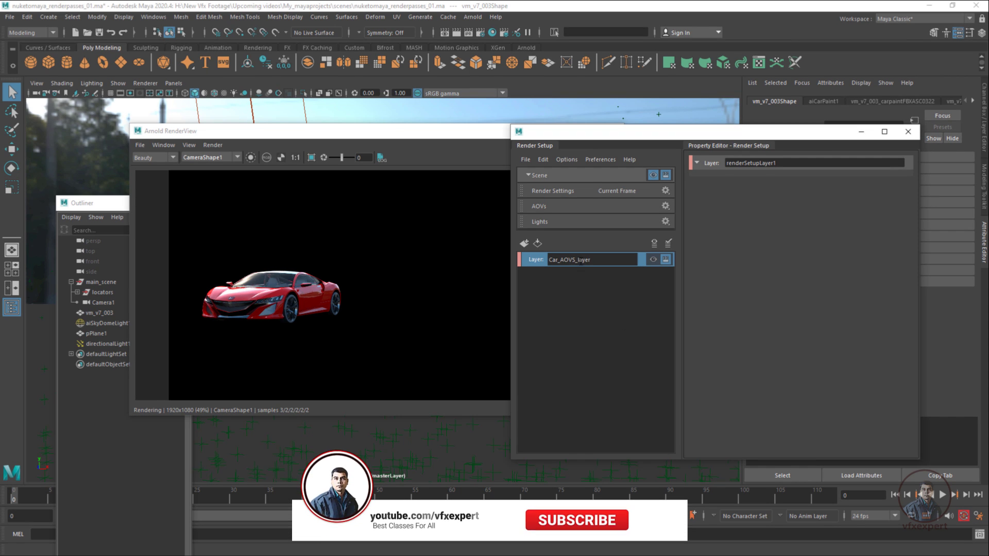
pyautogui.press('Return')
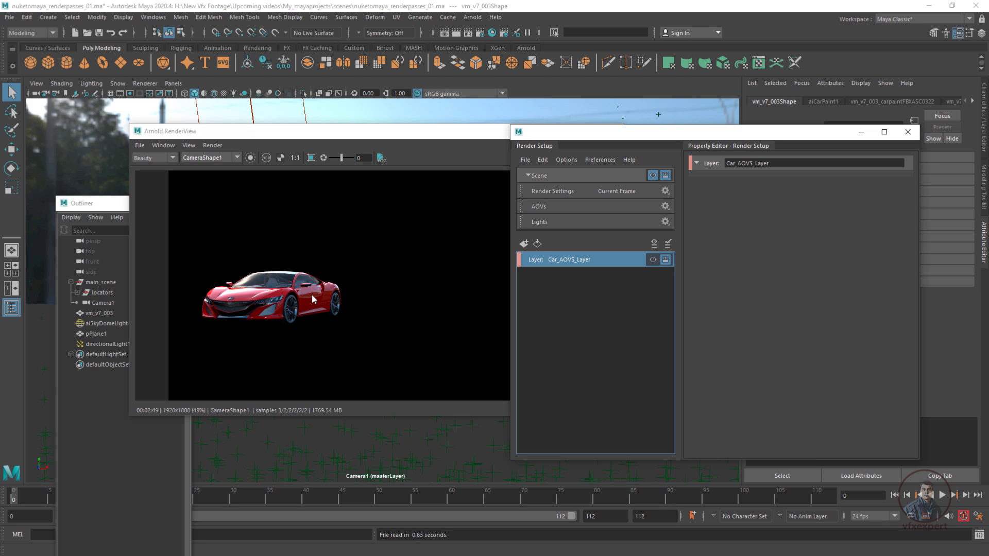
# Create the car_layer collection under Car_AOVS_Layer and add vm_v7_003 to it
pyautogui.rightClick(570, 261)
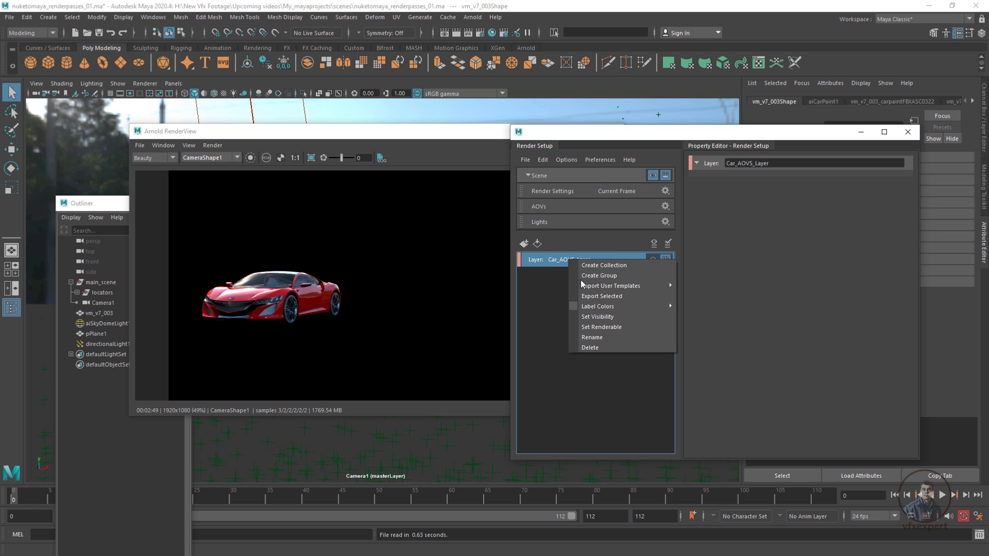
pyautogui.click(596, 265)
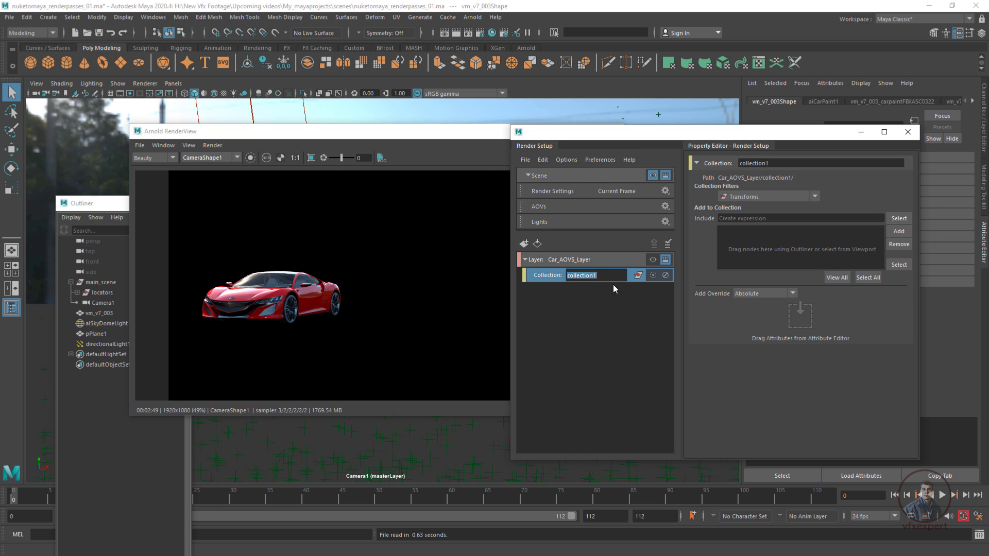
pyautogui.write('car_layer')
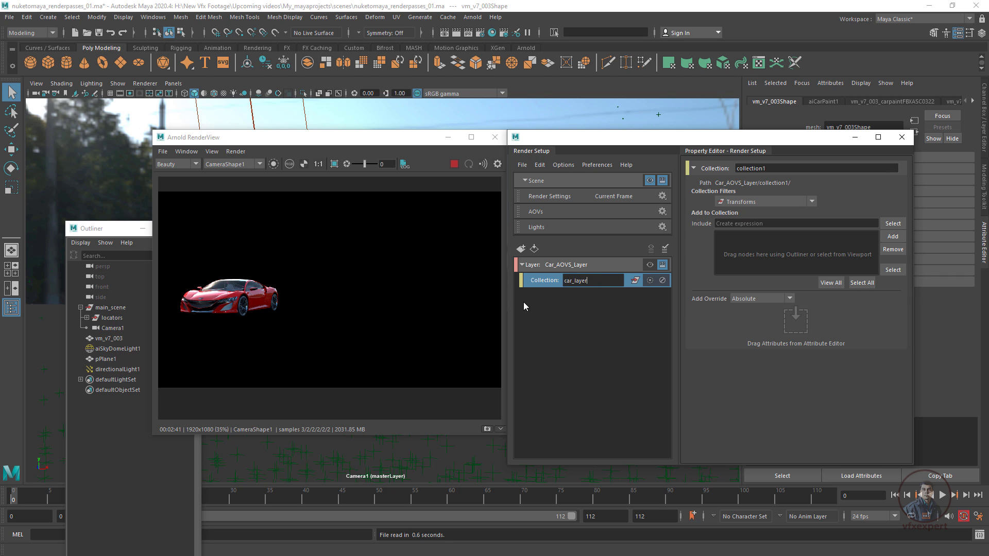
pyautogui.click(112, 340)
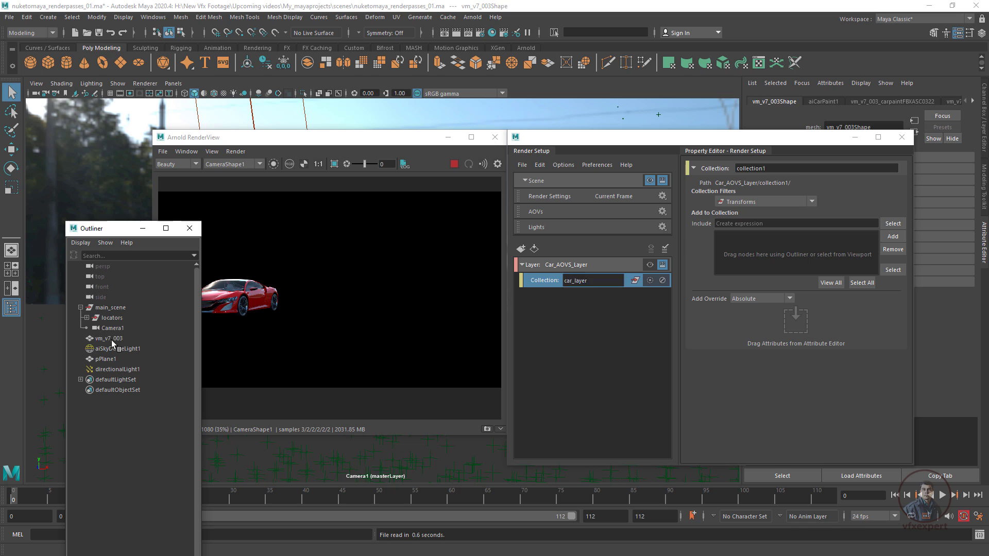
pyautogui.click(893, 236)
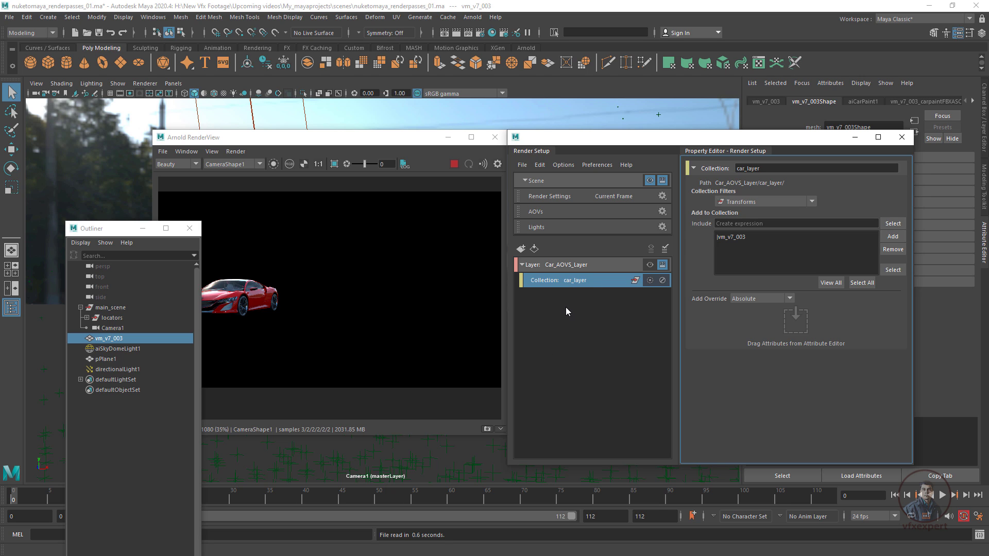
pyautogui.click(562, 266)
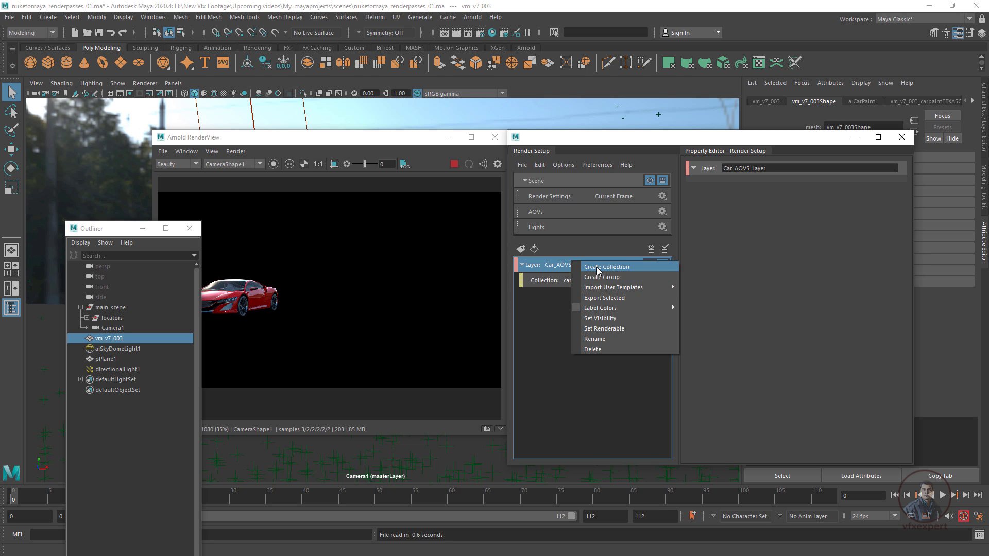
# Create a second collection in Car_AOVS_Layer named lights_layer
pyautogui.click(596, 267)
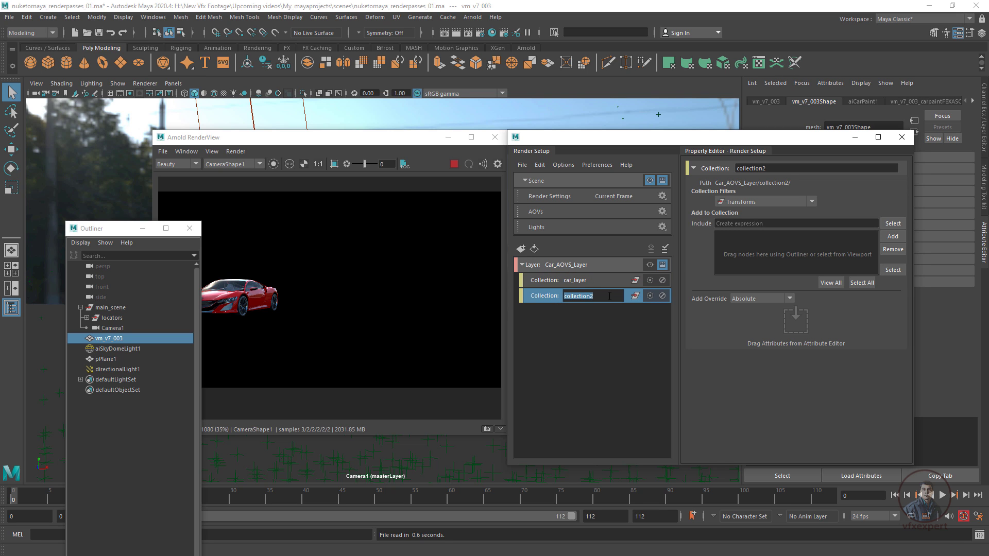
pyautogui.press('BackSpace')
pyautogui.write('lights_layer')
pyautogui.click(579, 316)
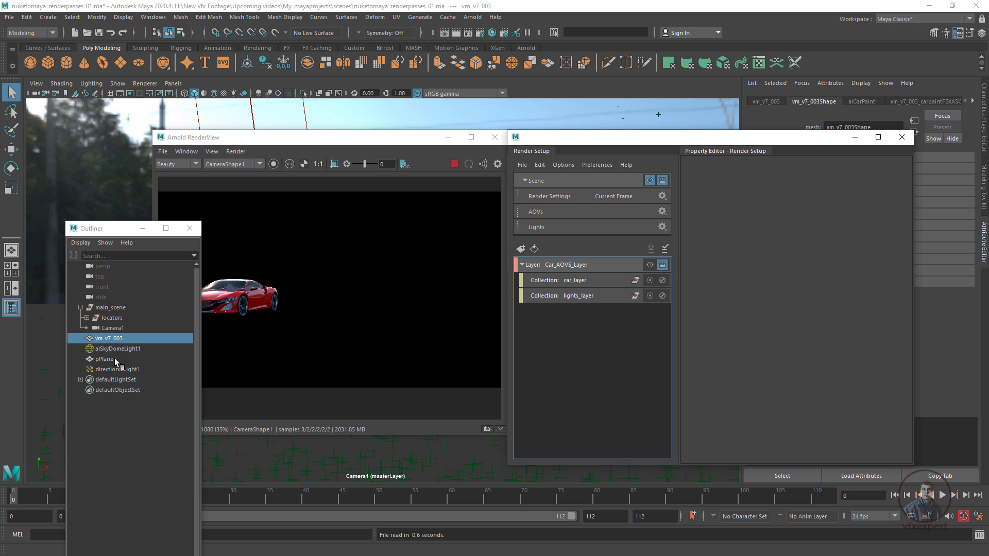
# Add aiSkyDomeLight1 and directionalLight1 to the lights_layer collection
pyautogui.click(127, 349)
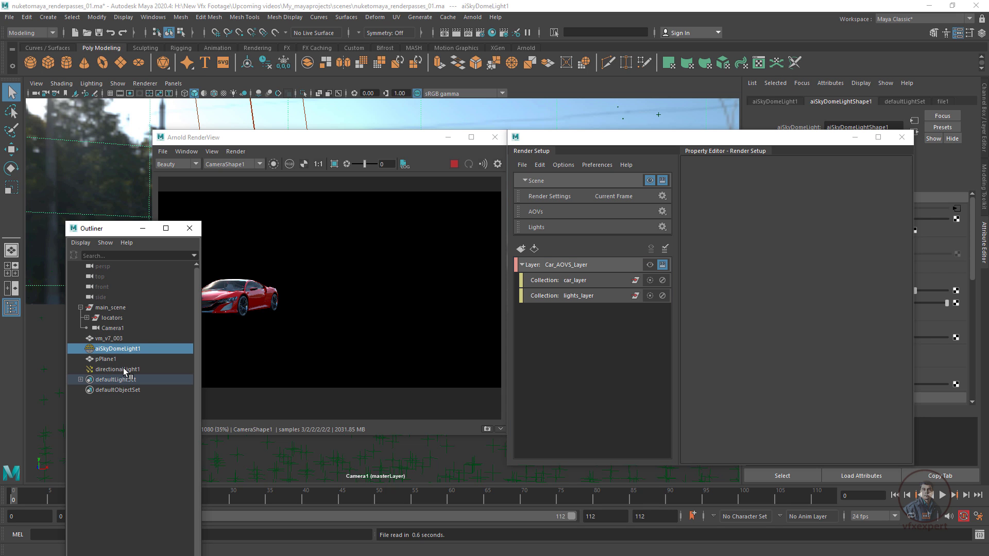
pyautogui.keyDown('ctrl'); pyautogui.click(122, 369); pyautogui.keyUp('ctrl')
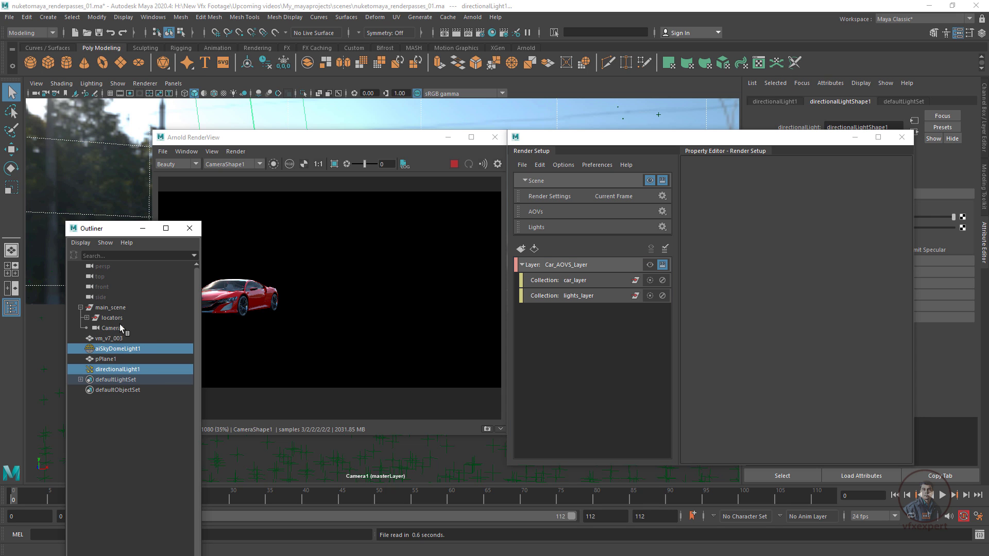
pyautogui.click(584, 298)
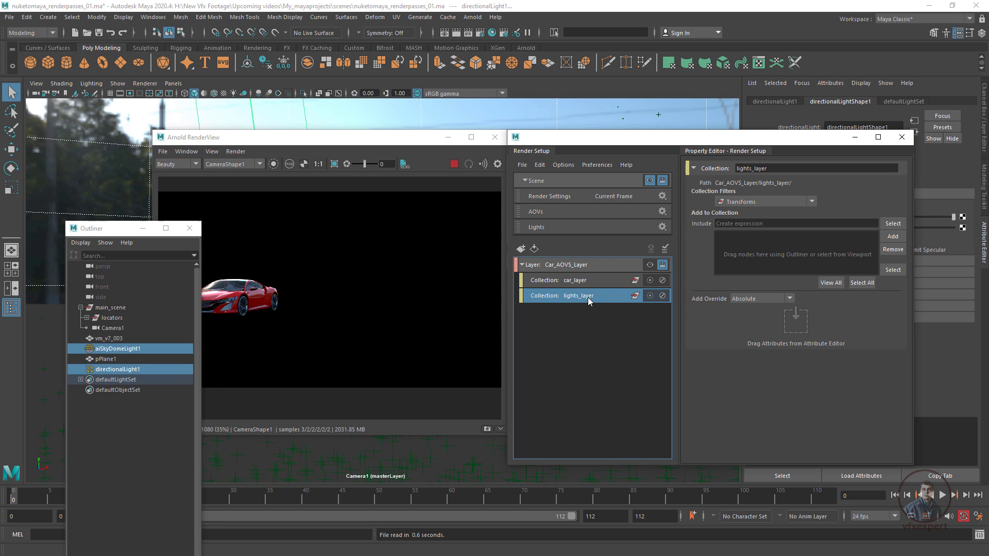
pyautogui.click(895, 237)
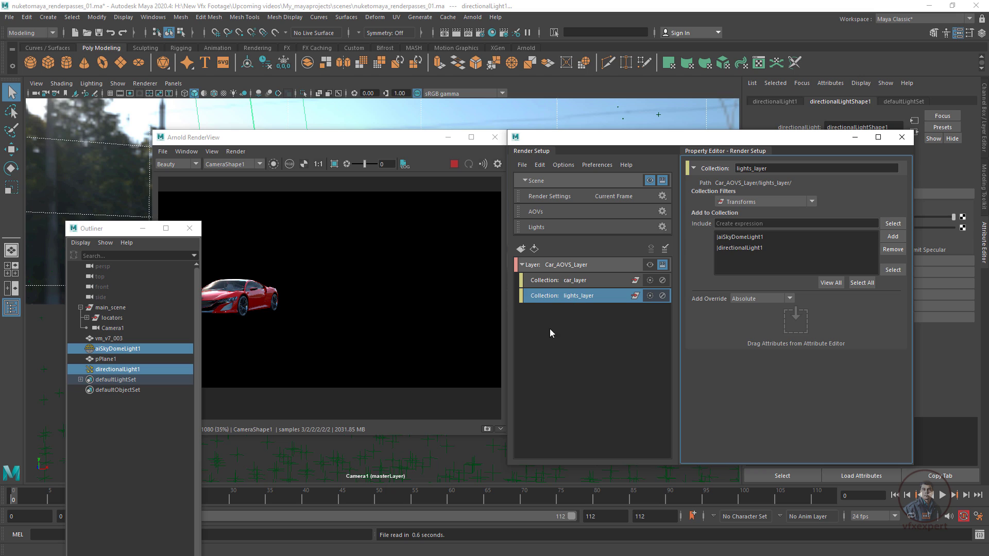
pyautogui.moveTo(109, 369); pyautogui.dragTo(103, 363)
pyautogui.click(582, 332)
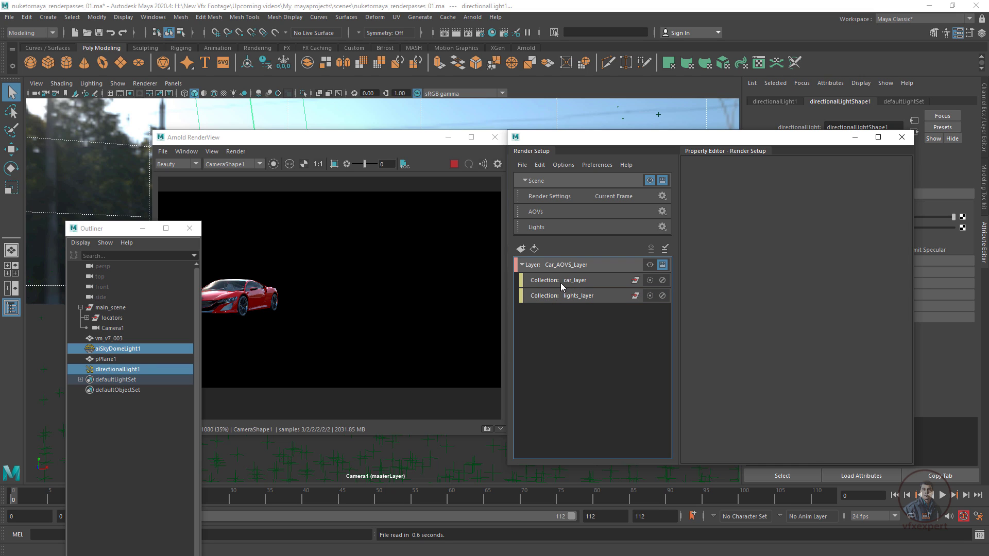
# Create a third collection in Car_AOVS_Layer named plane_layer
pyautogui.rightClick(565, 265)
pyautogui.click(601, 270)
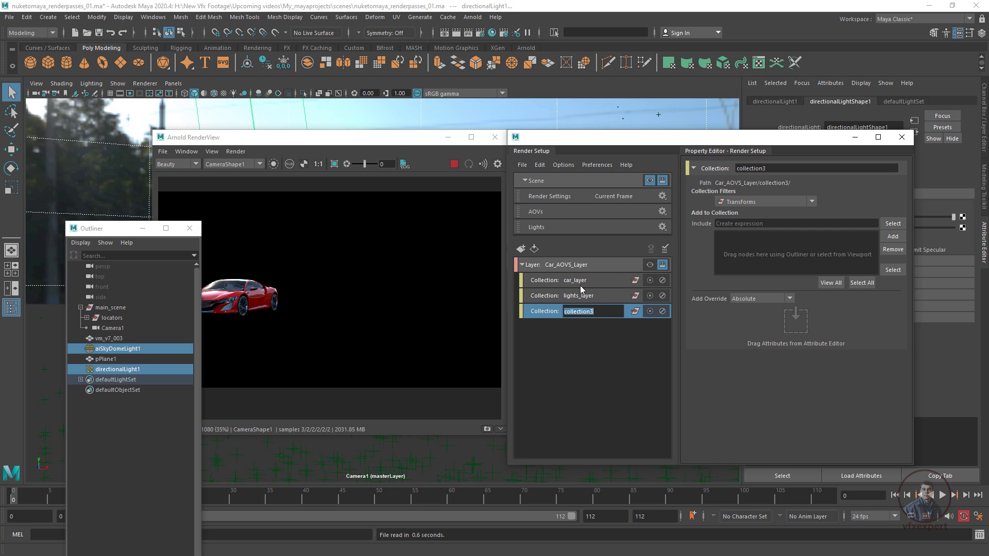
pyautogui.write('plane_layer')
pyautogui.click(585, 353)
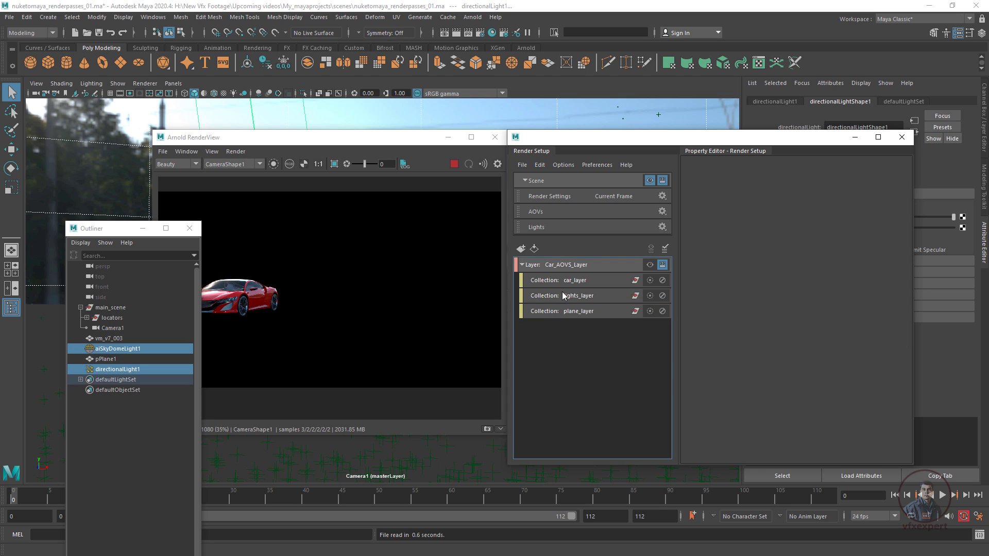
pyautogui.click(561, 265)
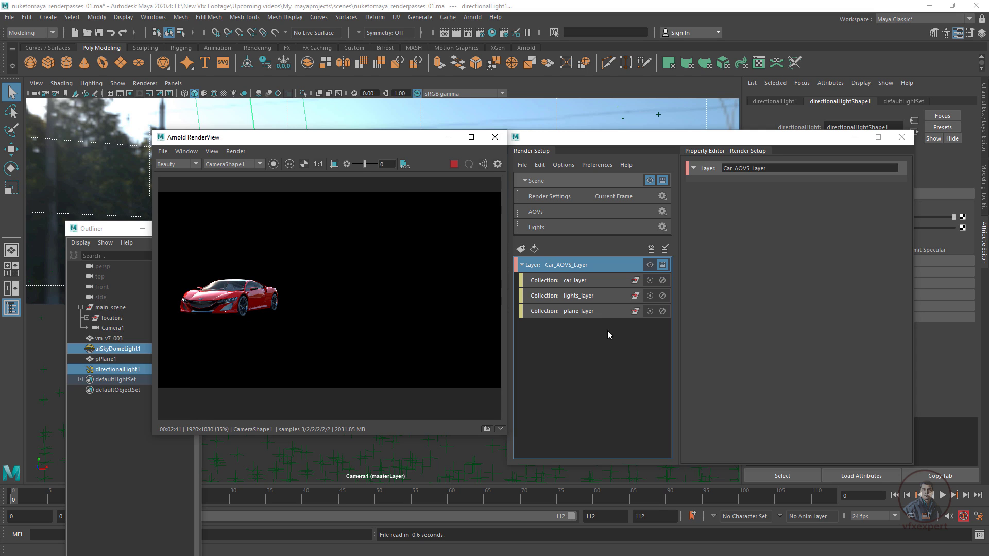
# Add the ground plane pPlane1 to the plane_layer collection
pyautogui.click(580, 313)
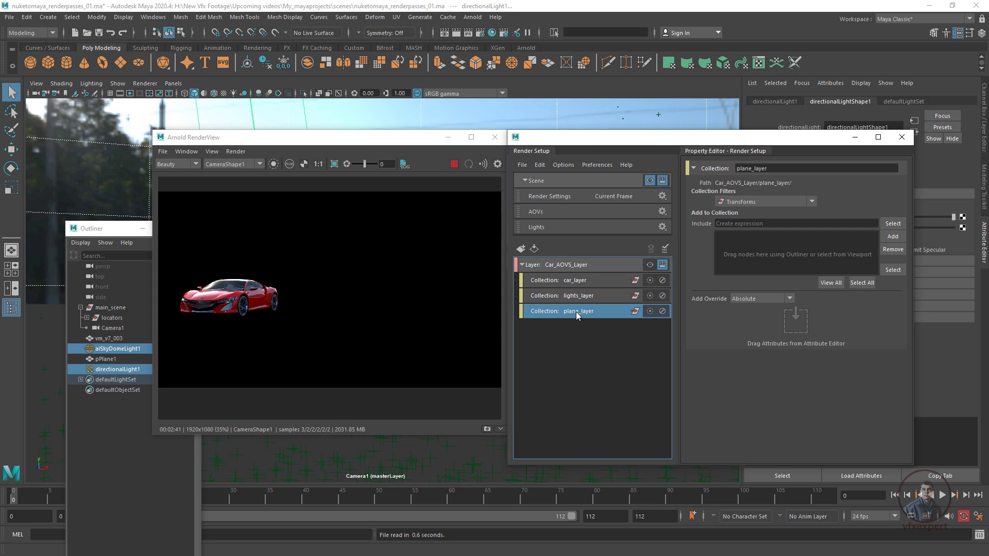
pyautogui.click(107, 360)
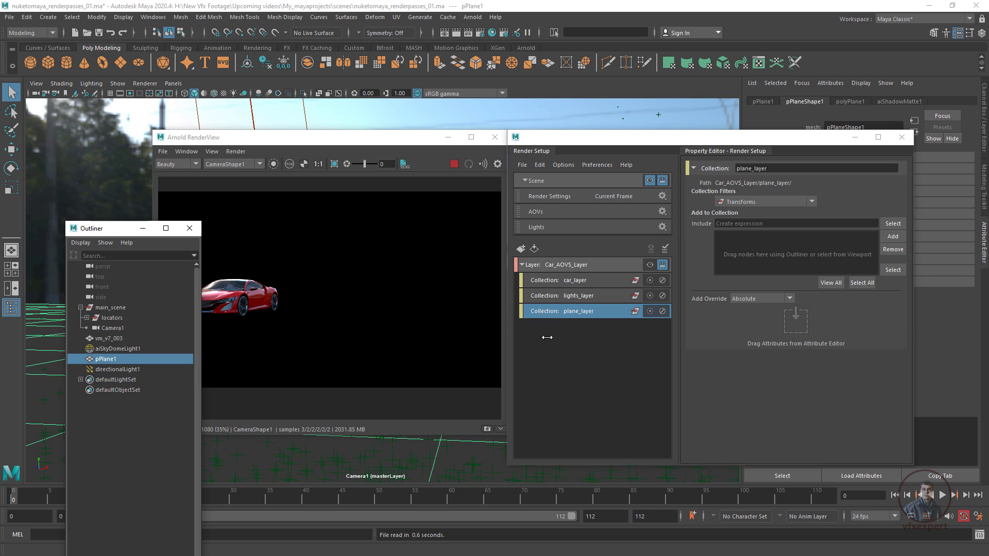
pyautogui.click(893, 237)
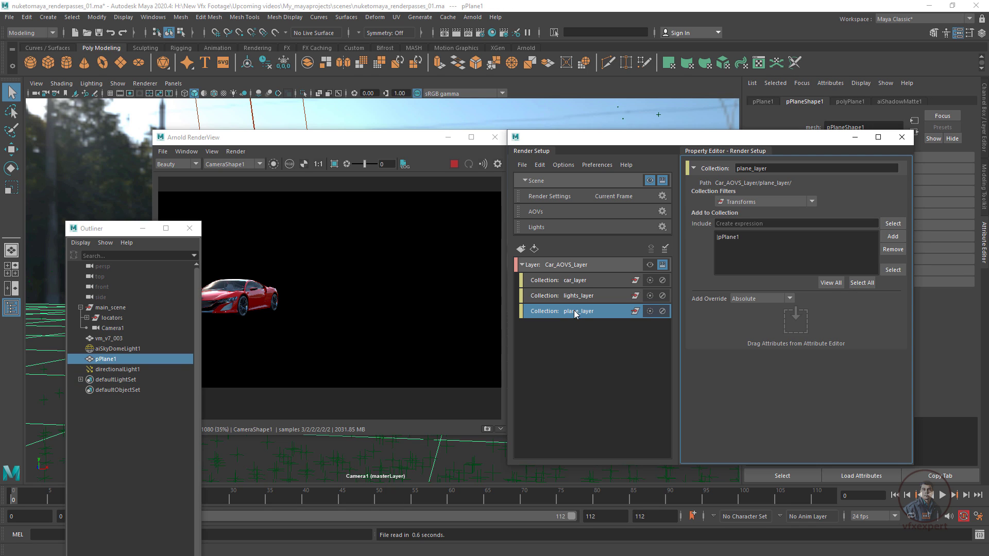
pyautogui.click(582, 339)
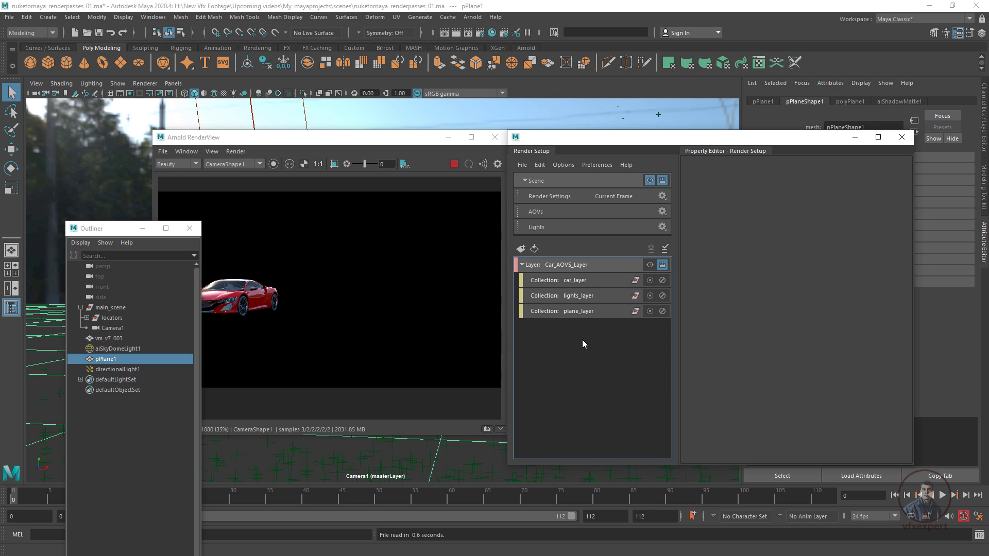
# Make Car_AOVS_Layer visible, view its alpha render, then stop the interactive render
pyautogui.click(650, 265)
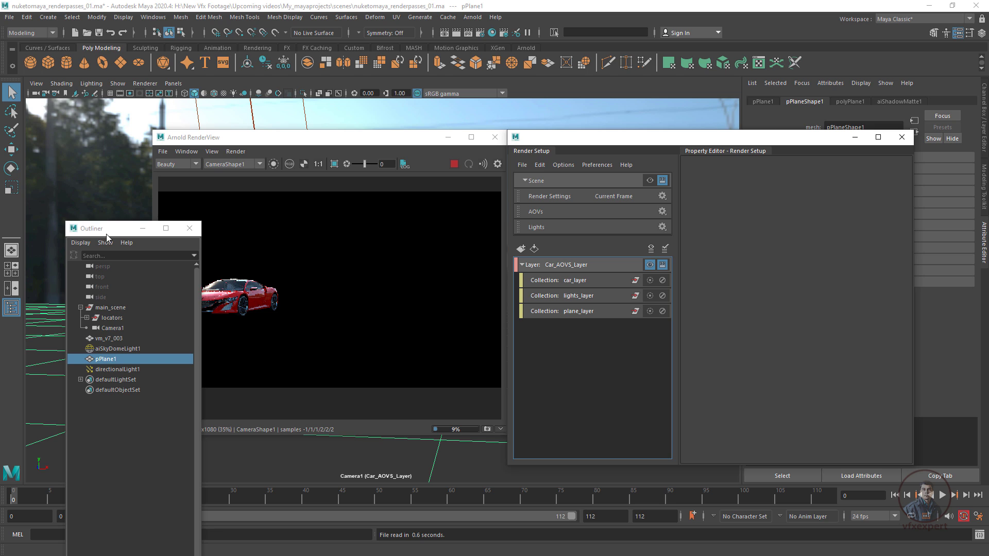
pyautogui.moveTo(106, 233); pyautogui.dragTo(80, 229)
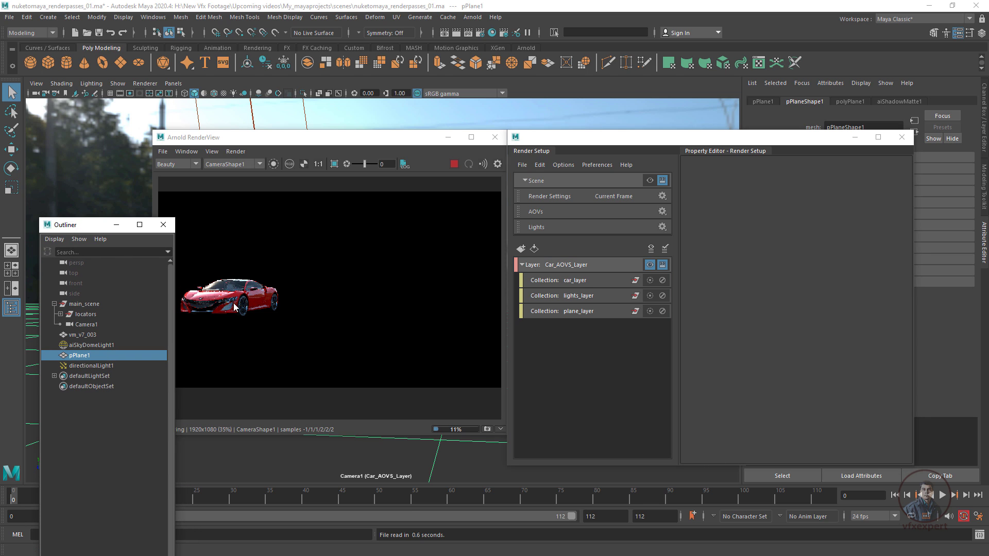
pyautogui.click(302, 332)
pyautogui.scroll(2, 293, 330)
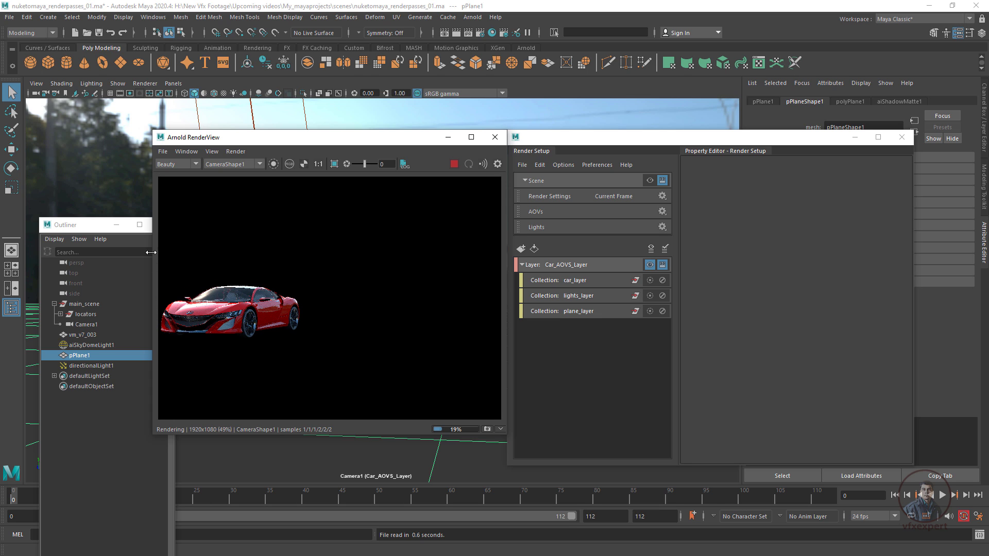
pyautogui.press('a')
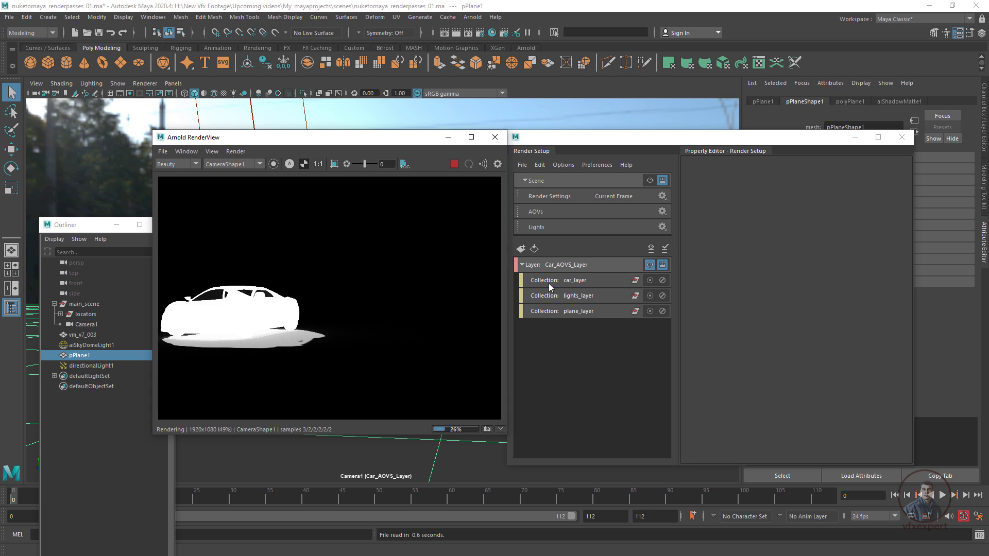
pyautogui.click(567, 312)
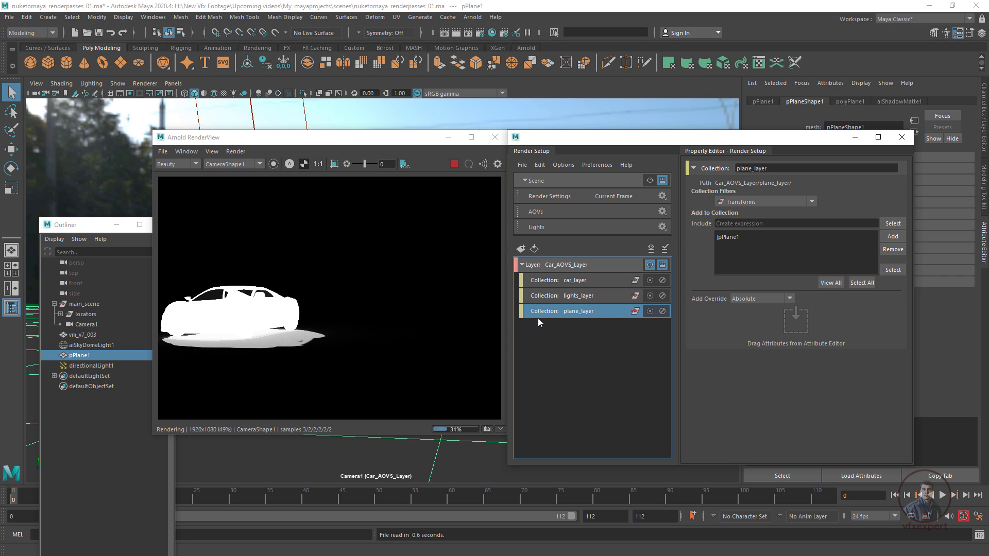
pyautogui.click(456, 165)
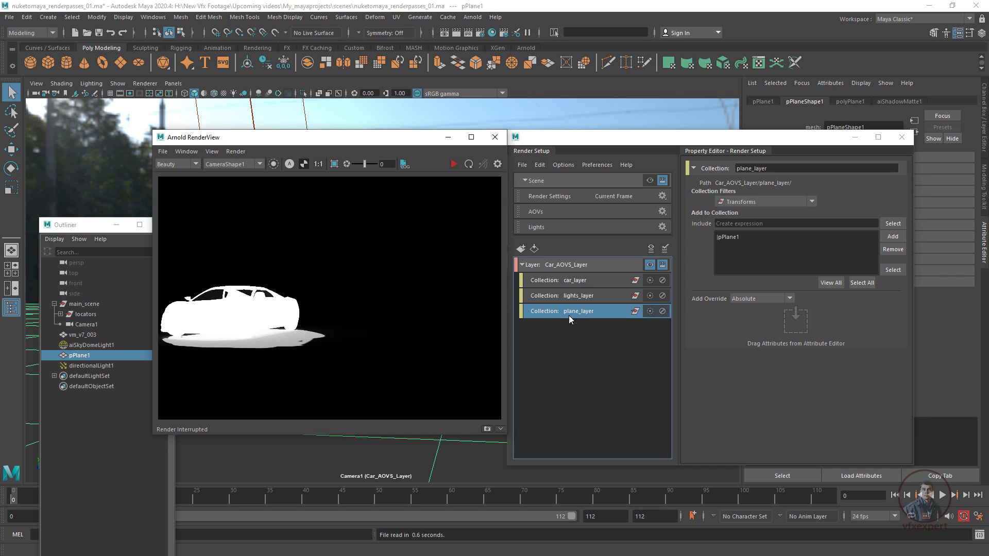
# Add a primaryVisibility override to plane_layer from pPlane1's Render Stats, switched off
pyautogui.click(72, 357)
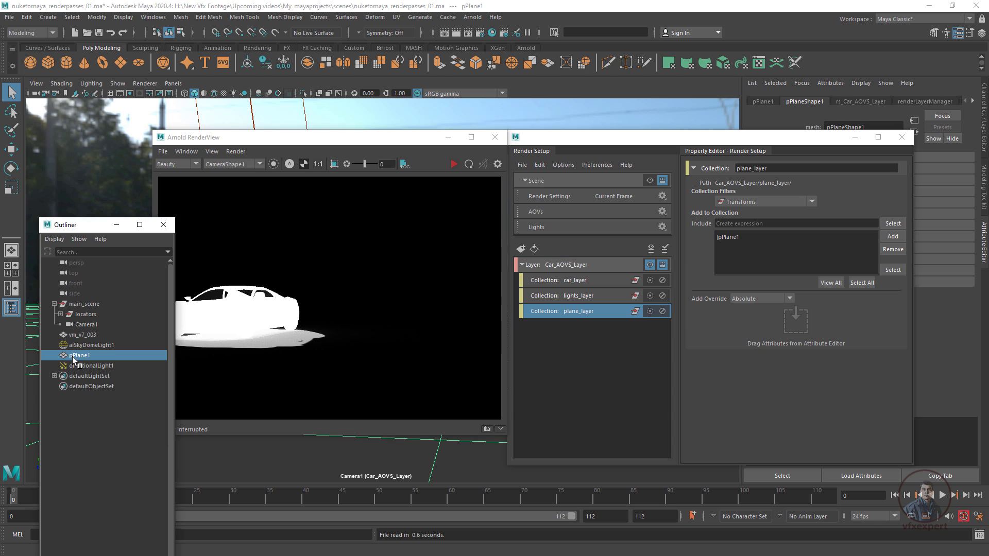
pyautogui.moveTo(803, 137); pyautogui.dragTo(556, 136)
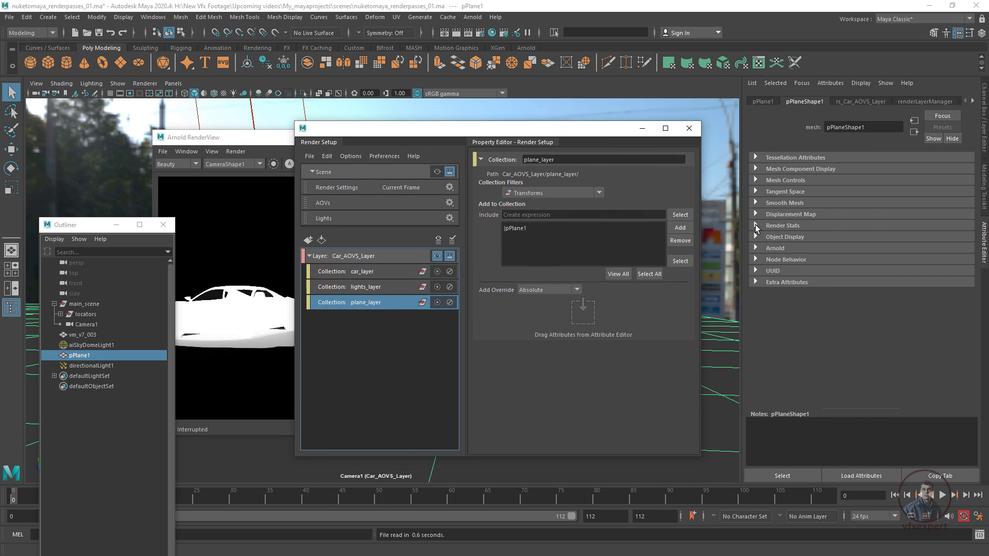
pyautogui.click(755, 225)
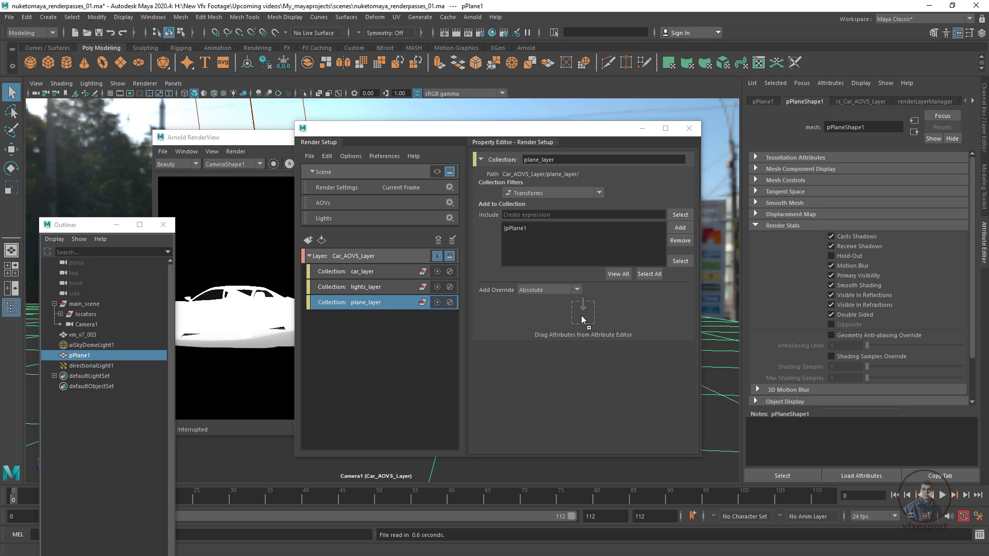
pyautogui.moveTo(581, 315); pyautogui.dragTo(586, 314)
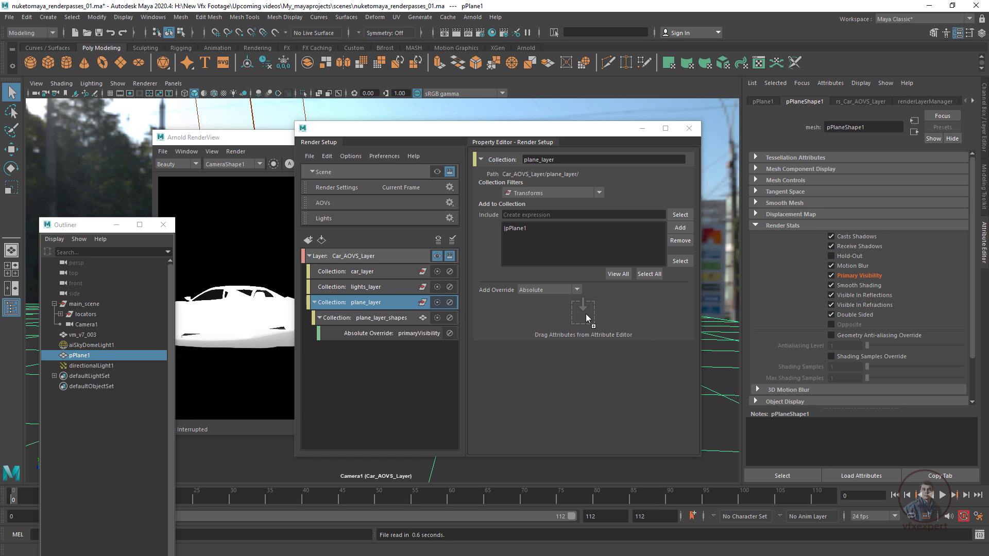
pyautogui.click(417, 334)
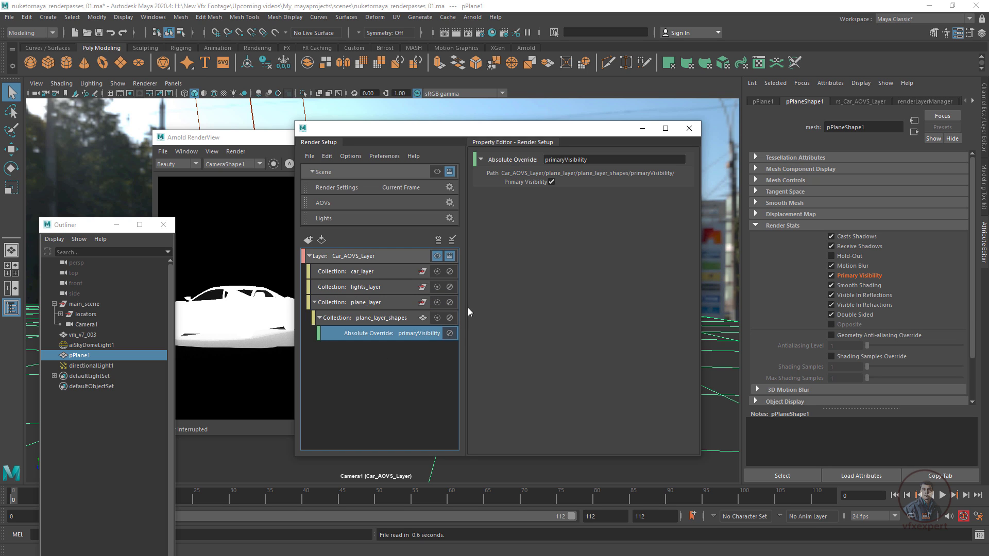
pyautogui.click(552, 182)
pyautogui.moveTo(556, 133); pyautogui.dragTo(749, 143)
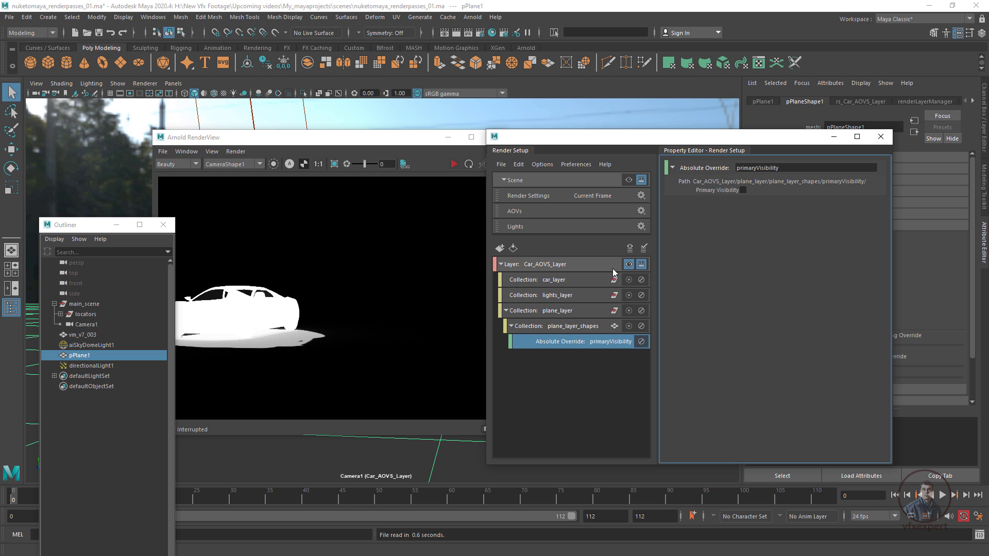
# Re-render Car_AOVS_Layer in RGB showing only the red car, then collapse the layer
pyautogui.click(454, 164)
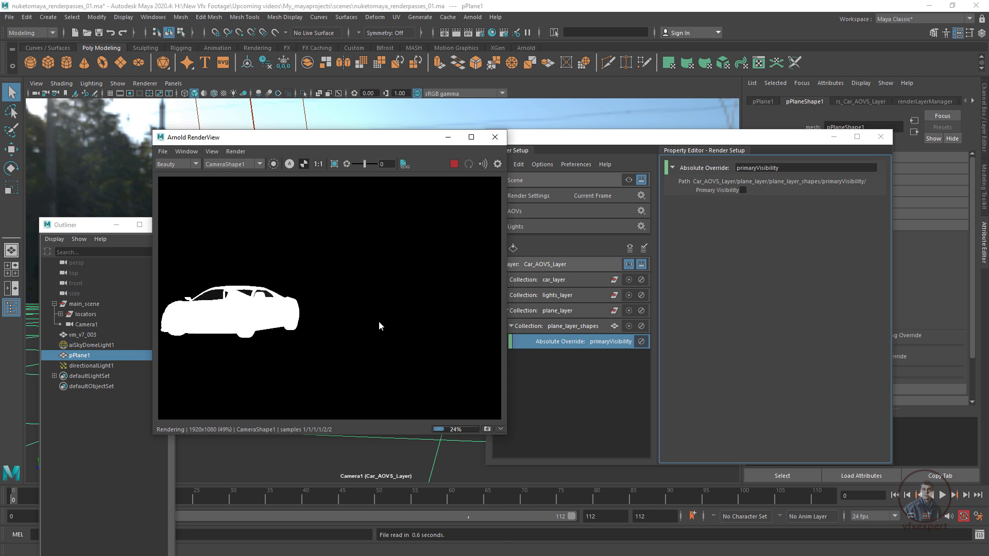
pyautogui.press('a')
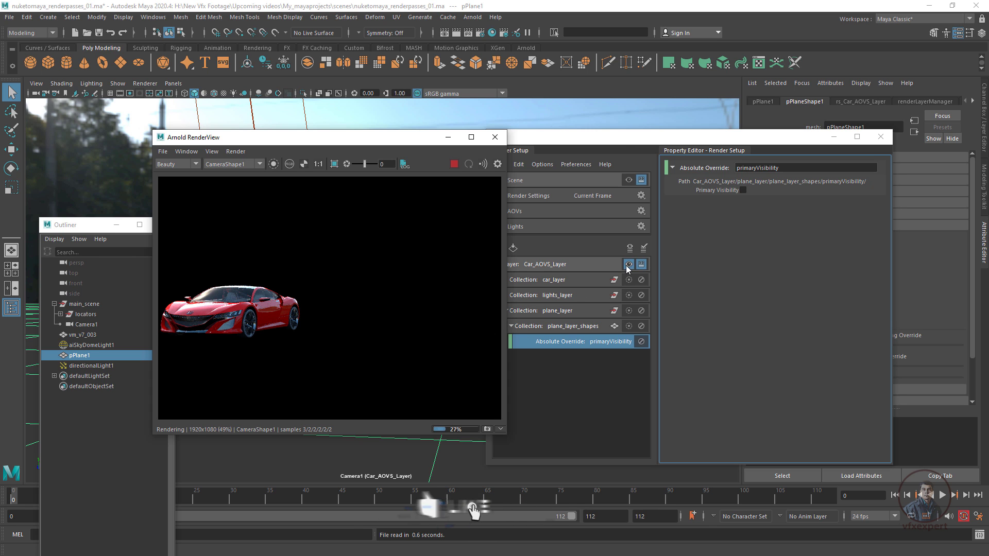
pyautogui.moveTo(605, 144); pyautogui.dragTo(618, 149)
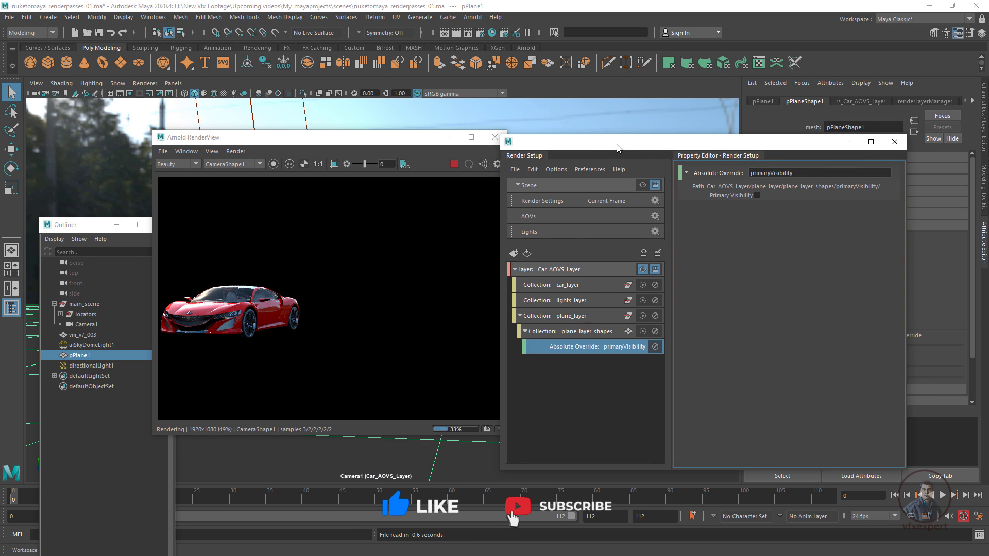
pyautogui.click(514, 270)
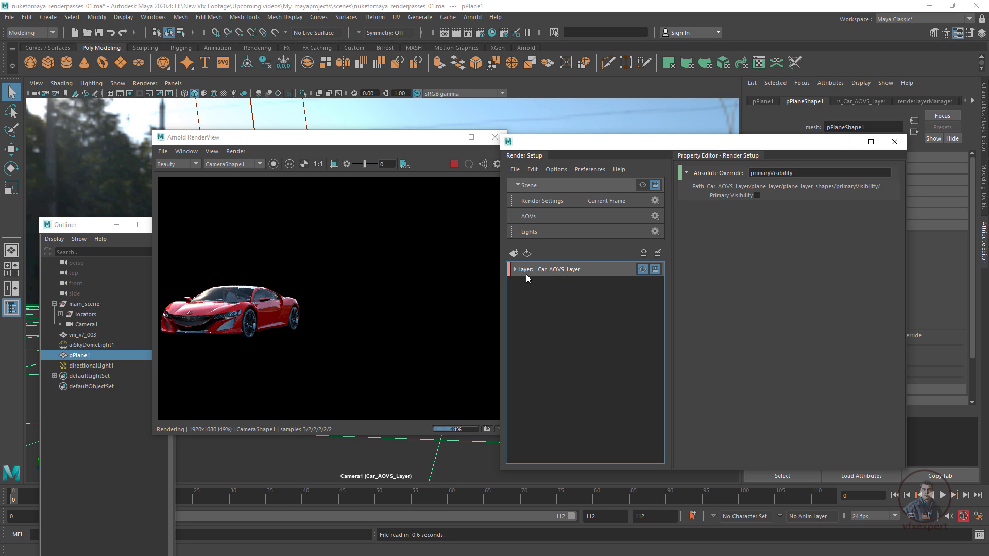
# Create a new render layer named Shadow_layer
pyautogui.click(514, 253)
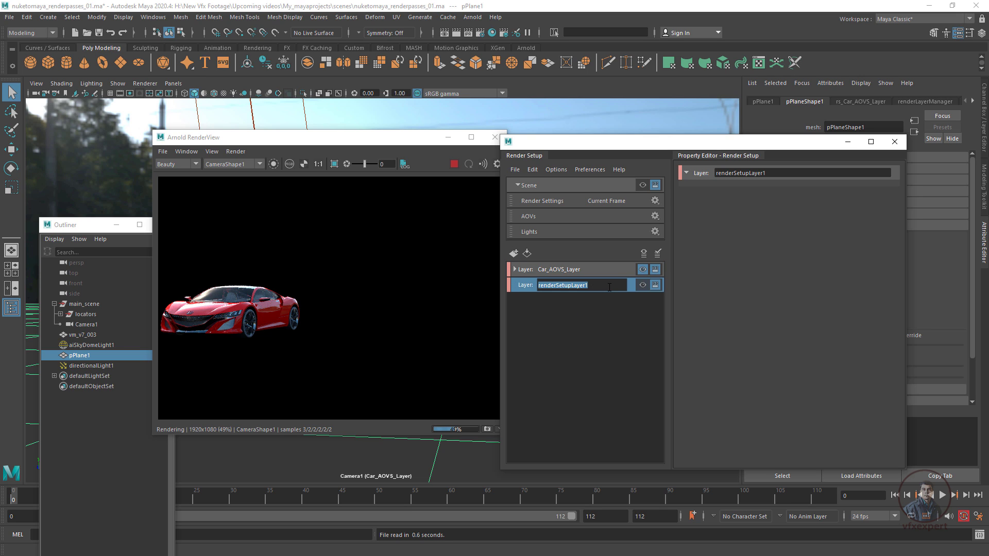
pyautogui.write('Shadow_layer')
pyautogui.press('Return')
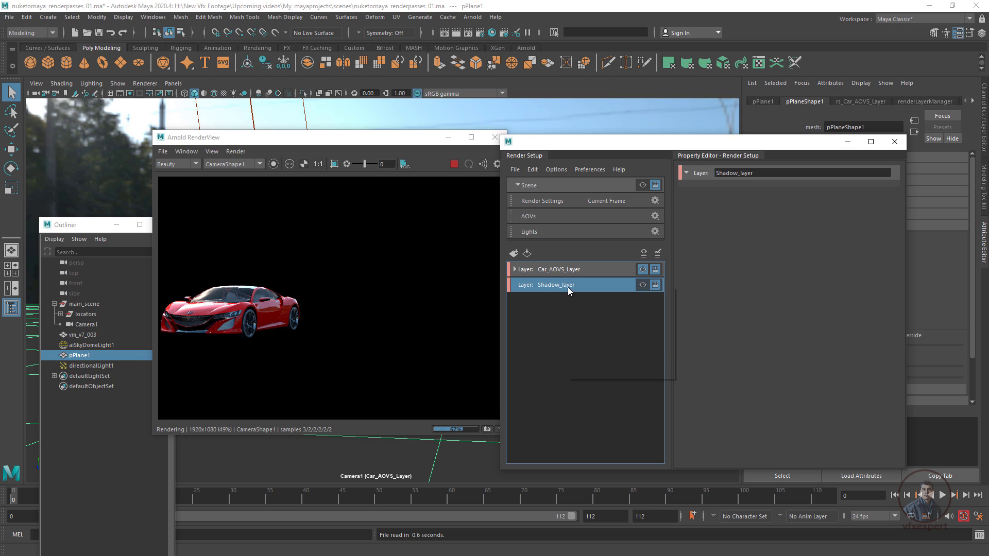
# Give Shadow_layer a car_layer1 collection containing the car model vm_v7_003
pyautogui.rightClick(568, 287)
pyautogui.click(593, 293)
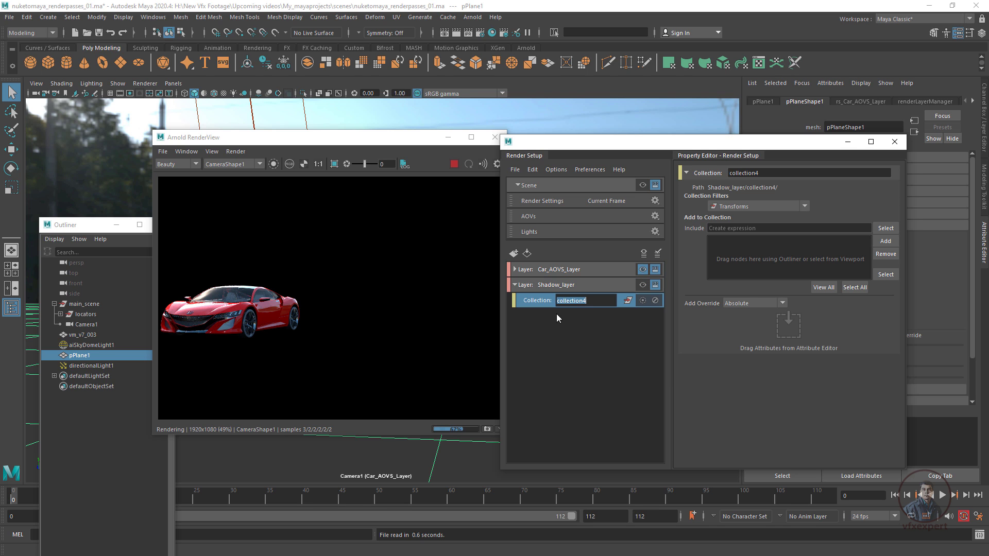
pyautogui.write('car_layer1')
pyautogui.press('Return')
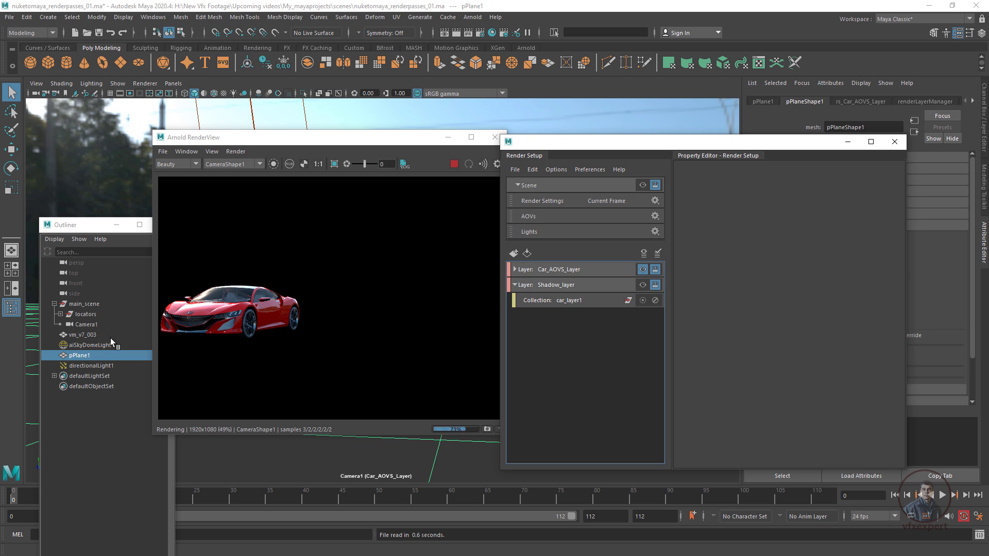
pyautogui.click(83, 335)
pyautogui.click(578, 301)
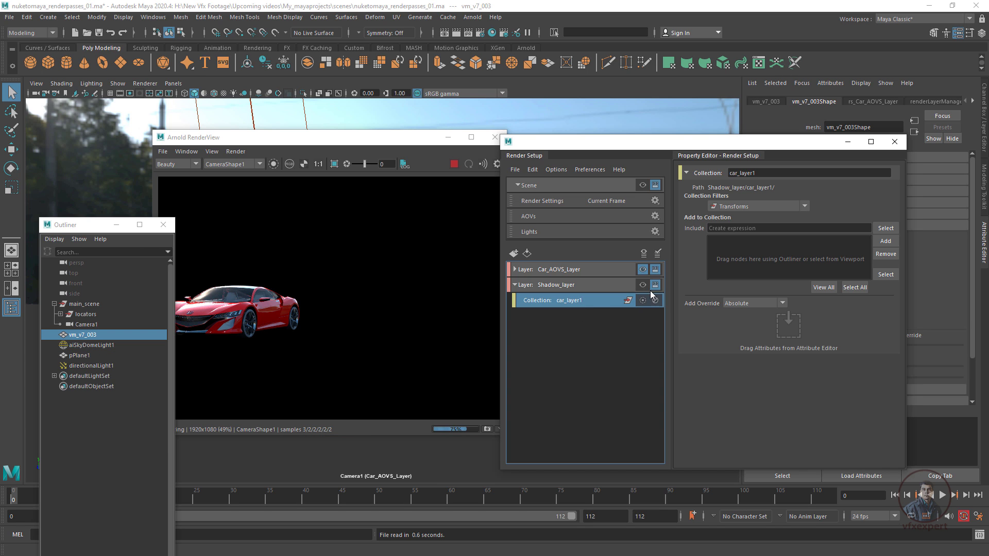
pyautogui.click(887, 241)
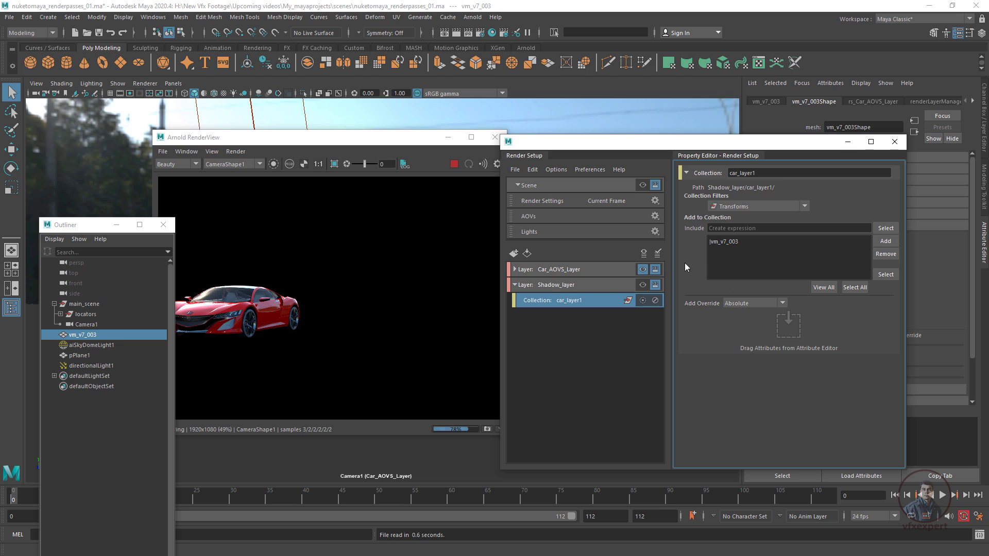
# Add a lights_layer1 collection holding aiSkyDomeLight1 and directionalLight1
pyautogui.click(565, 287)
pyautogui.rightClick(565, 289)
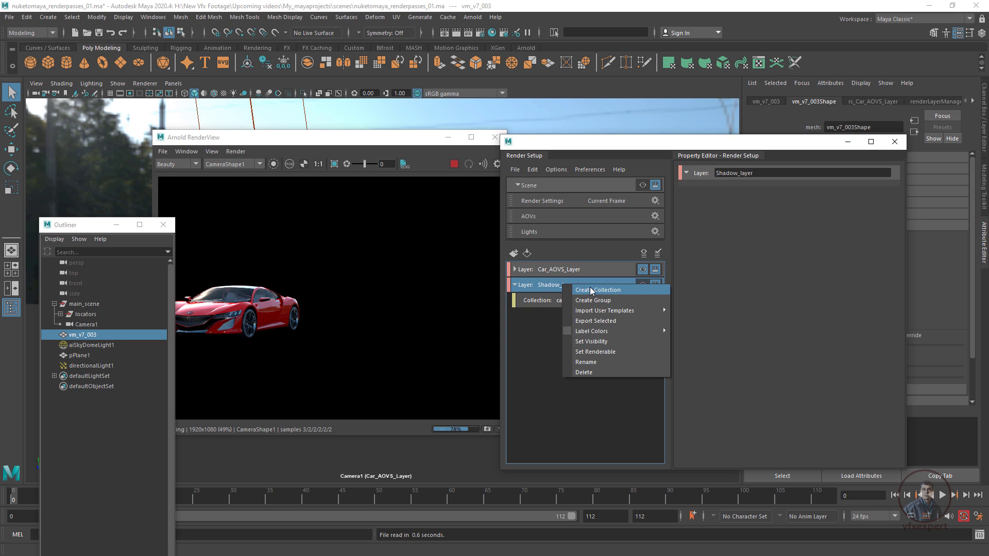
pyautogui.click(592, 288)
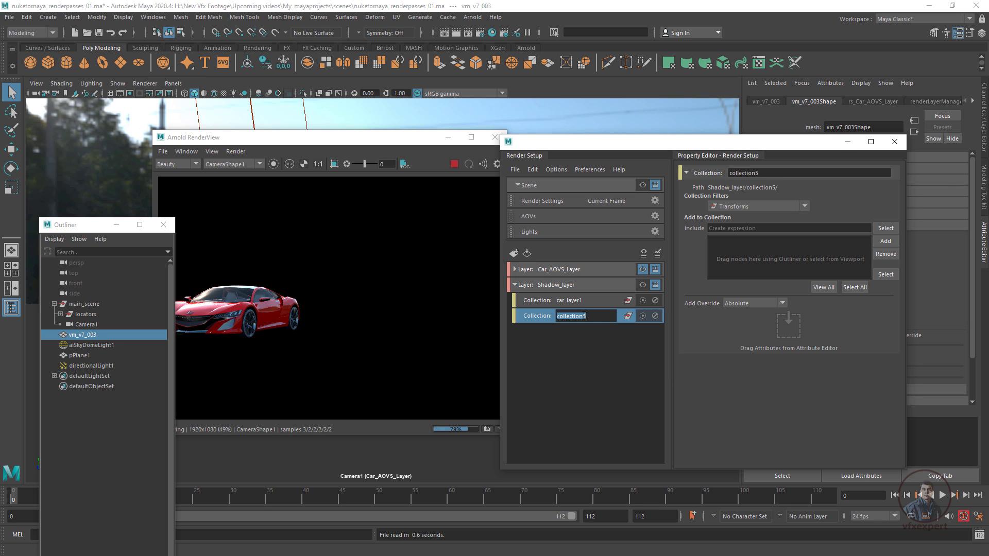
pyautogui.write('lights_la')
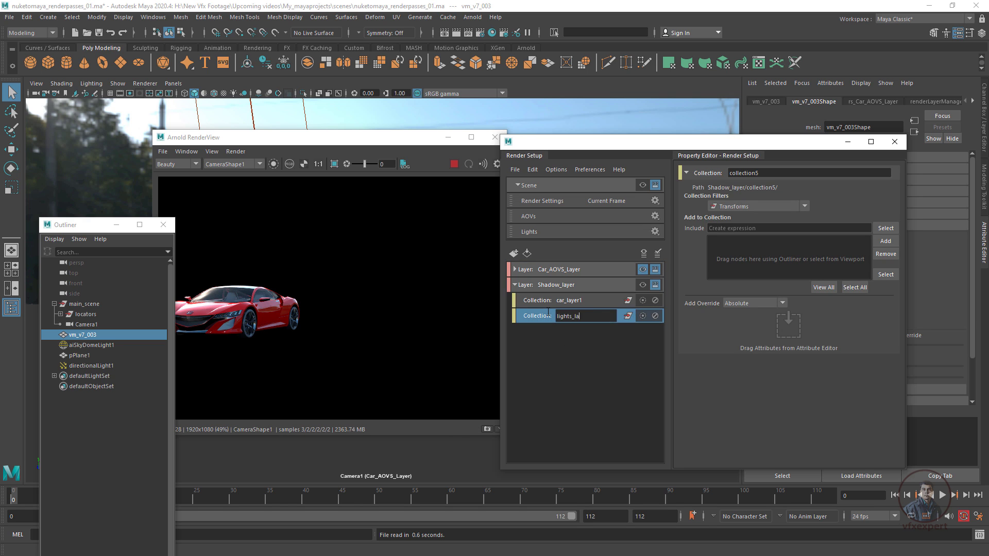
pyautogui.write('yer1')
pyautogui.press('Return')
pyautogui.click(79, 346)
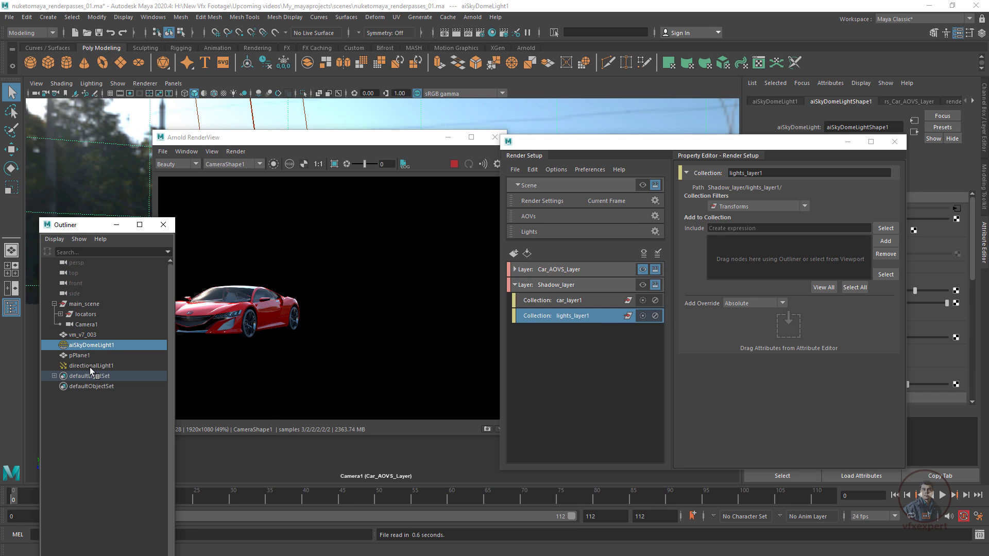
pyautogui.keyDown('ctrl'); pyautogui.click(91, 366); pyautogui.keyUp('ctrl')
pyautogui.click(886, 241)
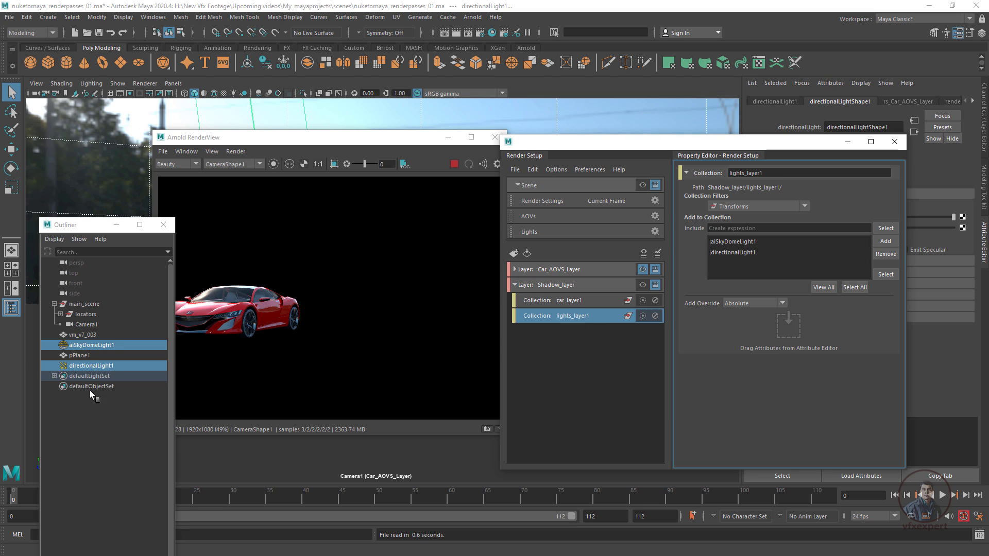
# Add a collection containing pPlane1 and rename it plane_layer1
pyautogui.click(88, 355)
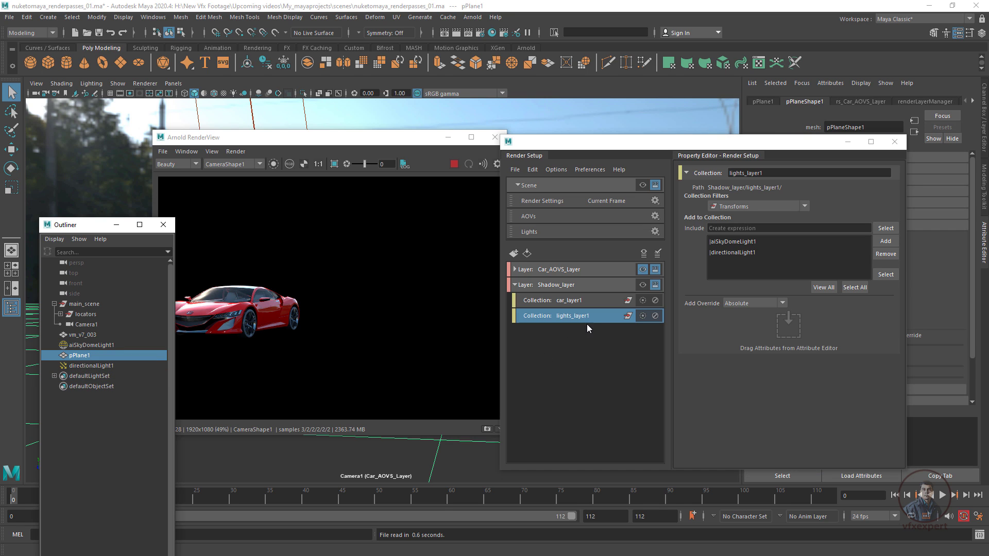
pyautogui.rightClick(565, 286)
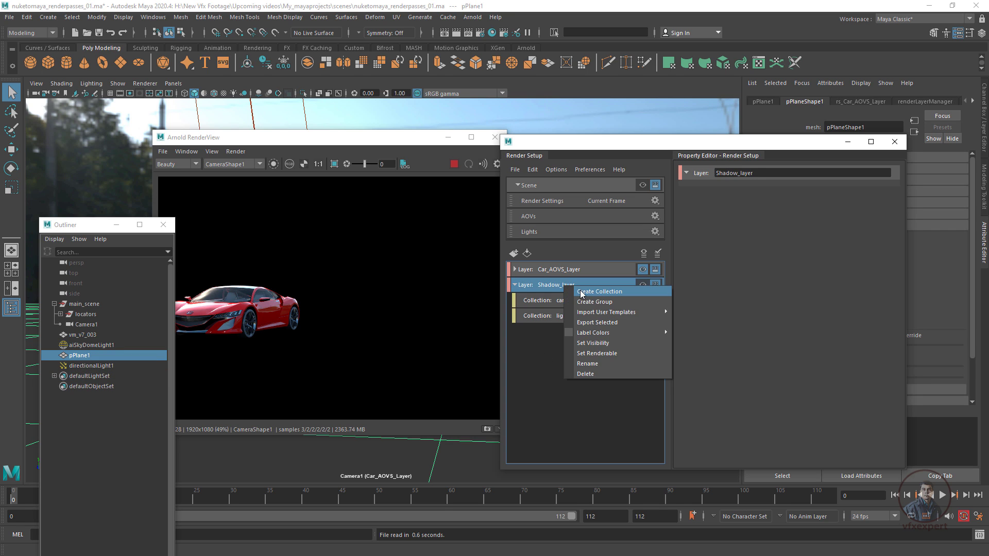
pyautogui.click(593, 290)
pyautogui.click(884, 241)
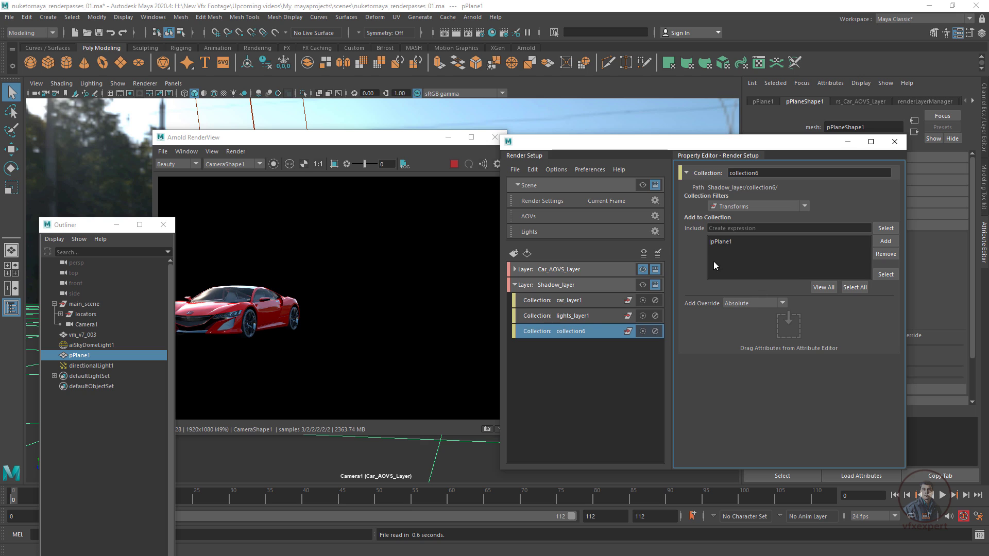
pyautogui.doubleClick(582, 332)
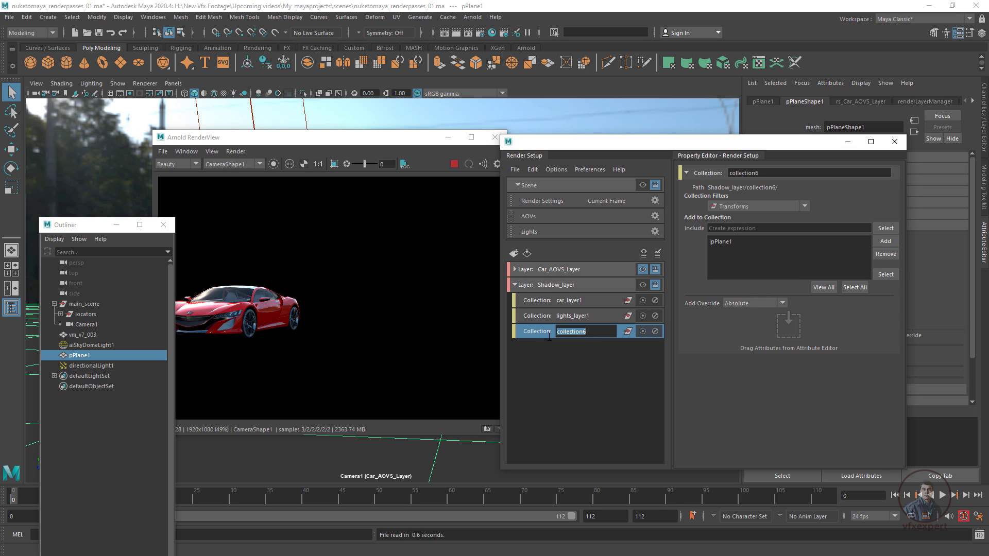
pyautogui.write('plane_layer1')
pyautogui.press('Return')
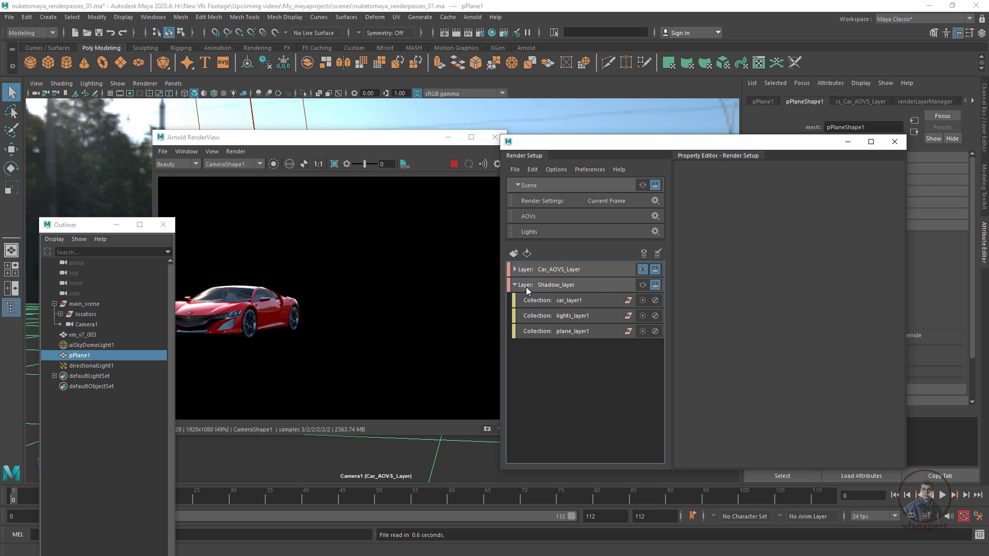
# Activate Shadow_layer, stop its render and view the alpha, then select car_layer1 and vm_v7_003
pyautogui.click(643, 285)
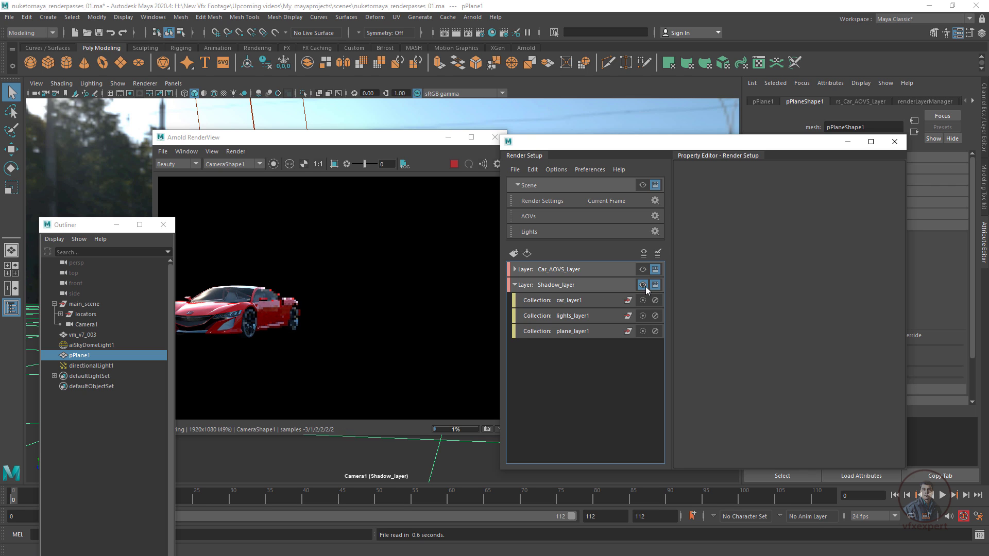
pyautogui.click(453, 165)
pyautogui.press('a')
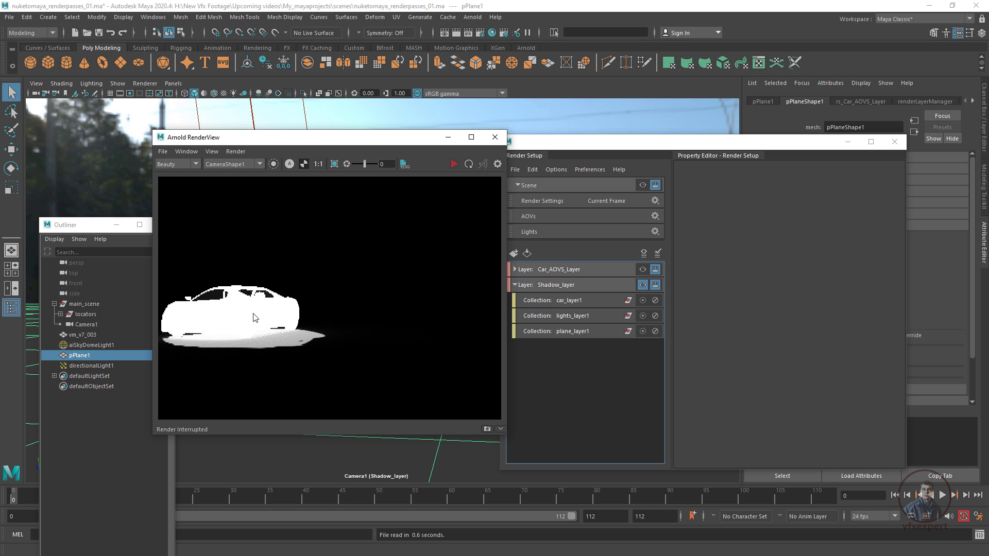
pyautogui.click(571, 303)
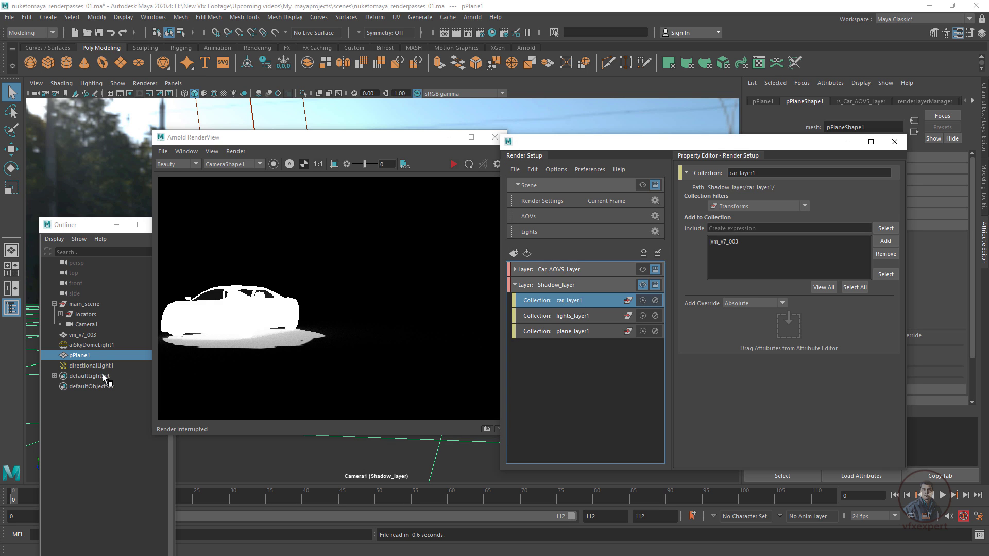
pyautogui.click(85, 336)
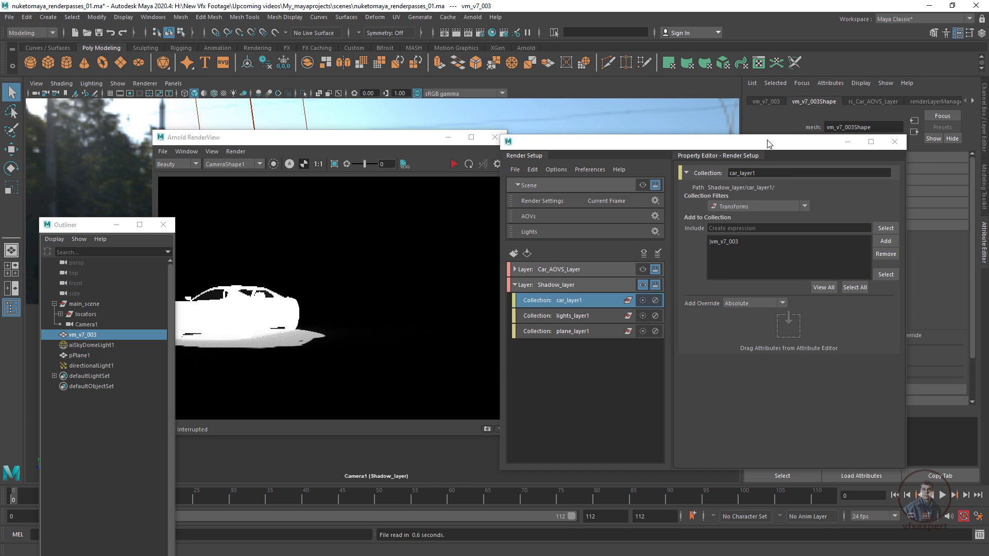
# Create a Primary Visibility override on car_layer1 and switch it off
pyautogui.moveTo(767, 148); pyautogui.dragTo(624, 138)
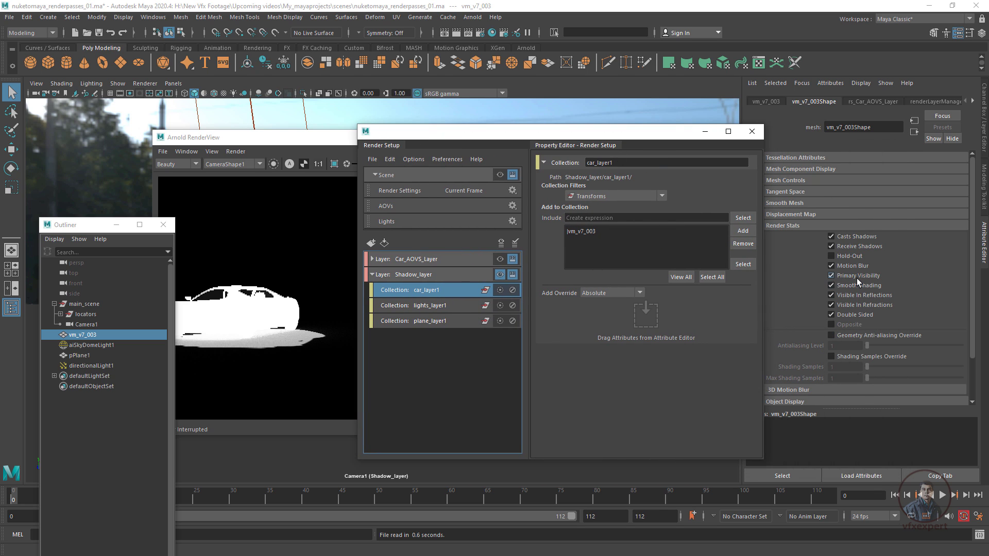
pyautogui.moveTo(860, 277); pyautogui.dragTo(859, 279, button='middle')
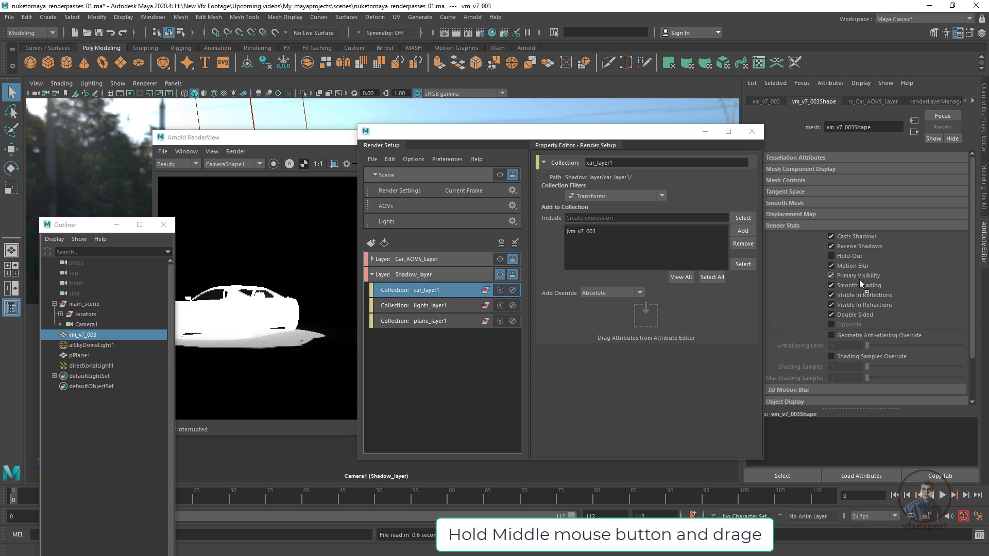
pyautogui.moveTo(657, 335); pyautogui.dragTo(649, 318, button='middle')
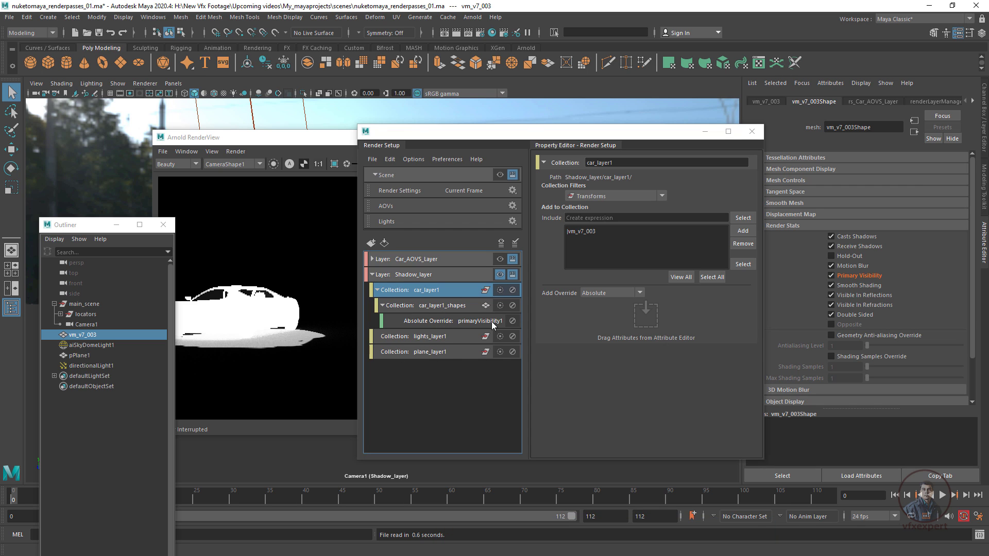
pyautogui.click(457, 321)
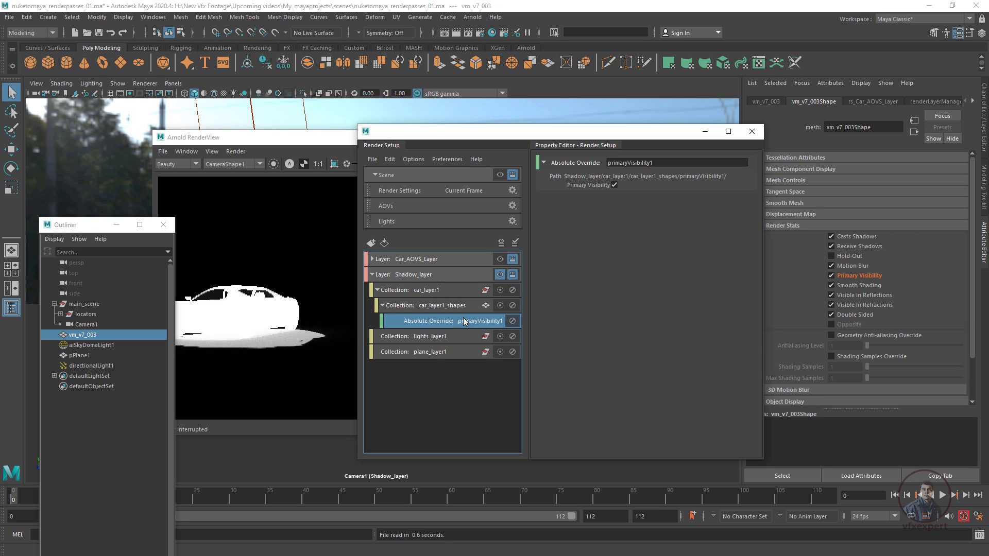
pyautogui.click(614, 185)
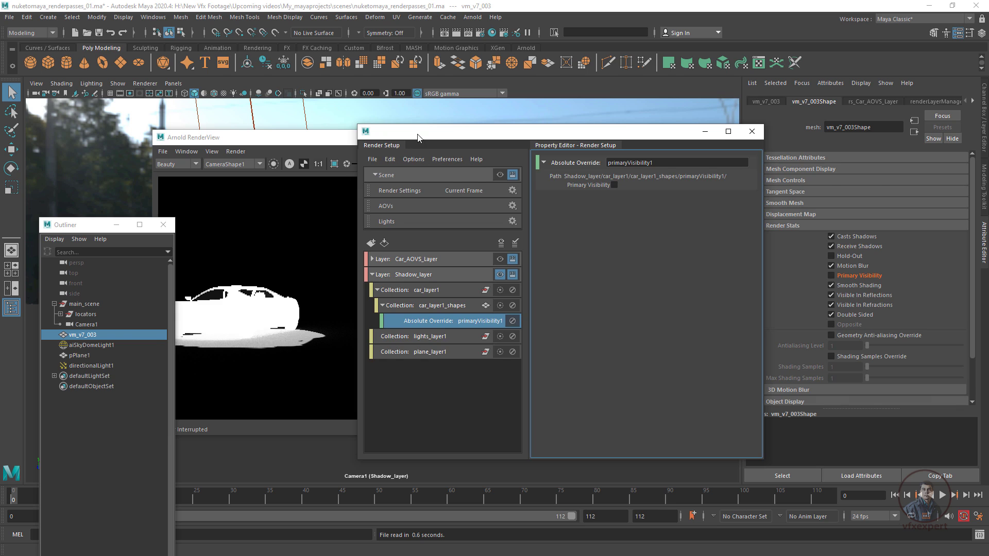
# Re-render to confirm only the car's shadow shows, then collapse Shadow_layer
pyautogui.moveTo(421, 135); pyautogui.dragTo(559, 162)
pyautogui.click(455, 165)
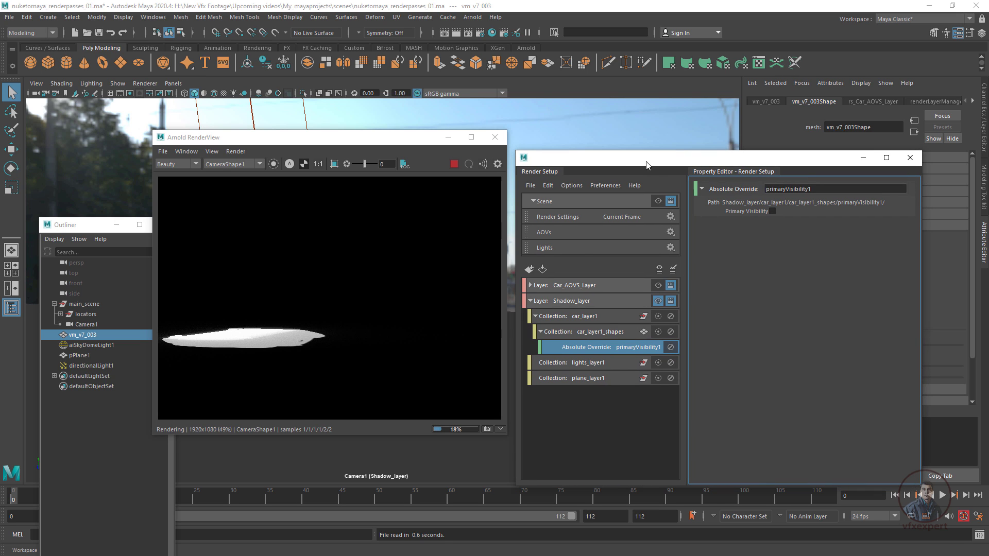
pyautogui.moveTo(627, 163); pyautogui.dragTo(646, 162)
pyautogui.click(531, 301)
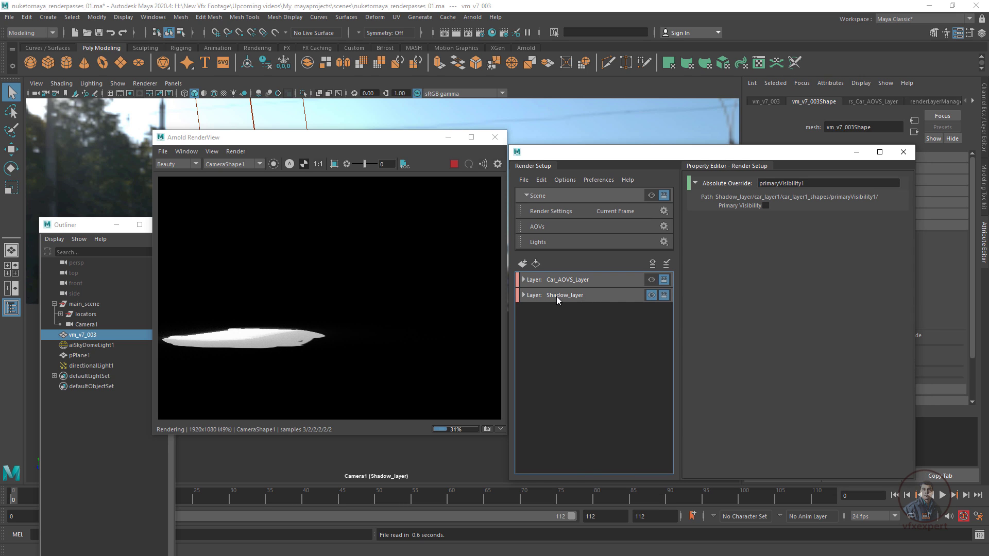
# Create a new render layer named Car_AO_Layer
pyautogui.click(523, 264)
pyautogui.write('C')
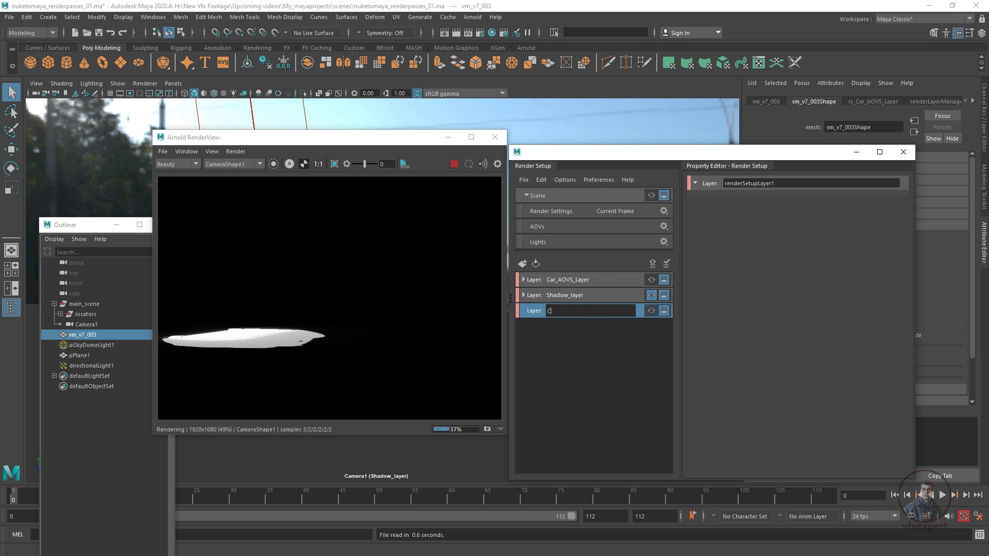
pyautogui.write('ar_AO_Layer')
pyautogui.click(543, 343)
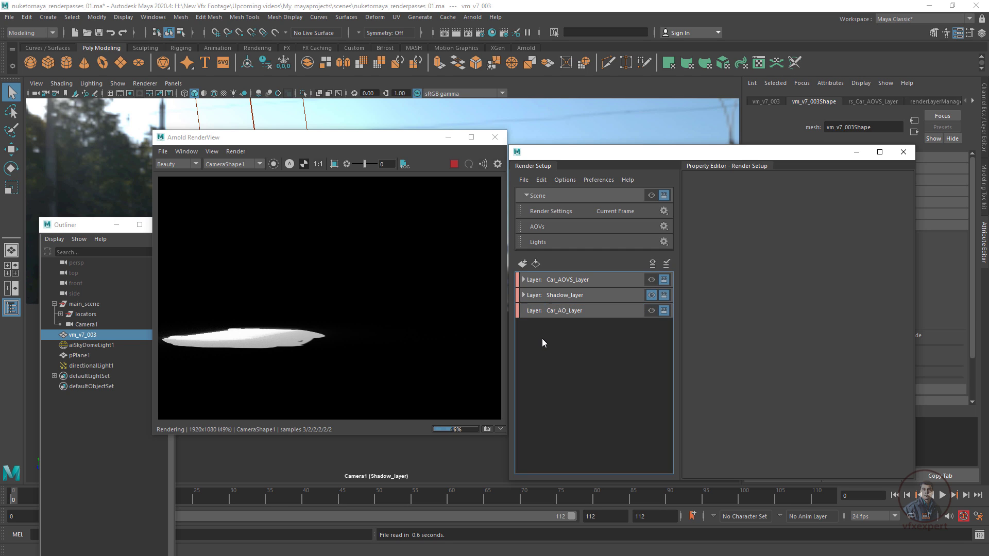
pyautogui.click(576, 314)
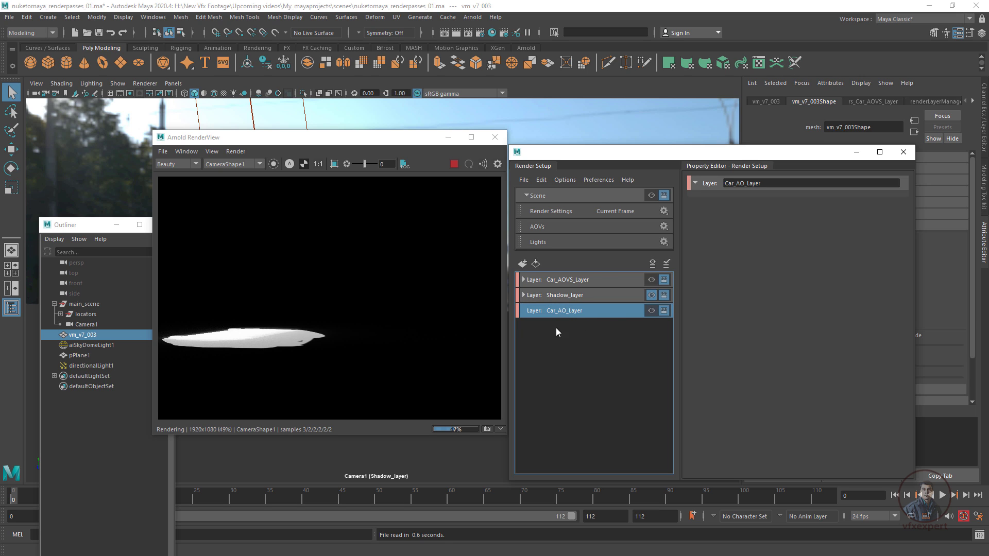
# Give Car_AO_Layer a Car_layer collection containing the car vm_v7_003
pyautogui.rightClick(586, 316)
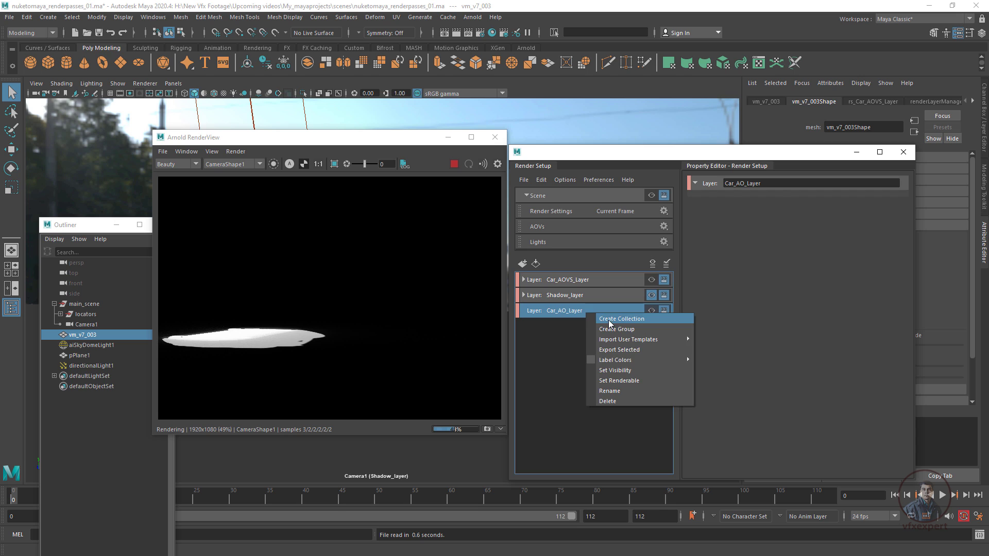
pyautogui.click(608, 319)
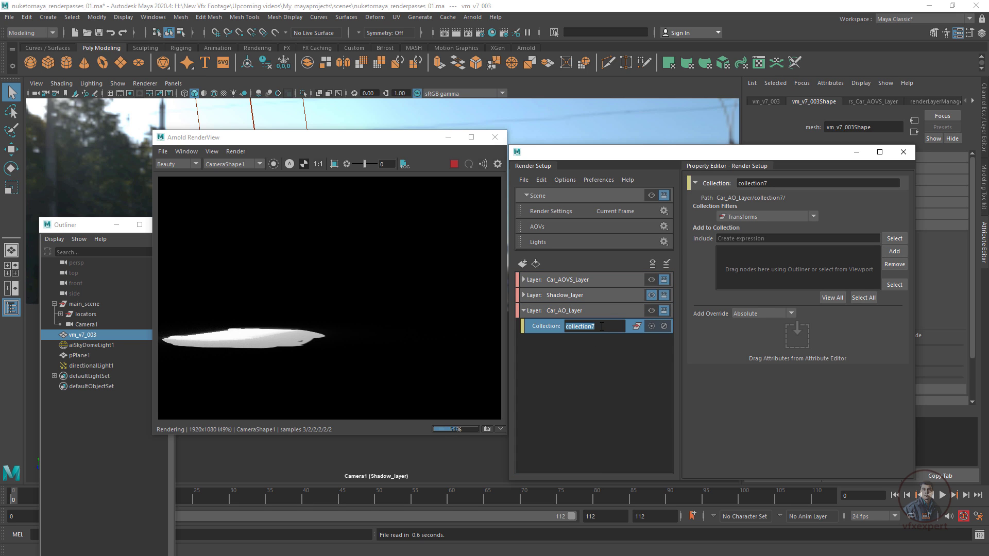
pyautogui.write('Car_layer')
pyautogui.press('Return')
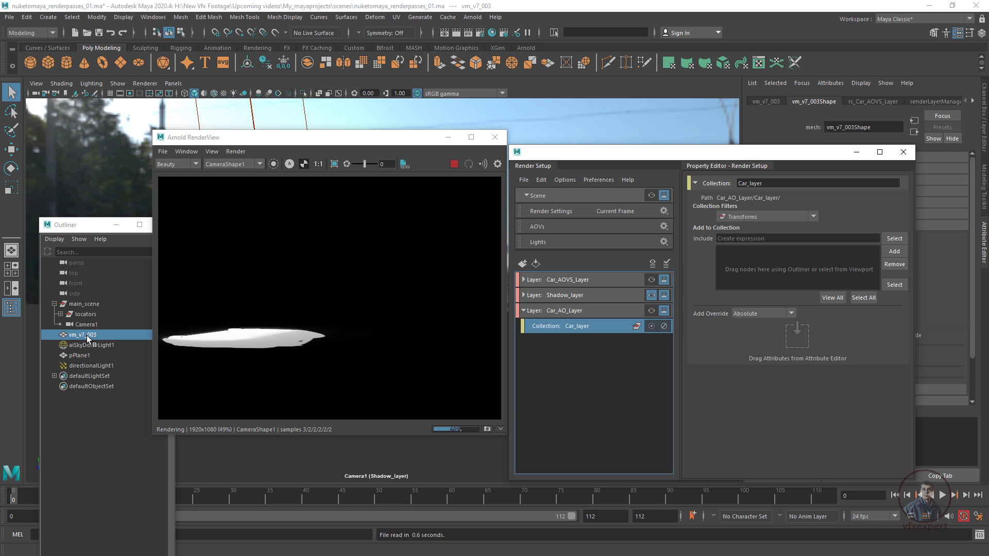
pyautogui.click(894, 251)
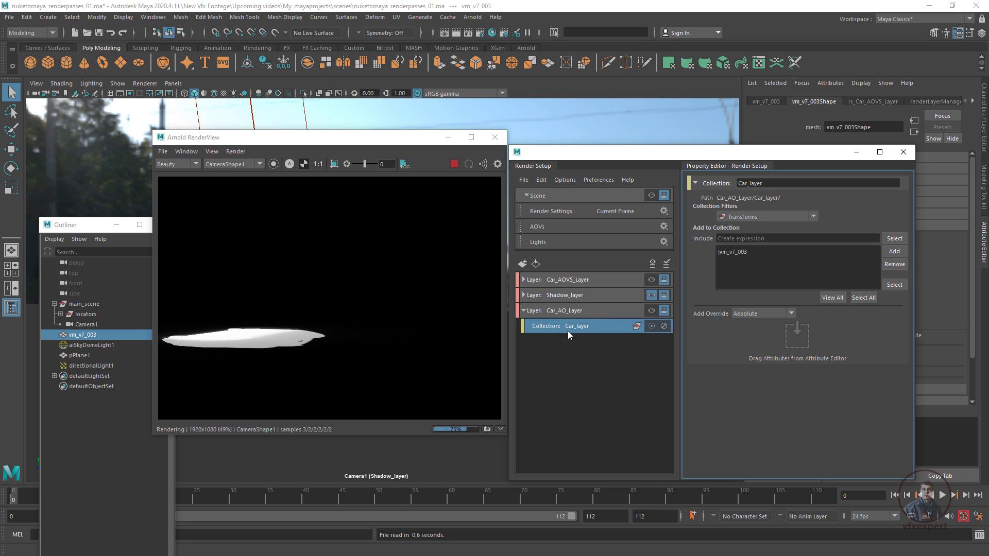
# Add shaderOverride1 to Car_layer, using a new aiAmbientOcclusion shader as the override
pyautogui.rightClick(580, 330)
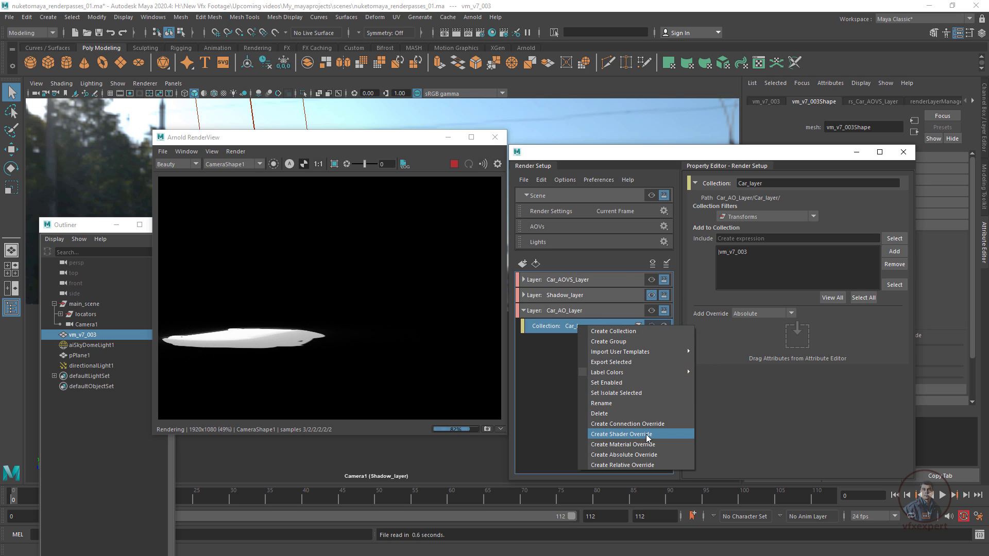
pyautogui.click(615, 436)
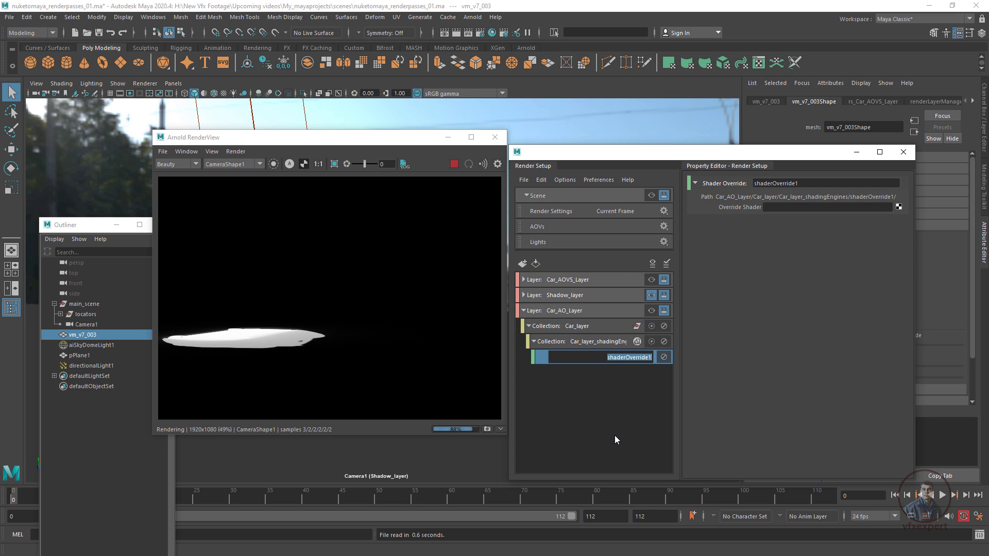
pyautogui.click(599, 357)
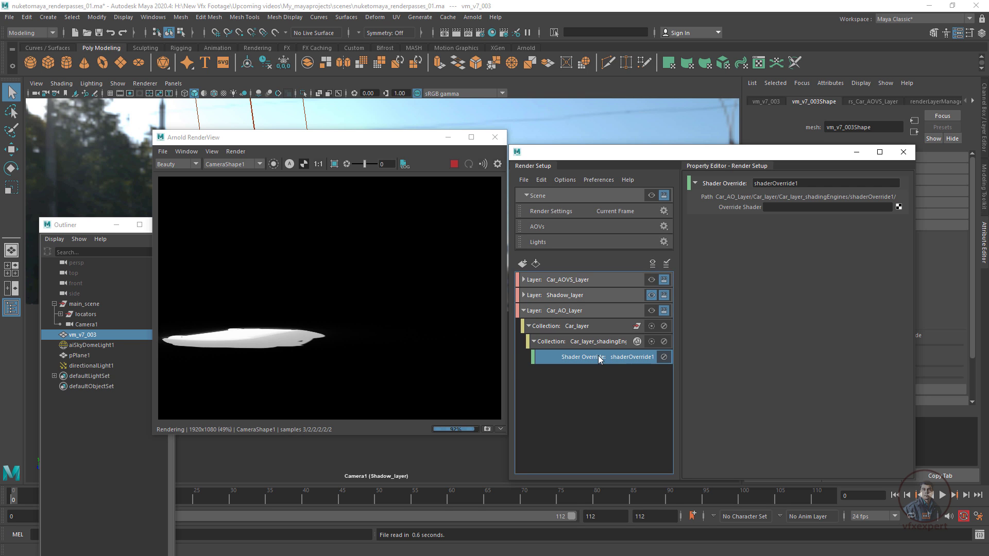
pyautogui.click(898, 207)
pyautogui.click(359, 222)
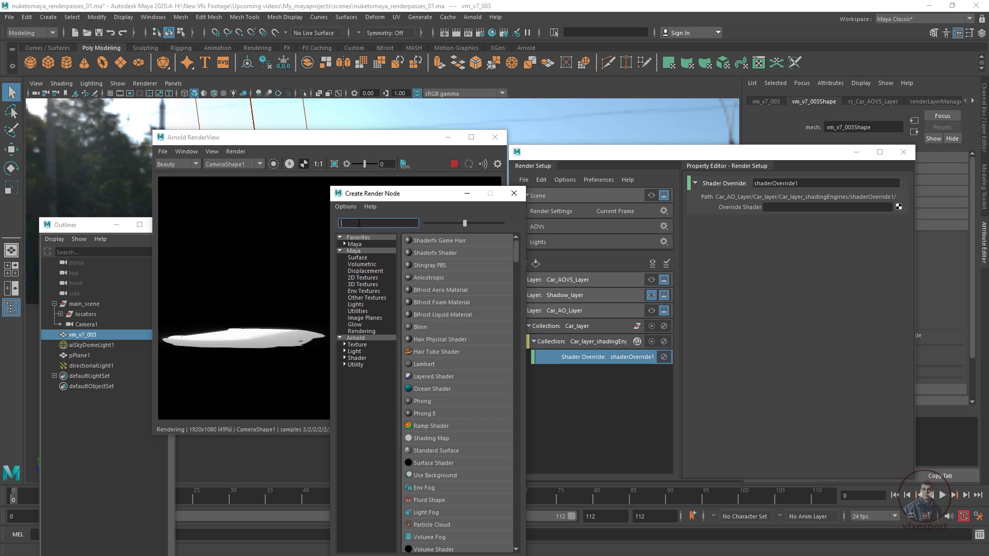
pyautogui.write('ai')
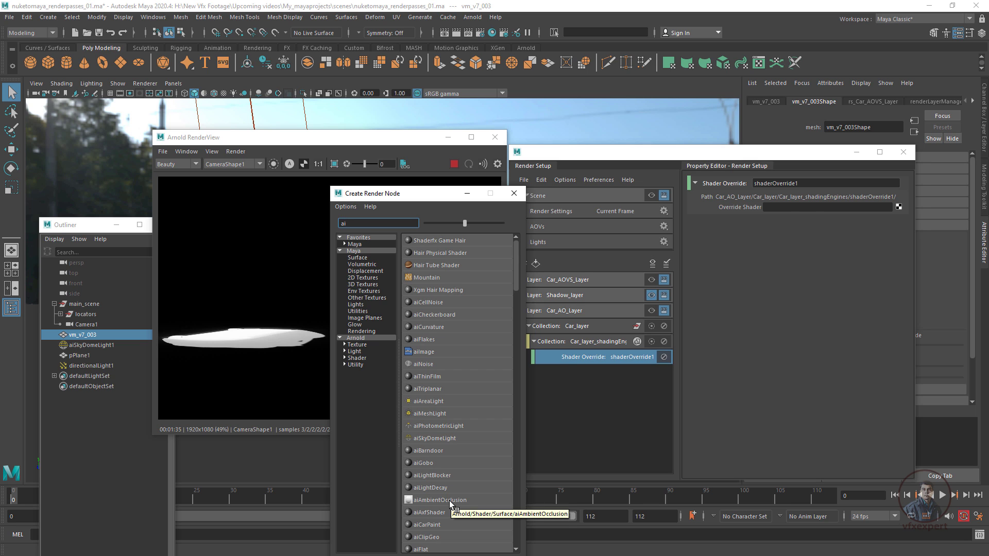
pyautogui.click(441, 501)
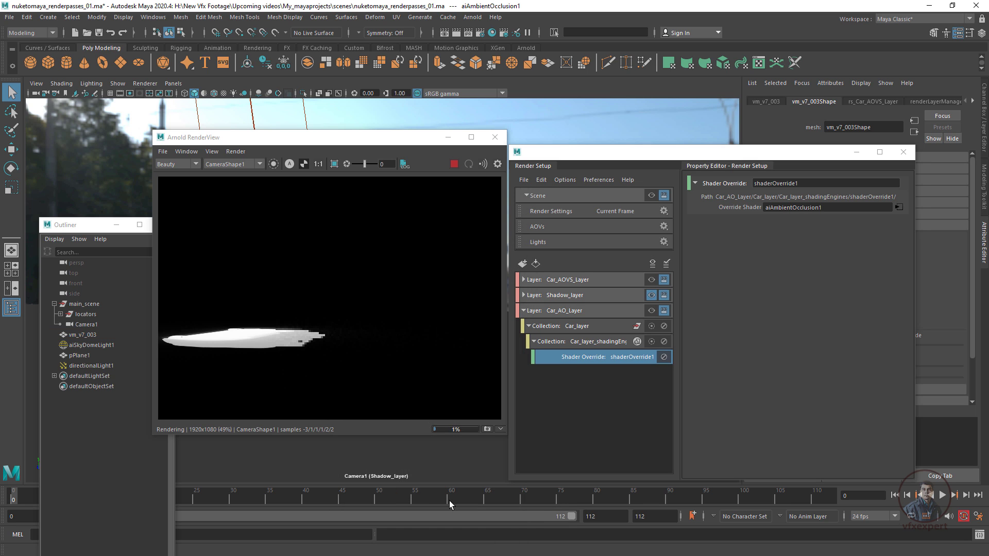
# Make Car_AO_Layer active to preview the car's white ambient-occlusion render, selecting vm_v7_003
pyautogui.click(652, 311)
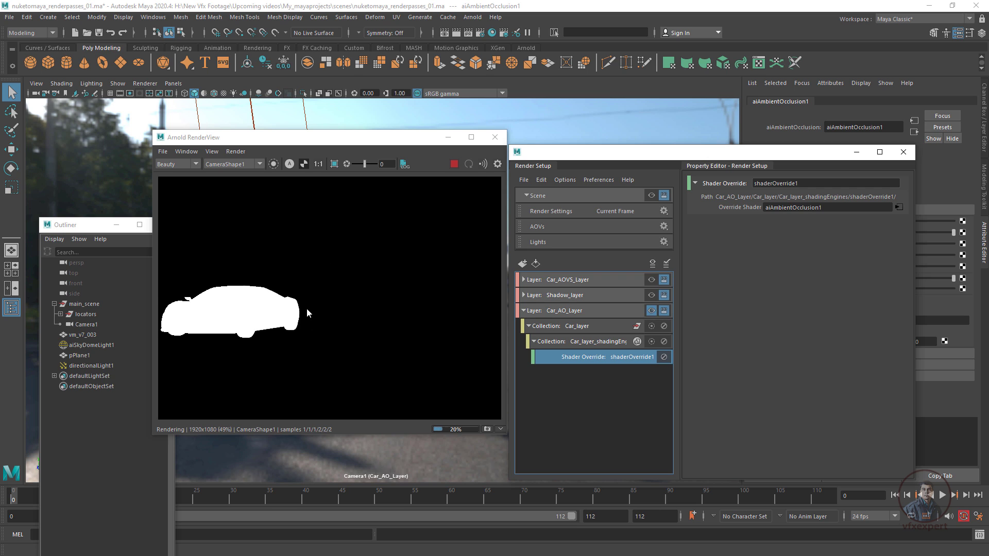
pyautogui.click(274, 309)
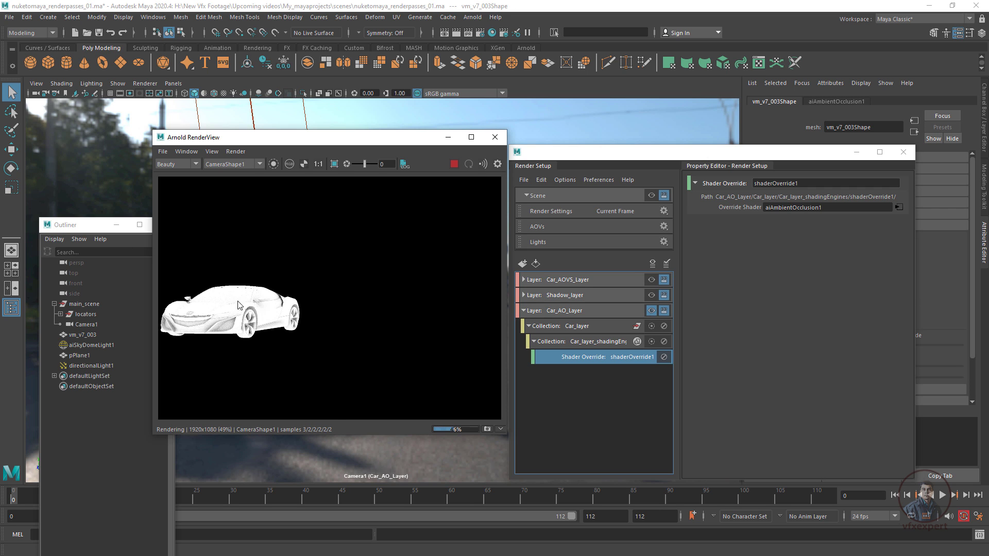
pyautogui.scroll(3, 238, 305)
pyautogui.scroll(-4, 362, 249)
pyautogui.scroll(5, 347, 303)
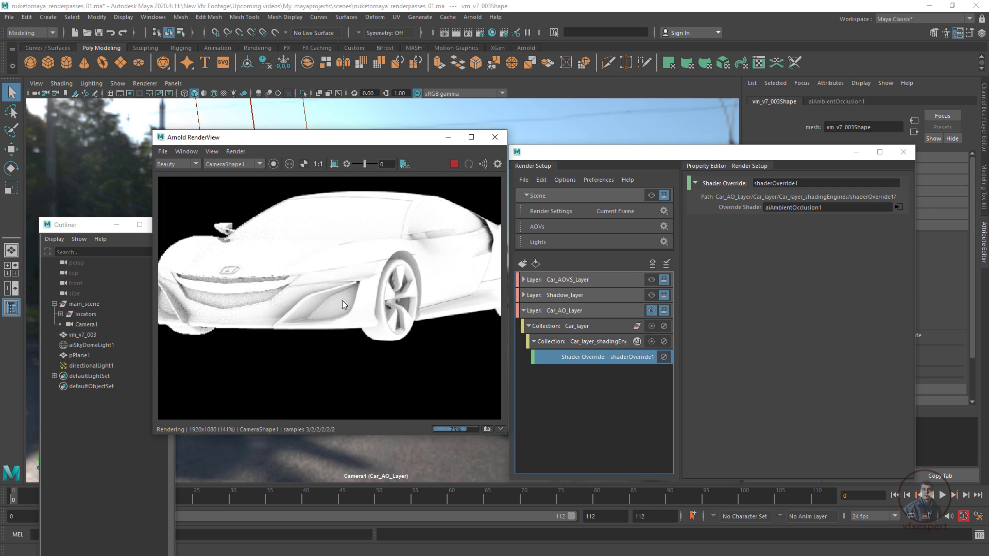
pyautogui.scroll(-5, 329, 319)
pyautogui.scroll(5, 289, 294)
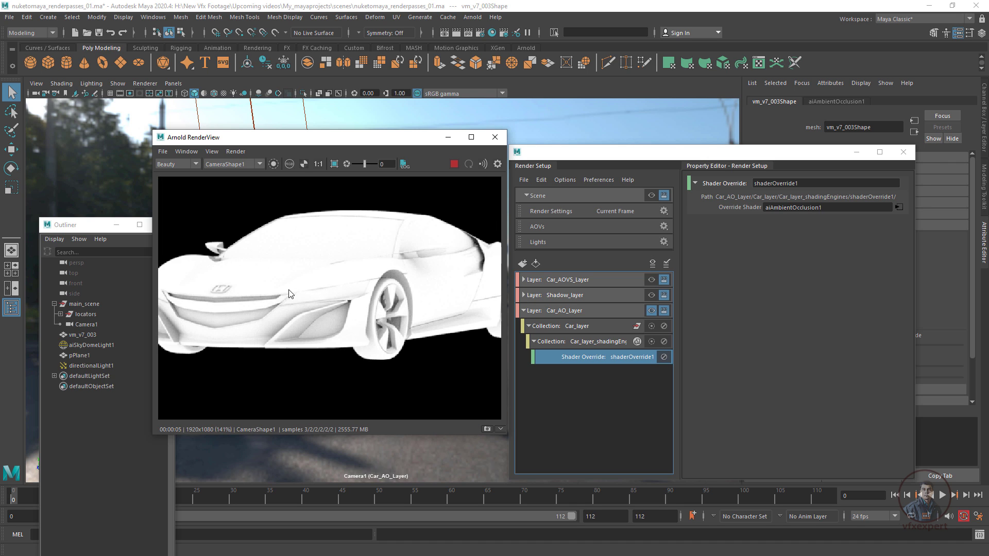
pyautogui.scroll(-2, 359, 309)
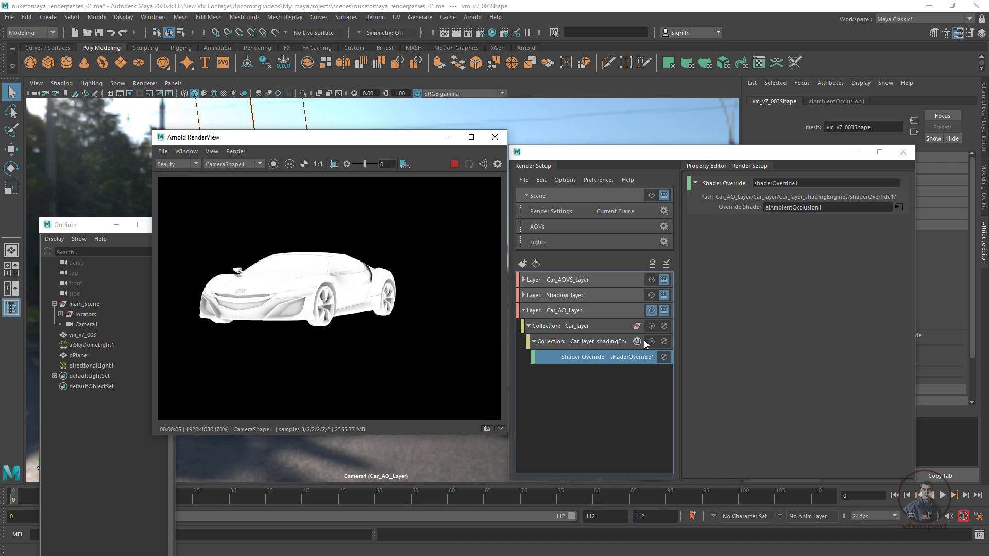
# Collapse Car_AO_Layer and activate Shadow_layer, viewing its alpha channel
pyautogui.click(524, 311)
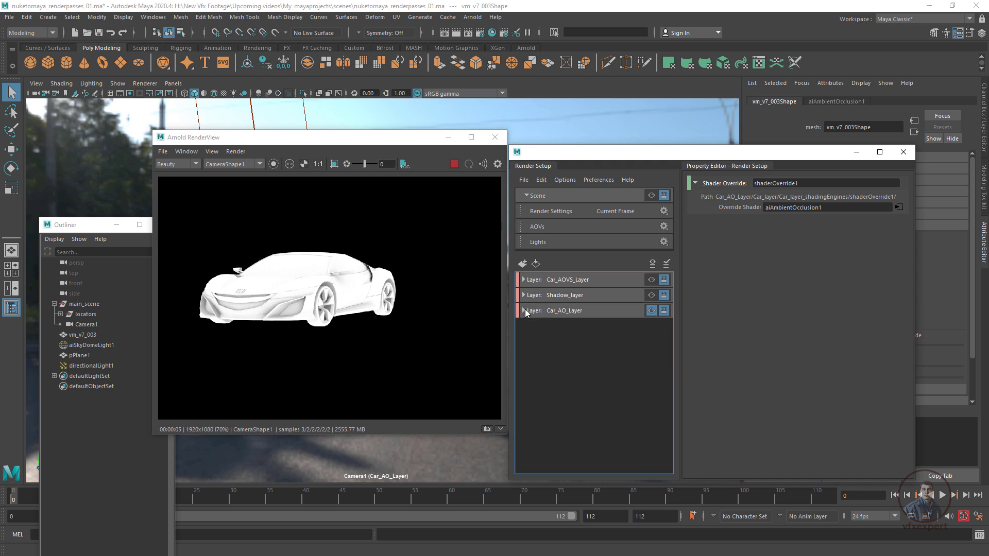
pyautogui.click(654, 295)
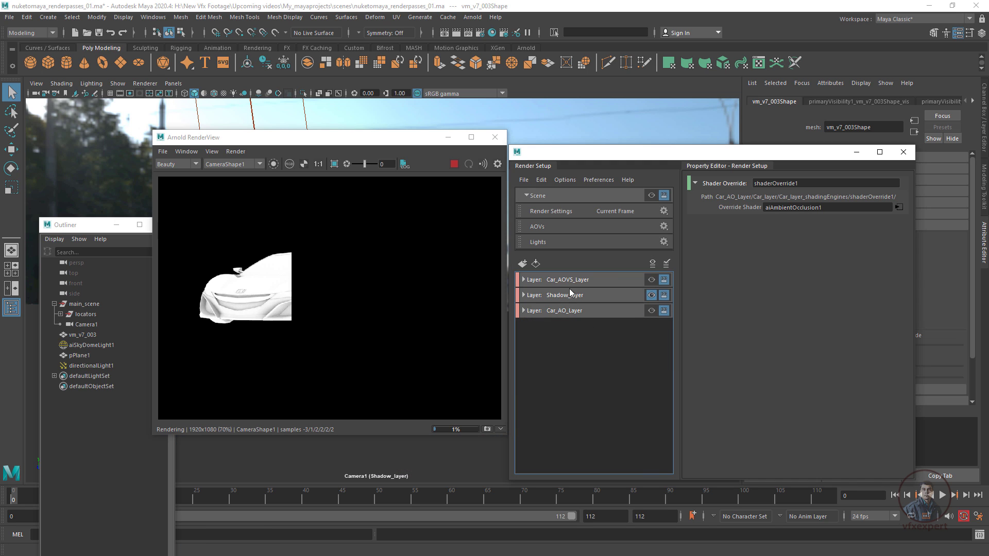
pyautogui.press('a')
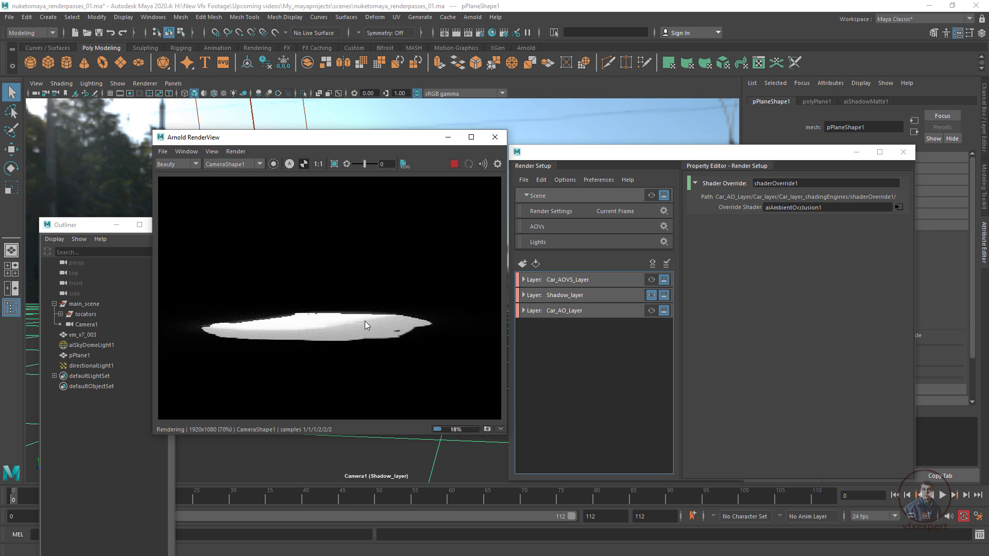
# Activate Car_AOVS_Layer, stop its full-colour render, check available passes, and minimize Render Setup
pyautogui.click(652, 280)
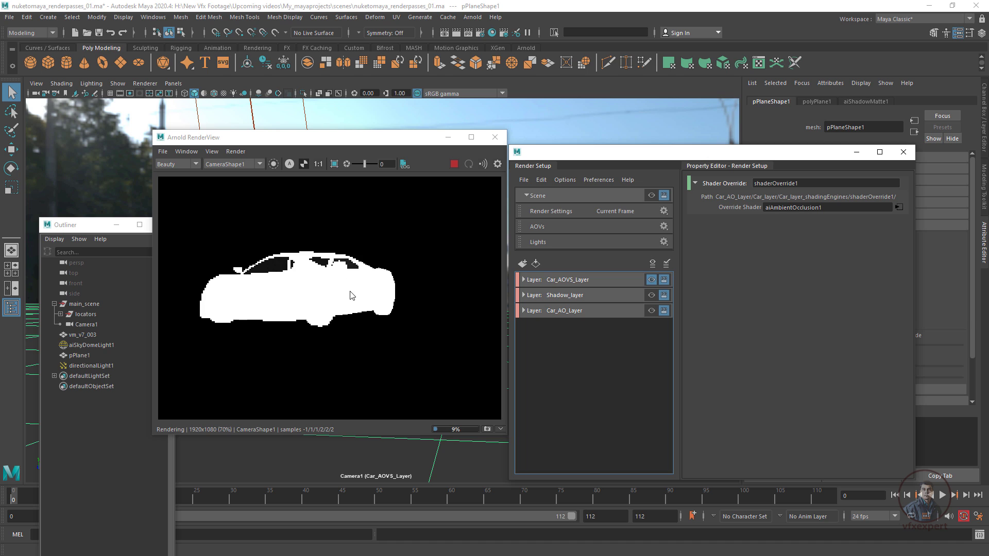
pyautogui.press('a')
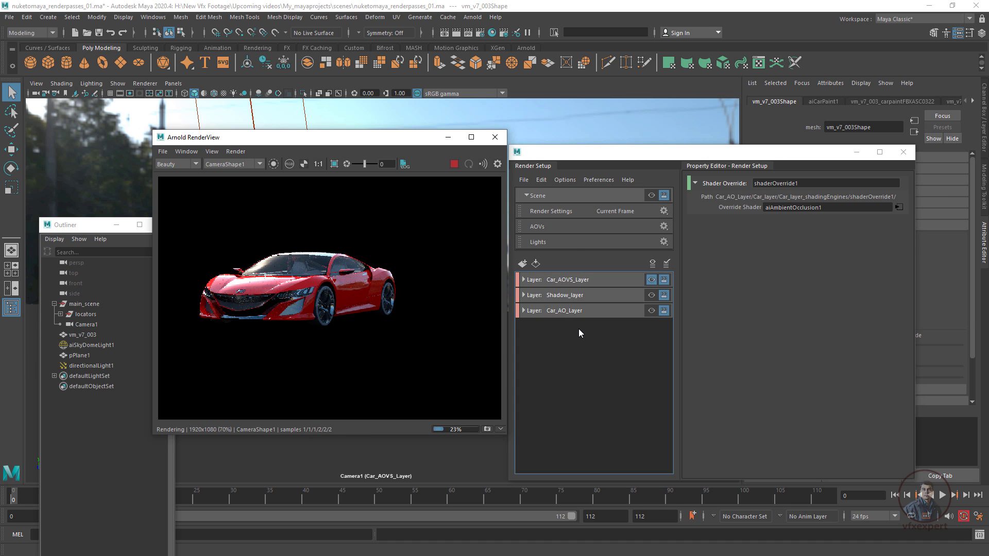
pyautogui.click(454, 164)
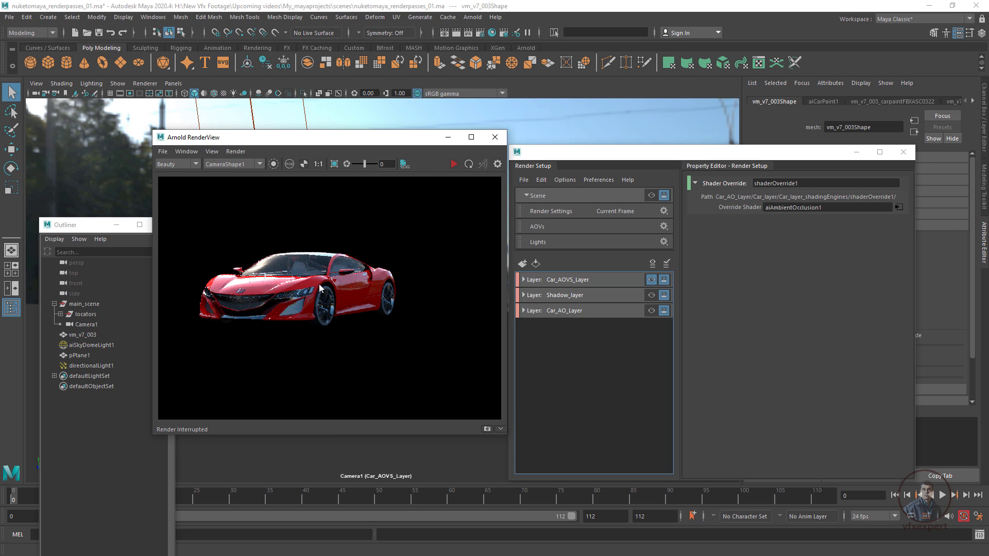
pyautogui.click(566, 278)
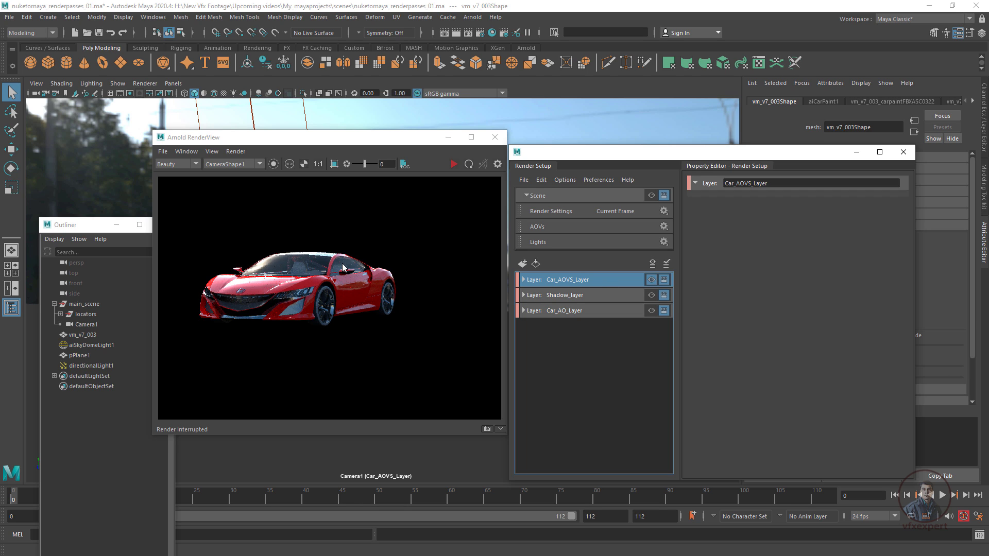
pyautogui.click(195, 165)
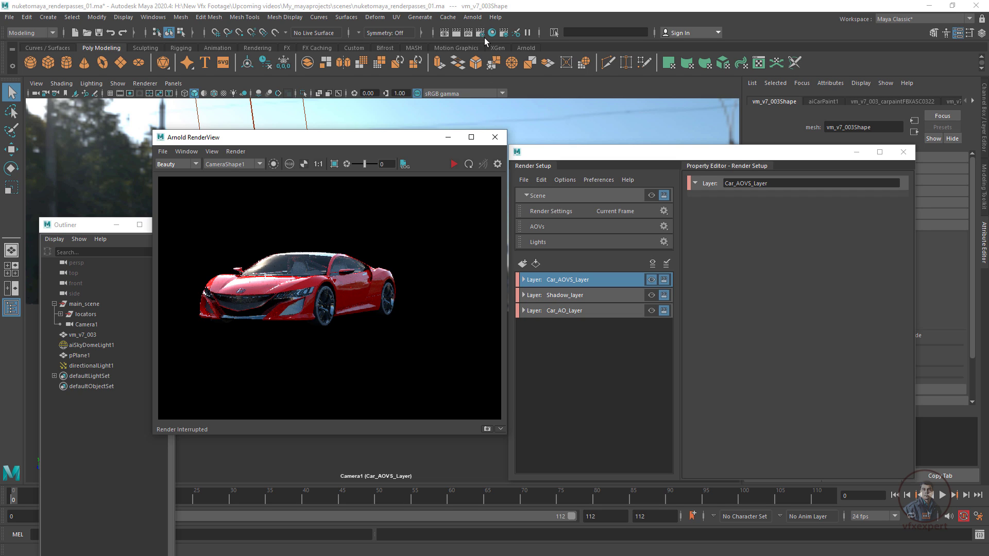
pyautogui.click(856, 154)
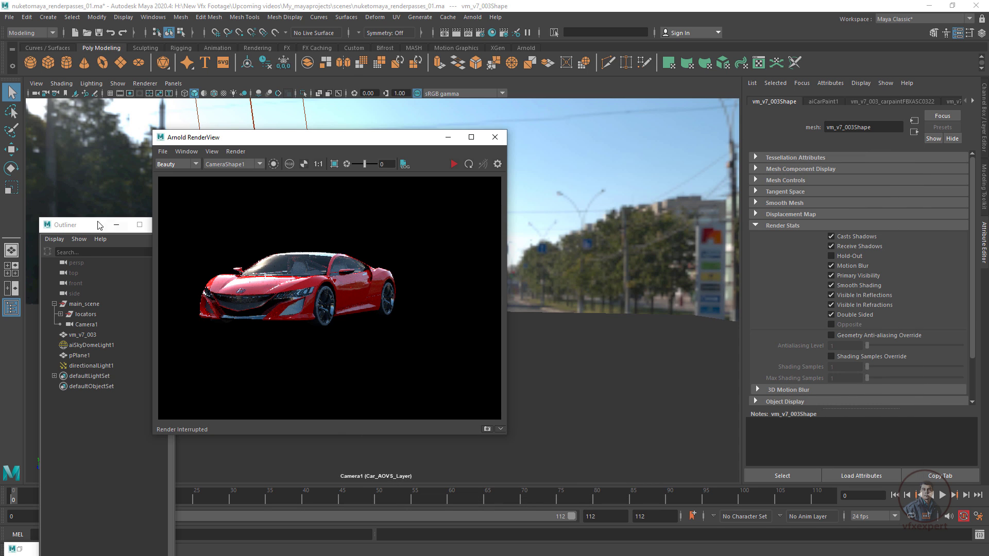
# Switch Car_AOVS_Layer's Render Settings to Arnold Renderer and show the AOVs browser
pyautogui.click(117, 225)
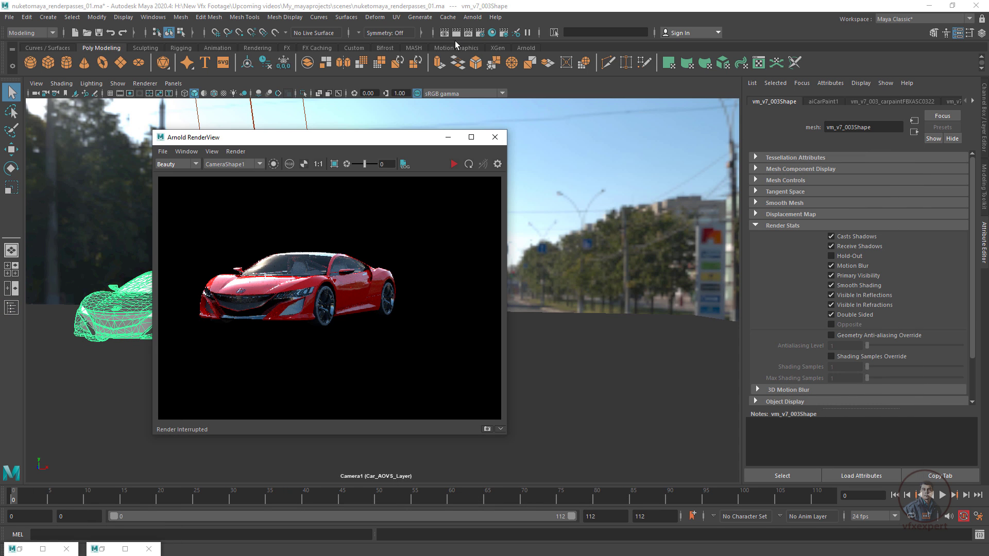
pyautogui.click(482, 36)
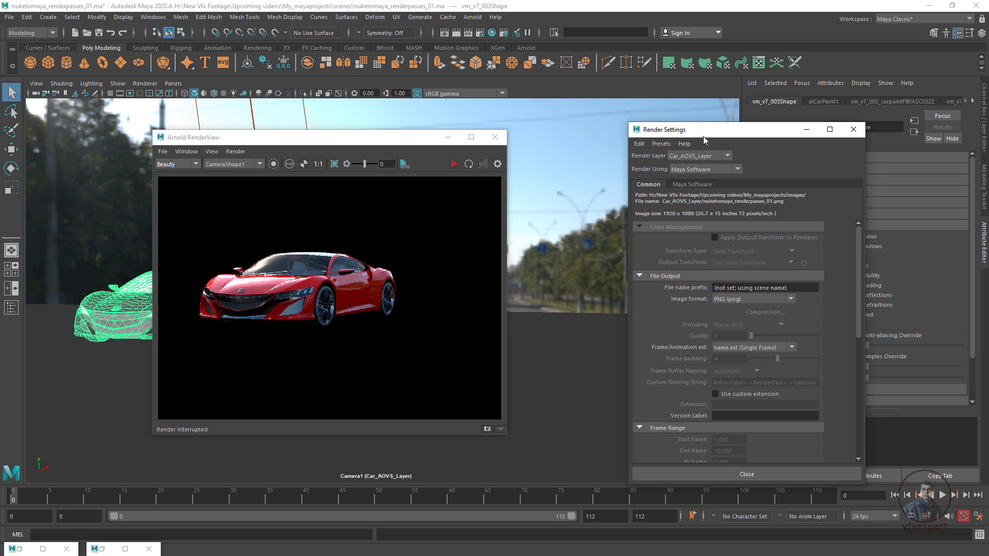
pyautogui.moveTo(703, 135); pyautogui.dragTo(654, 129)
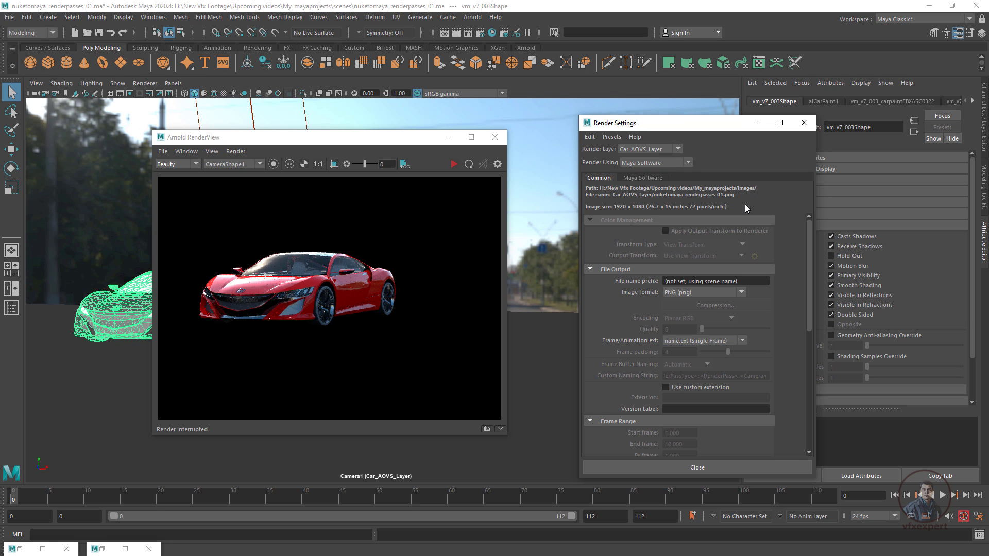
pyautogui.click(650, 163)
pyautogui.click(639, 173)
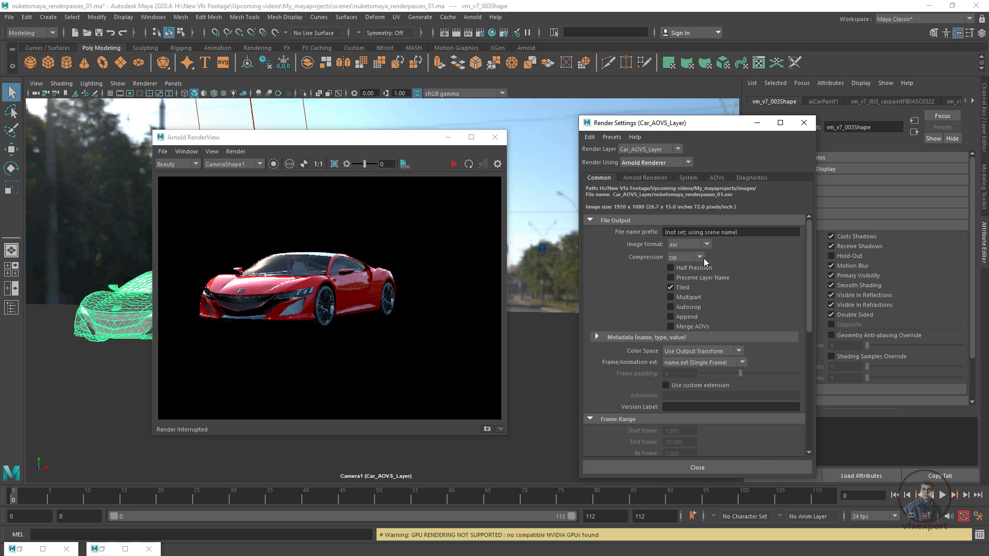
pyautogui.click(718, 178)
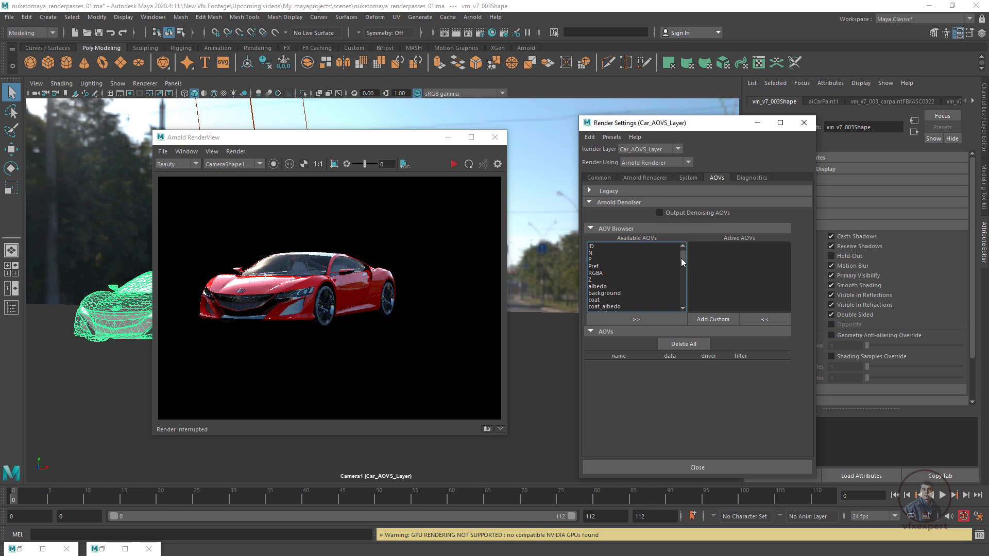
# Select RGBA, coat, diffuse, indirect, sheen, specular_indirect, transmission and sss_indirect in Available AOVs
pyautogui.moveTo(681, 259)
pyautogui.mouseDown()
pyautogui.moveTo(678, 274)
pyautogui.moveTo(678, 251)
pyautogui.mouseUp()
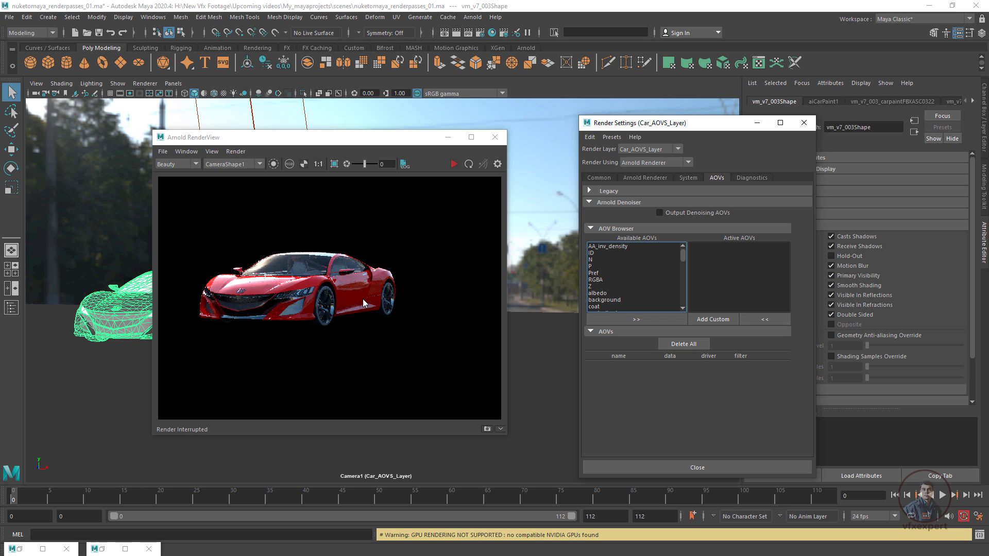
pyautogui.click(673, 279)
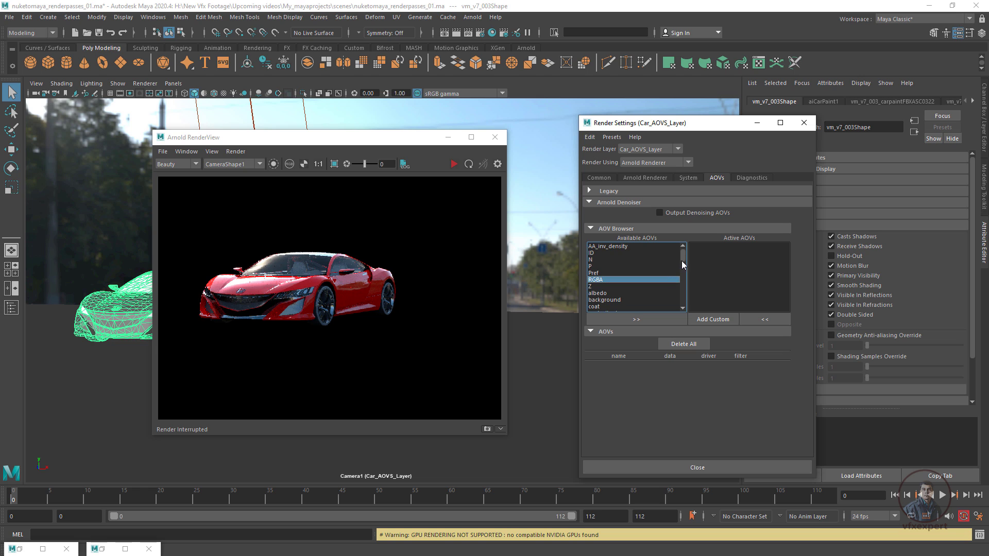
pyautogui.scroll(-2, 684, 256)
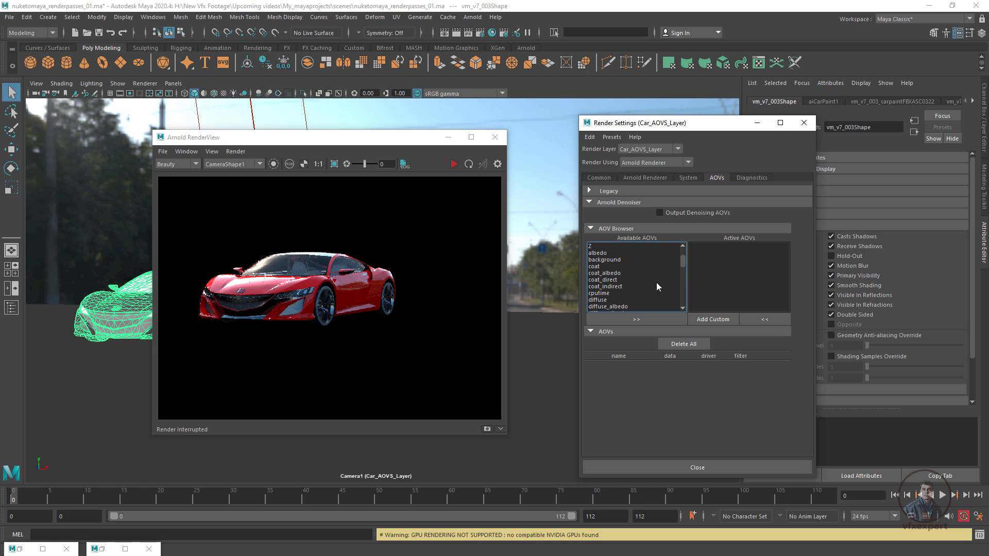
pyautogui.click(613, 280)
pyautogui.keyDown('shift'); pyautogui.click(613, 287); pyautogui.keyUp('shift')
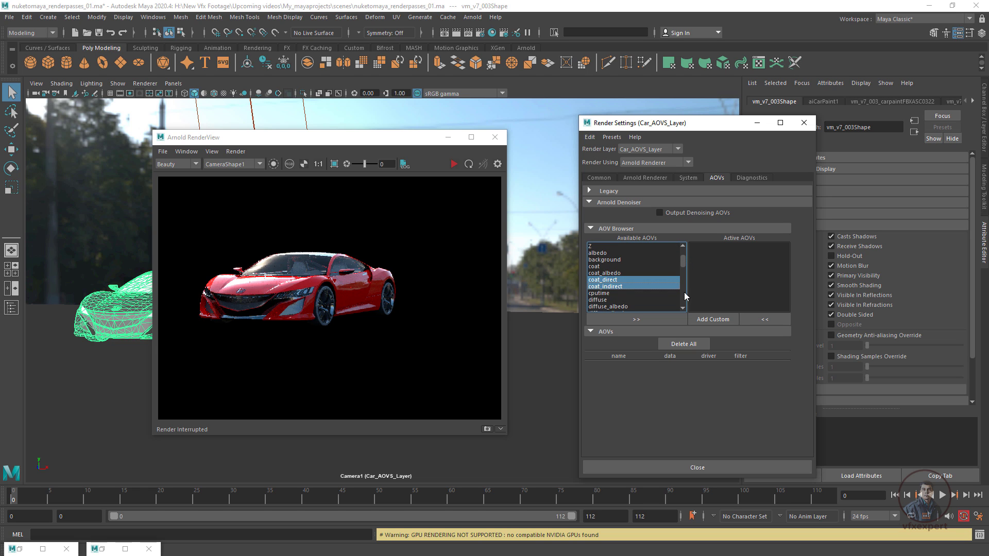
pyautogui.scroll(-2, 684, 264)
pyautogui.keyDown('ctrl'); pyautogui.click(617, 280); pyautogui.keyUp('ctrl')
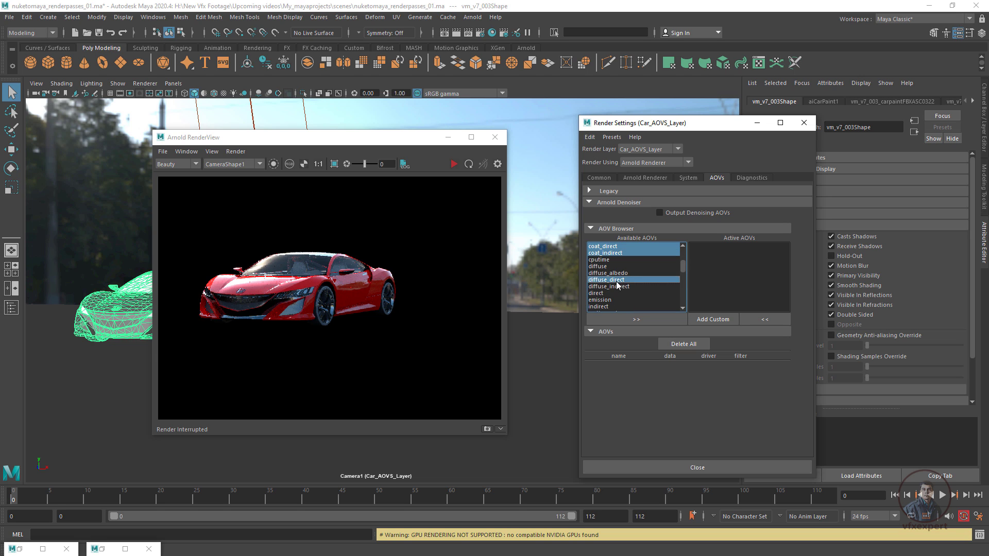
pyautogui.keyDown('ctrl'); pyautogui.click(618, 286); pyautogui.keyUp('ctrl')
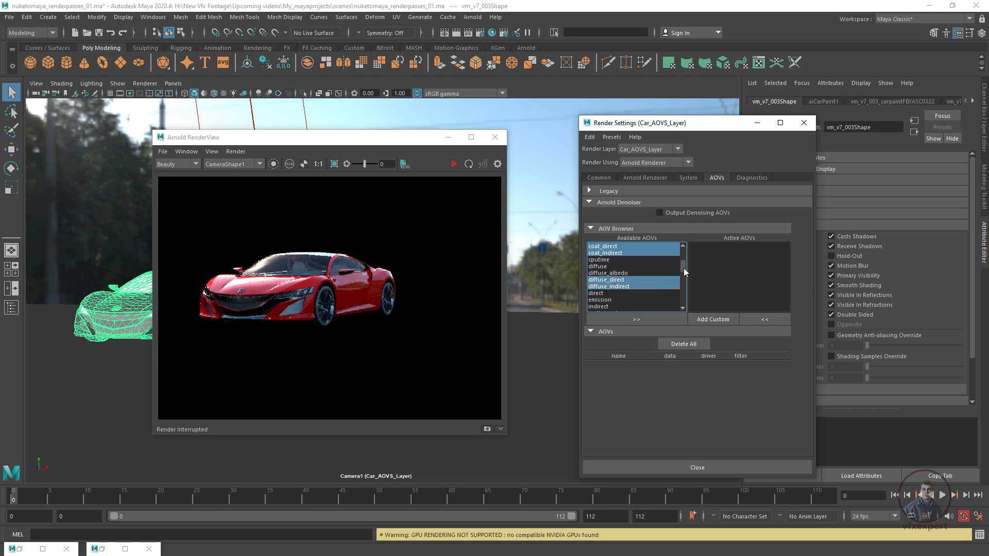
pyautogui.scroll(-2, 684, 269)
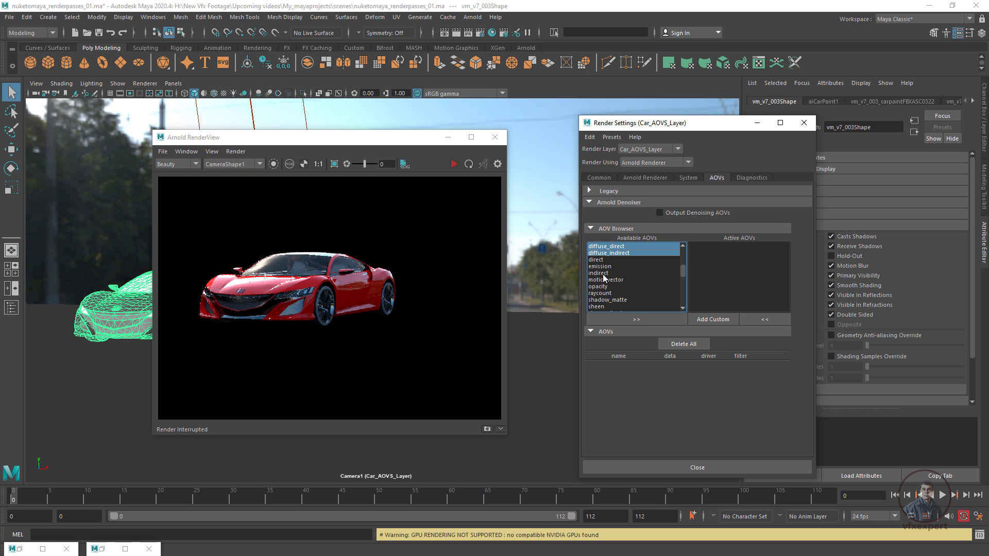
pyautogui.keyDown('ctrl'); pyautogui.click(672, 273); pyautogui.keyUp('ctrl')
pyautogui.scroll(-2, 683, 269)
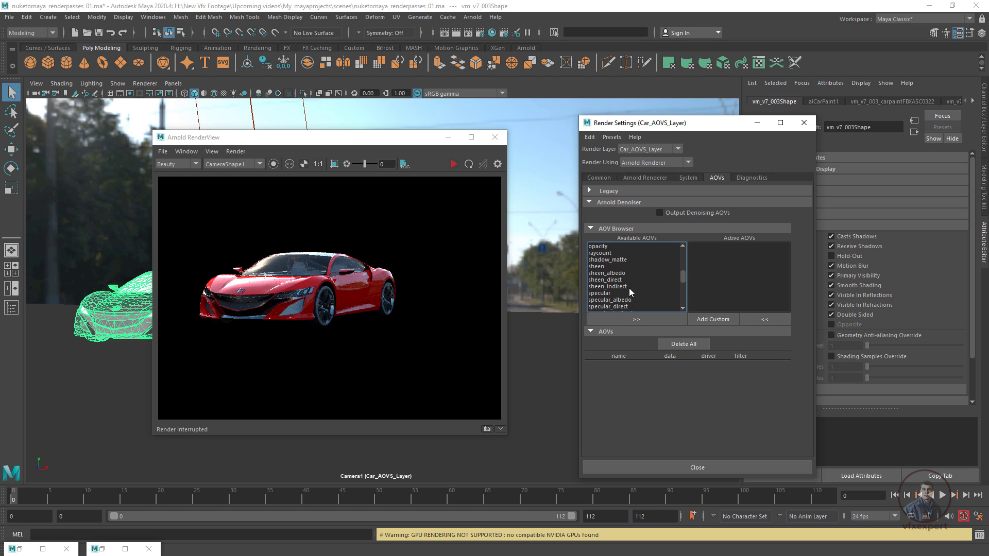
pyautogui.keyDown('ctrl'); pyautogui.click(618, 287); pyautogui.keyUp('ctrl')
pyautogui.keyDown('ctrl'); pyautogui.click(618, 279); pyautogui.keyUp('ctrl')
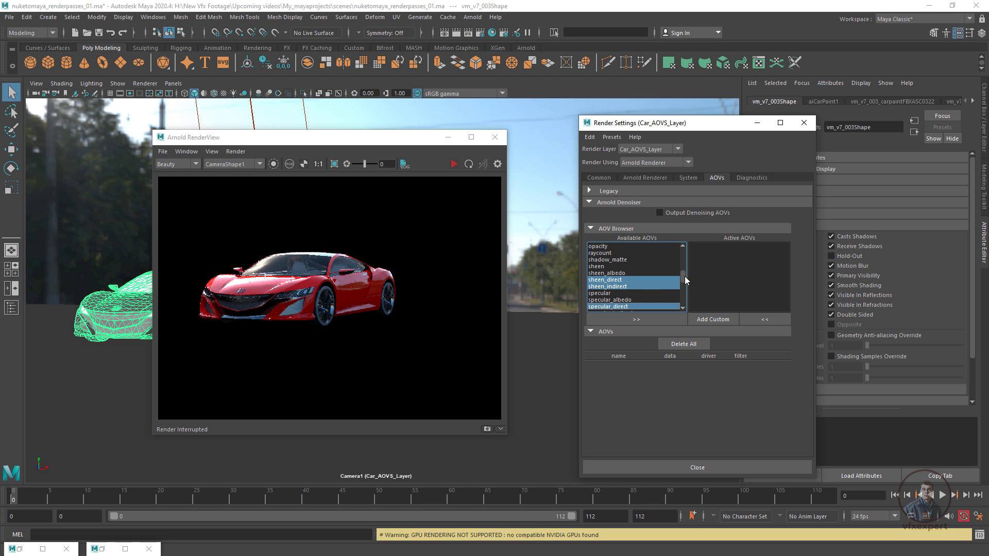
pyautogui.scroll(-3, 684, 281)
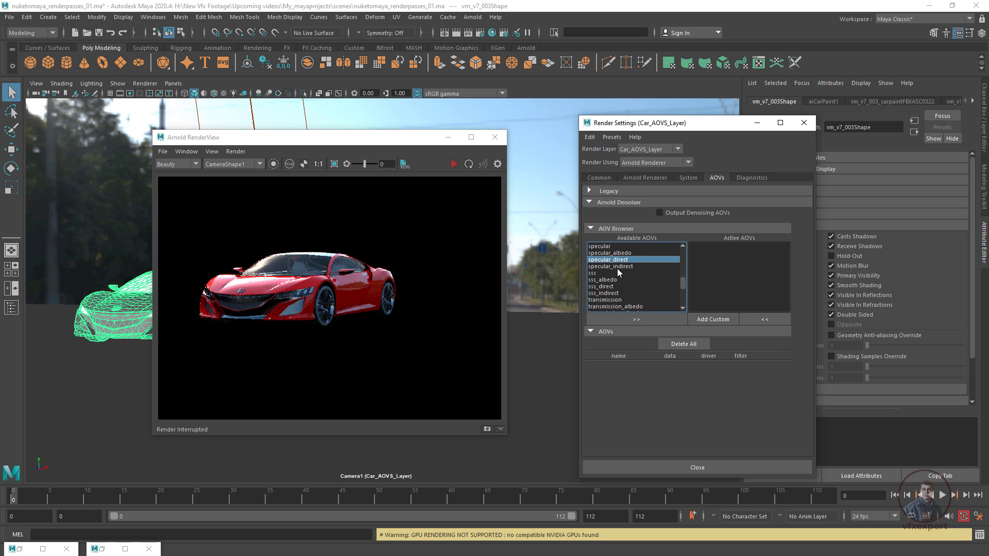
pyautogui.keyDown('ctrl'); pyautogui.click(622, 266); pyautogui.keyUp('ctrl')
pyautogui.scroll(-2, 682, 283)
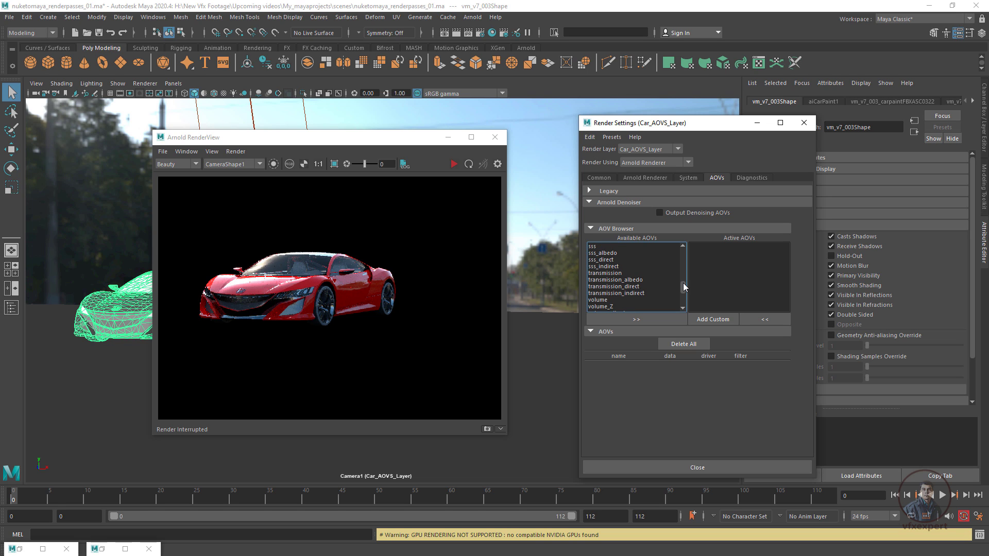
pyautogui.keyDown('ctrl'); pyautogui.click(609, 274); pyautogui.keyUp('ctrl')
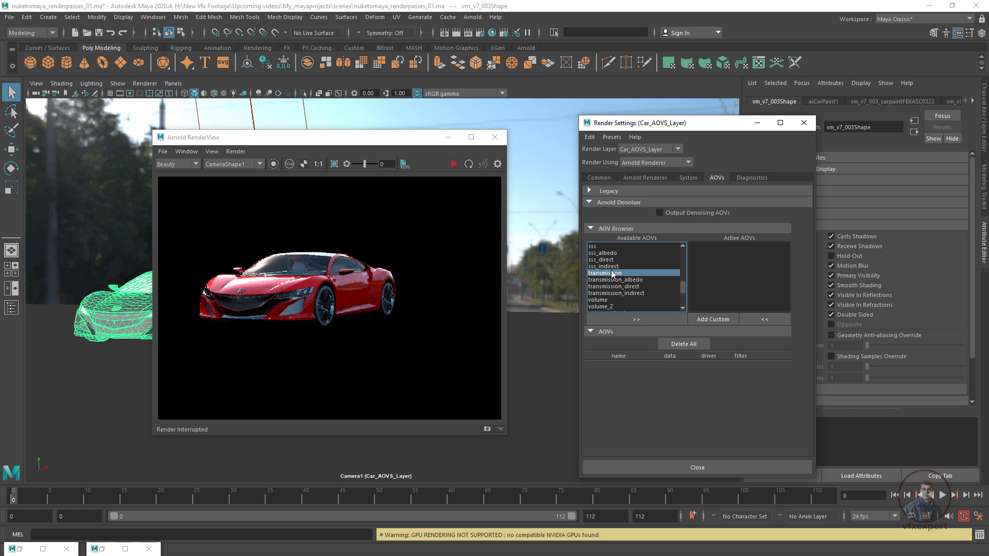
pyautogui.keyDown('ctrl'); pyautogui.click(613, 267); pyautogui.keyUp('ctrl')
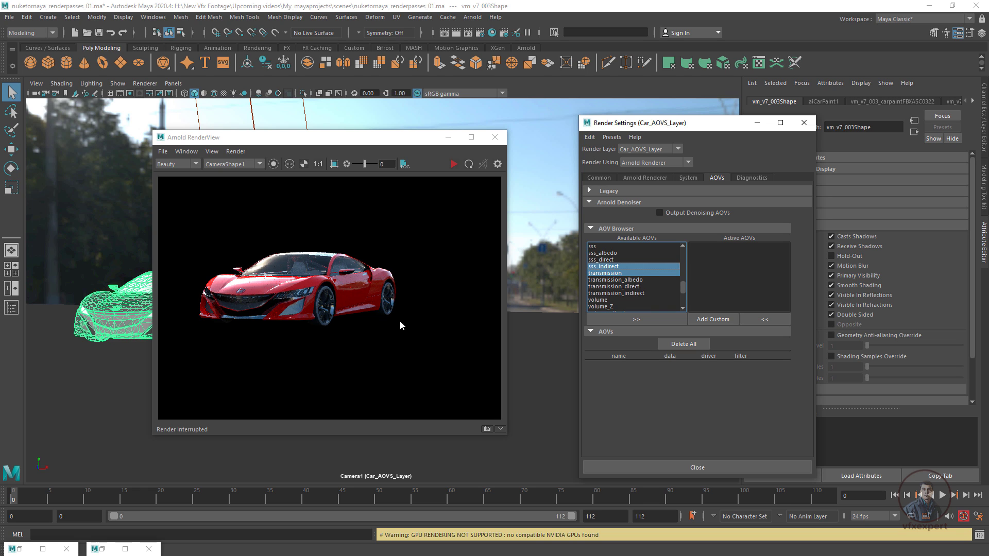
pyautogui.scroll(-2, 683, 289)
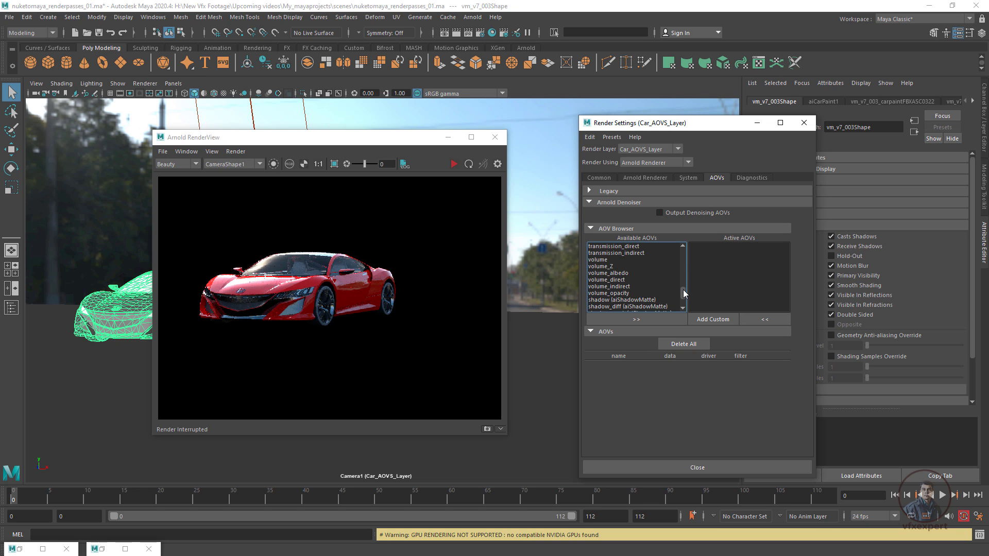
# Move all the selected passes into Active AOVs
pyautogui.moveTo(683, 289); pyautogui.dragTo(683, 285)
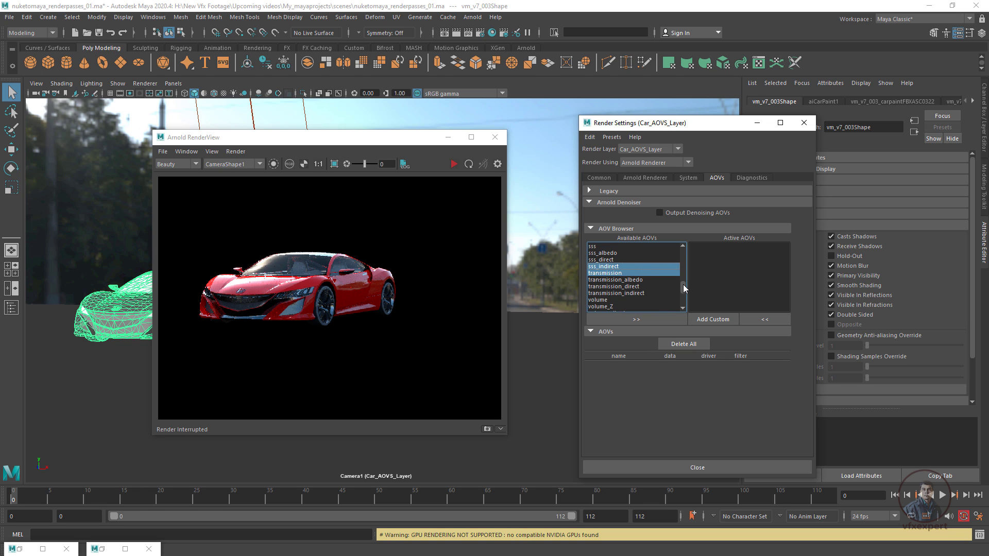
pyautogui.click(636, 318)
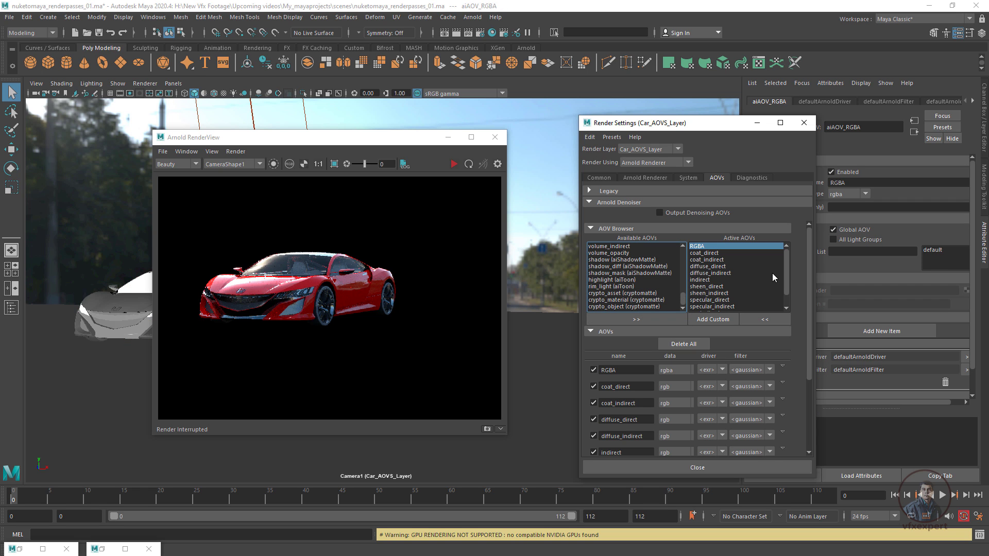
pyautogui.moveTo(786, 273); pyautogui.dragTo(786, 280)
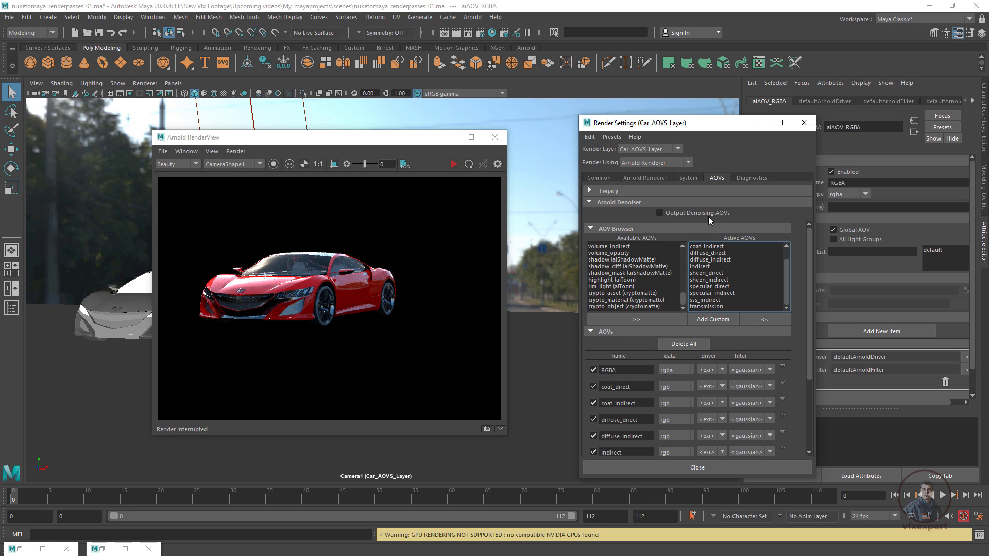
pyautogui.click(101, 549)
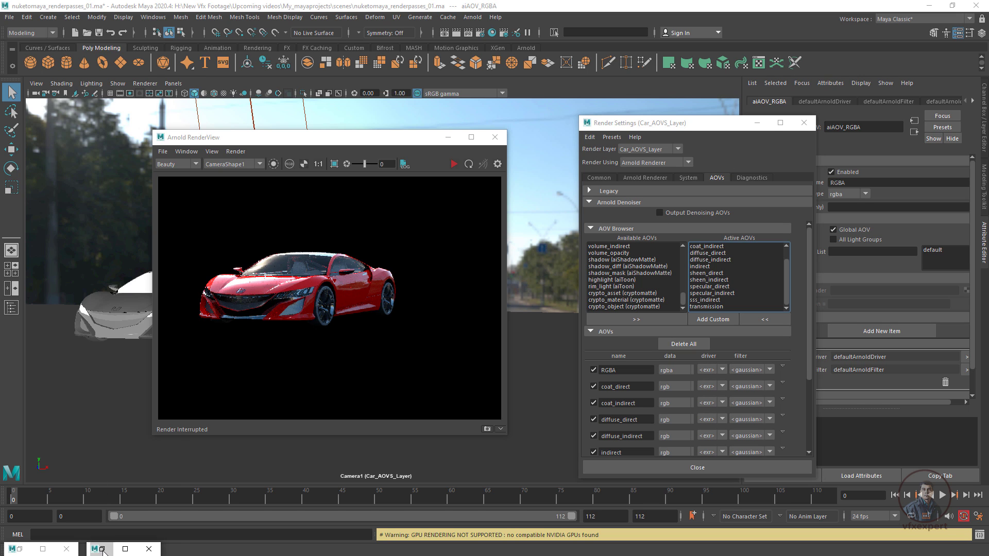
# Restore Render Setup, re-render Car_AOVS_Layer in Arnold RenderView, and check its new AOV list
pyautogui.click(117, 224)
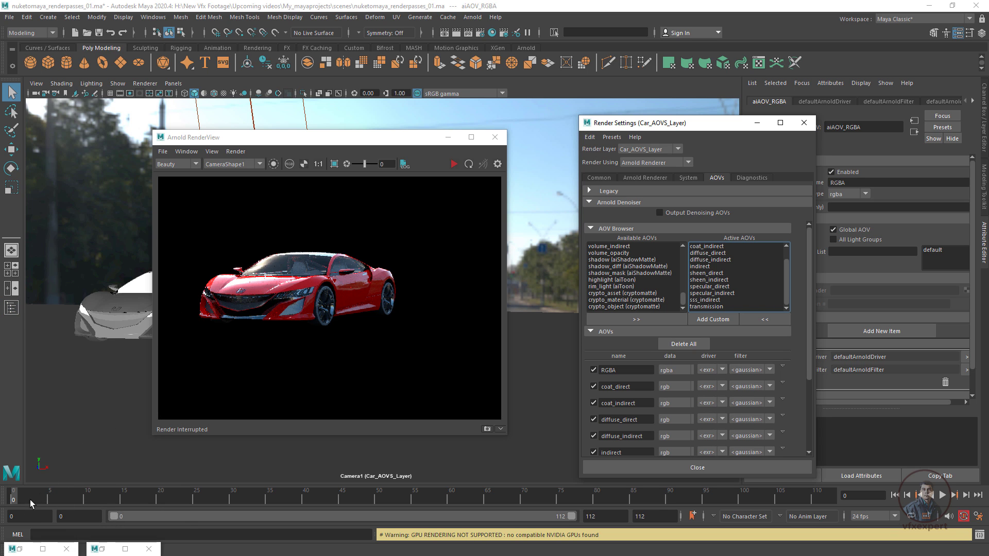
pyautogui.click(22, 549)
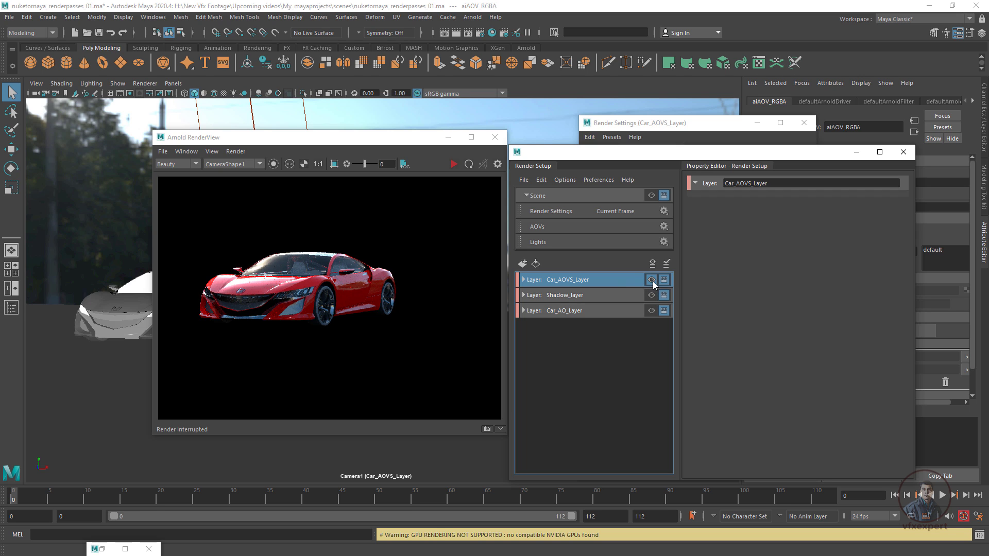
pyautogui.click(454, 164)
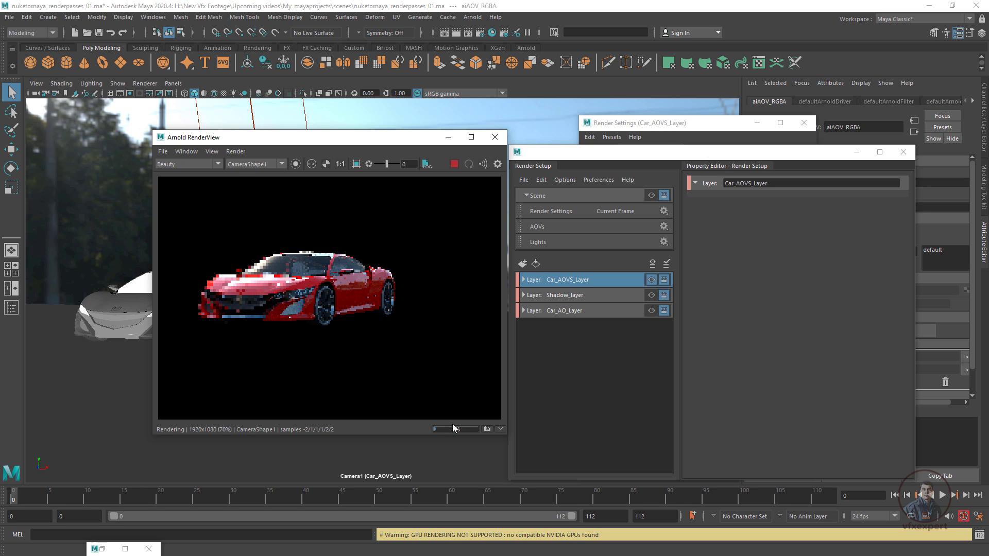
pyautogui.scroll(-2, 360, 319)
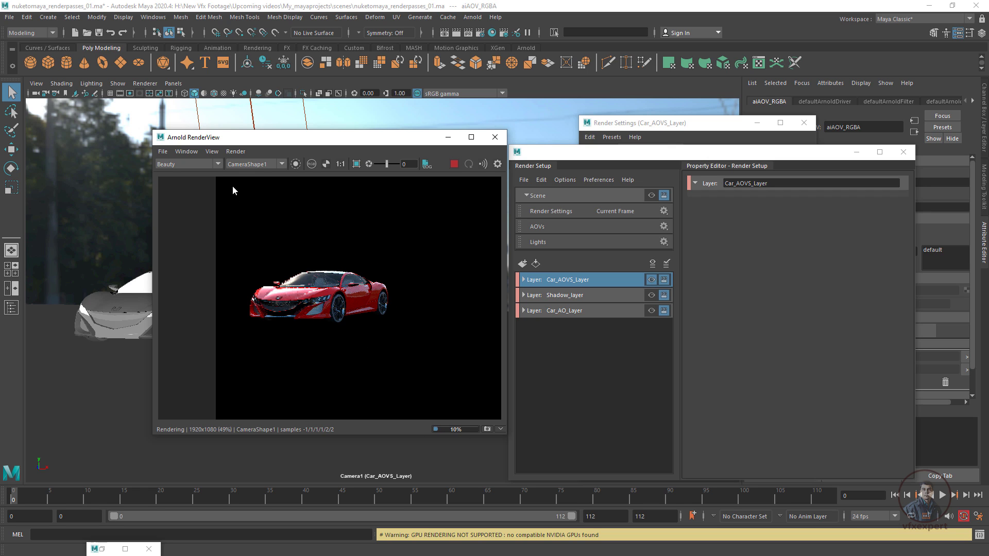
pyautogui.moveTo(345, 294); pyautogui.dragTo(295, 288, button='middle')
pyautogui.click(218, 165)
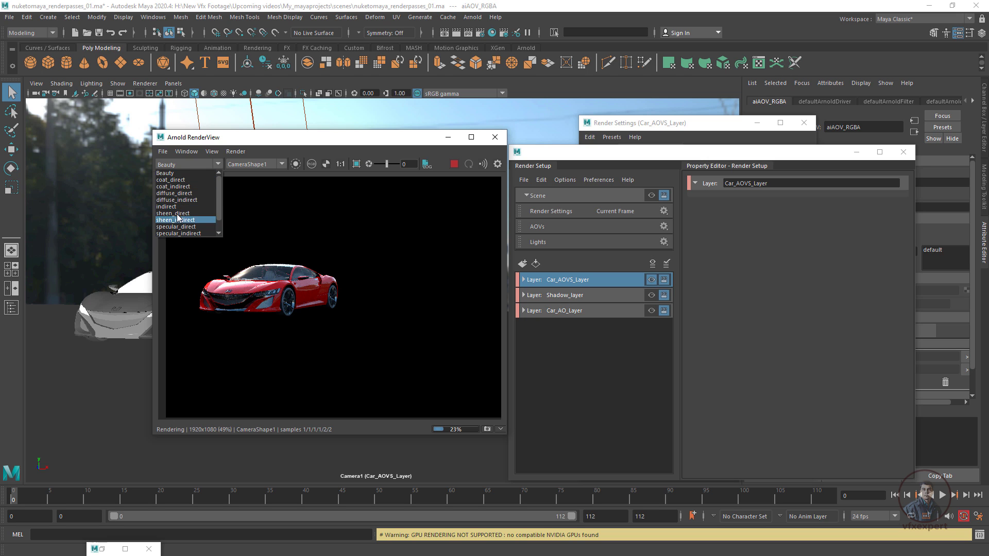
# Preview the car's coat_direct, diffuse_direct and specular_direct passes in the RenderView
pyautogui.click(172, 180)
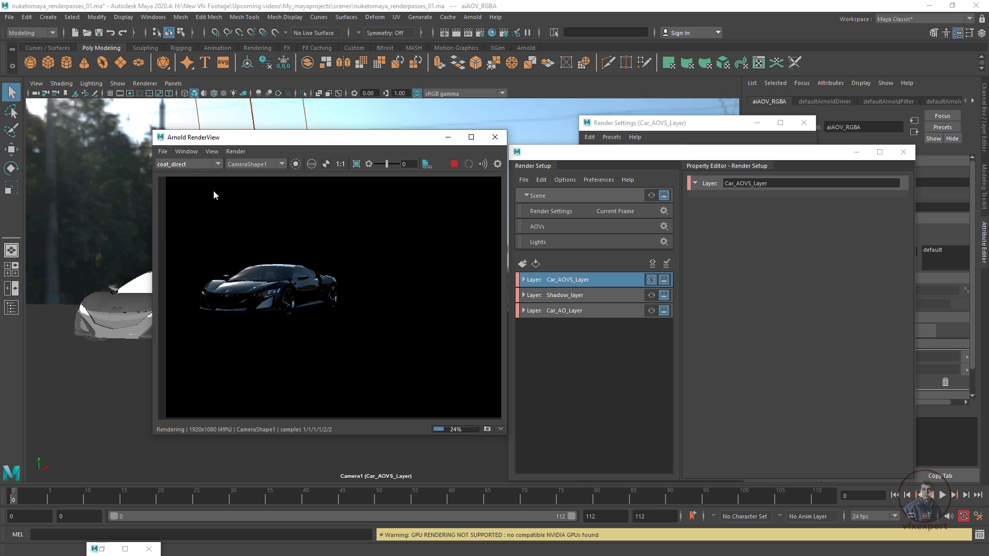
pyautogui.click(208, 165)
pyautogui.click(175, 193)
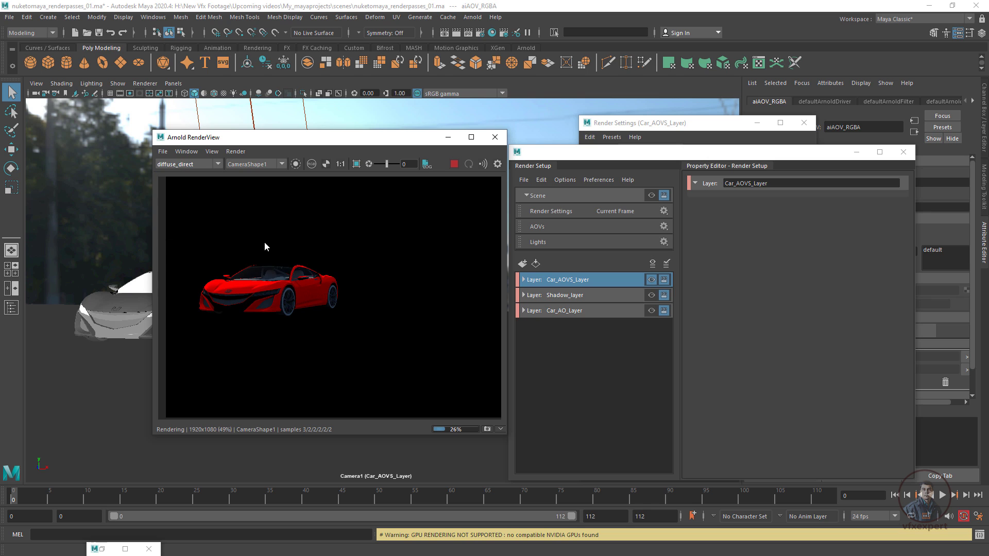
pyautogui.click(213, 164)
pyautogui.click(188, 227)
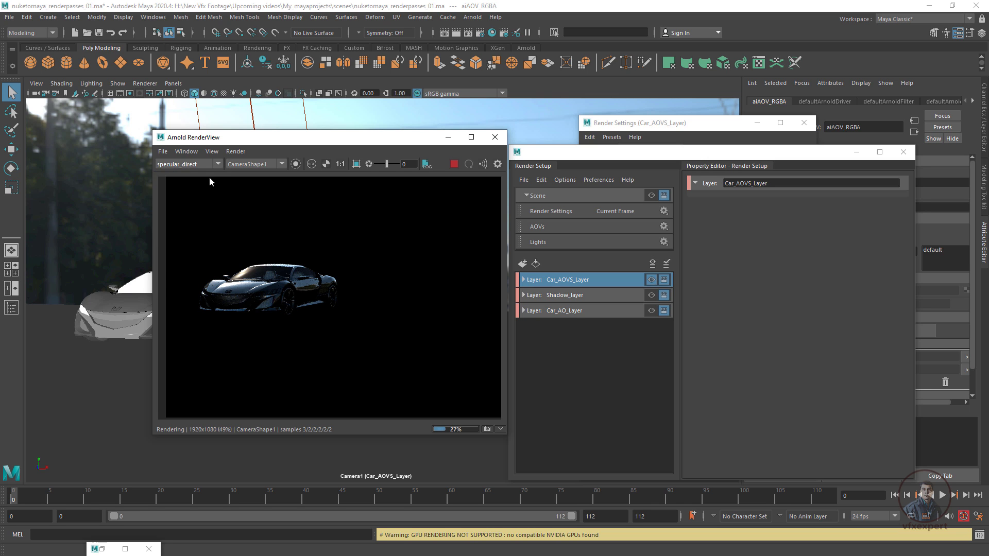
# Show the empty sss_indirect pass, then bring the Render Settings AOVs tab forward
pyautogui.click(216, 164)
pyautogui.click(219, 163)
pyautogui.click(219, 164)
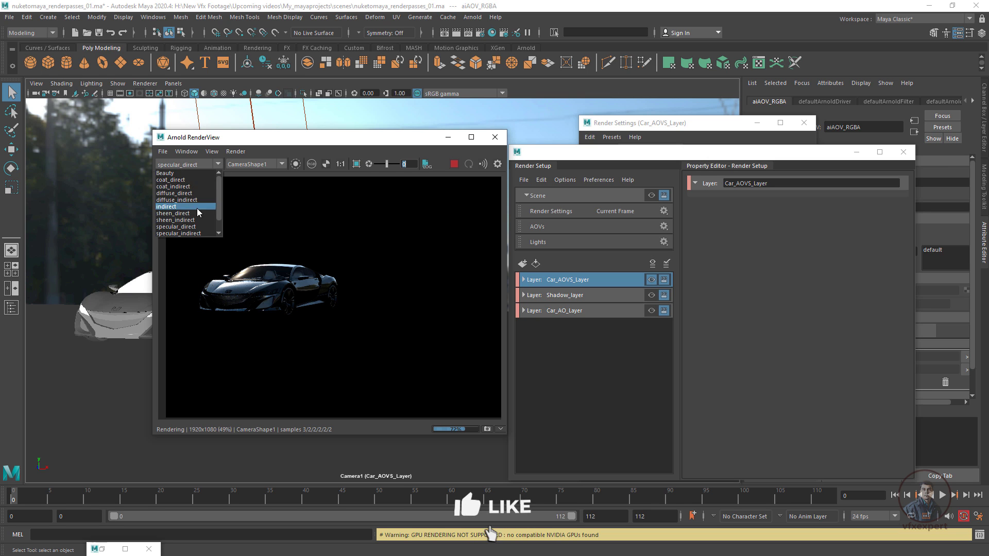
pyautogui.moveTo(221, 193); pyautogui.dragTo(218, 203)
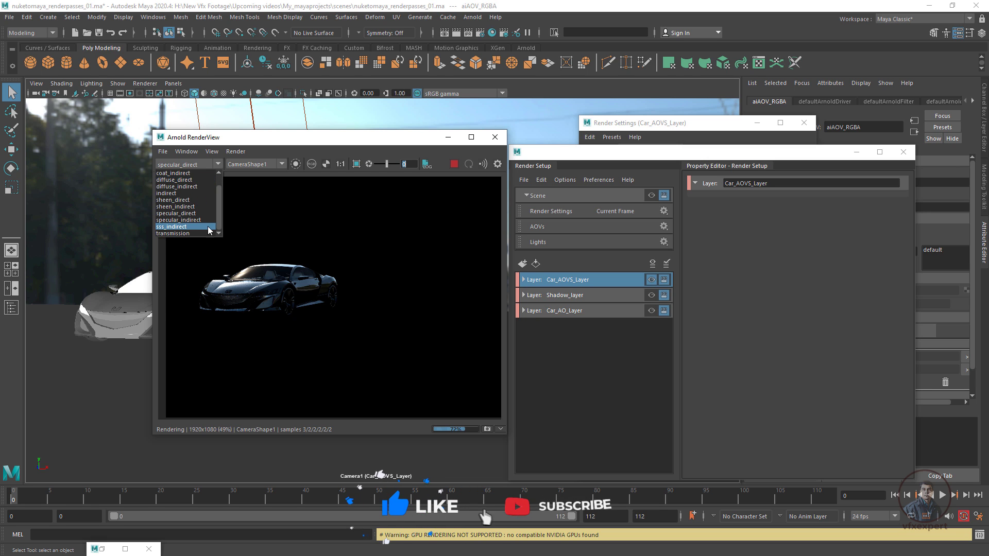
pyautogui.click(182, 228)
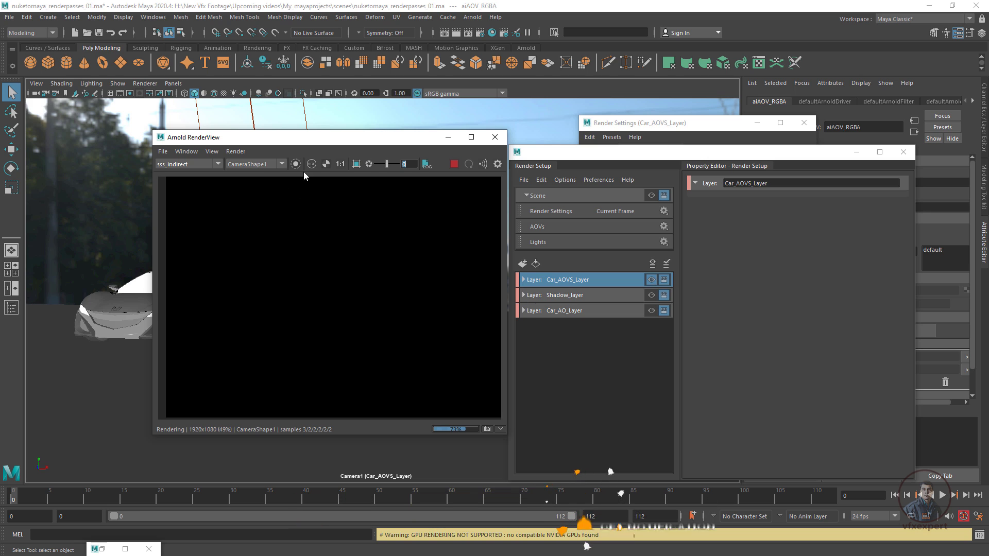
pyautogui.click(653, 135)
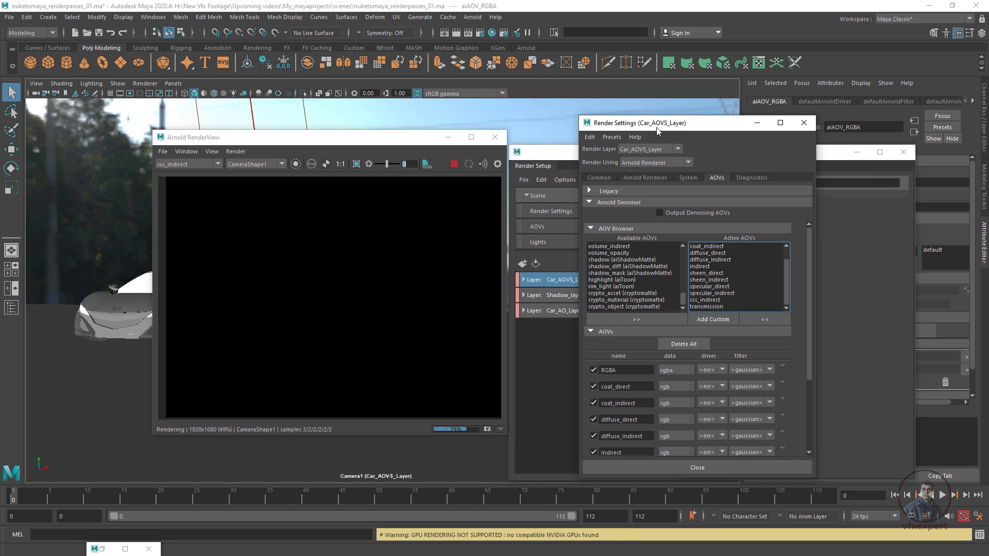
# Remove sss_indirect from Car_AOVS_Layer's active AOVs and preview the indirect pass
pyautogui.click(708, 307)
pyautogui.click(714, 301)
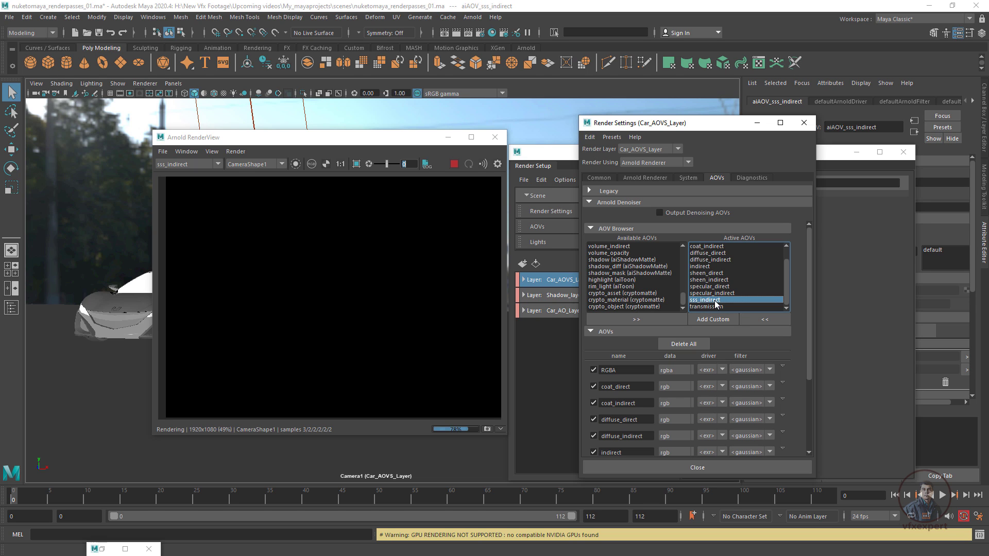
pyautogui.click(752, 319)
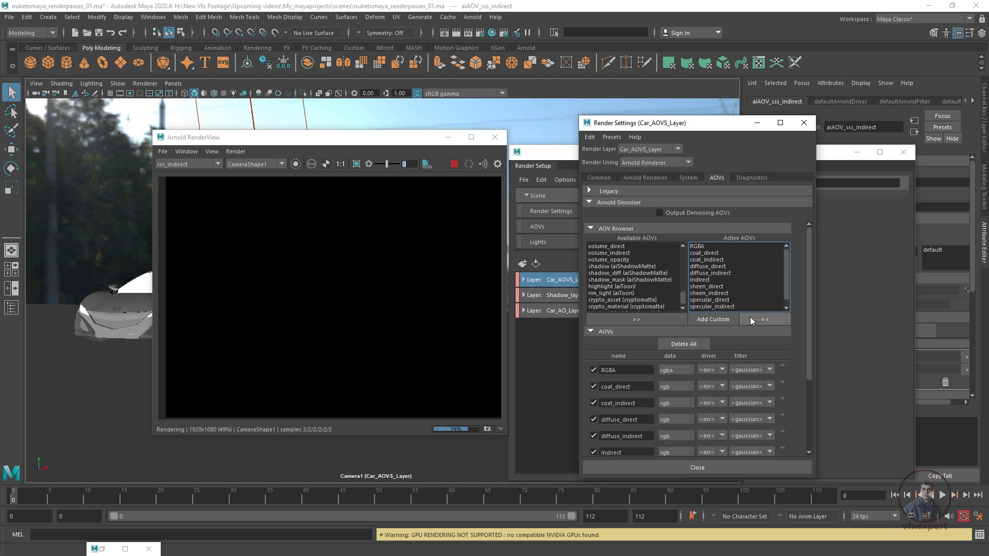
pyautogui.click(218, 165)
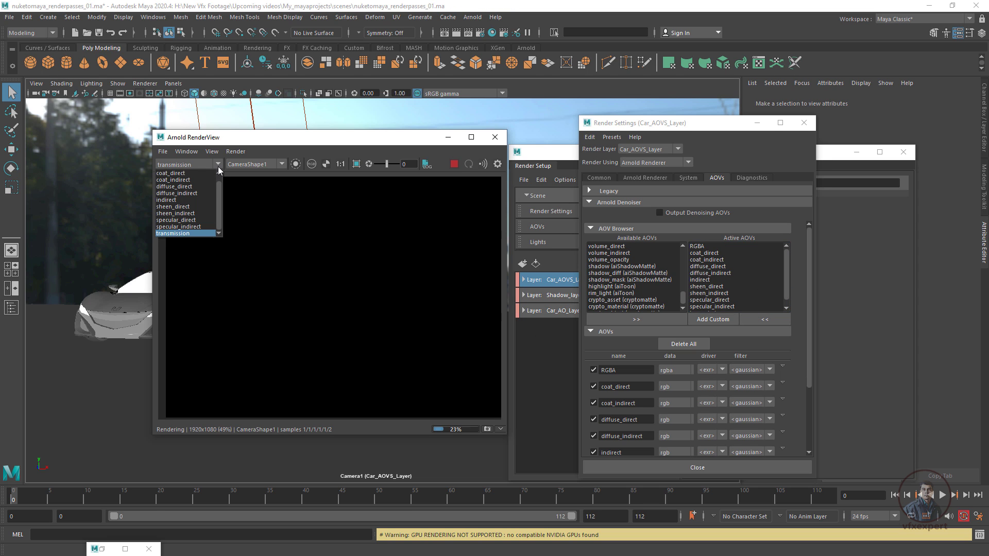
pyautogui.click(169, 200)
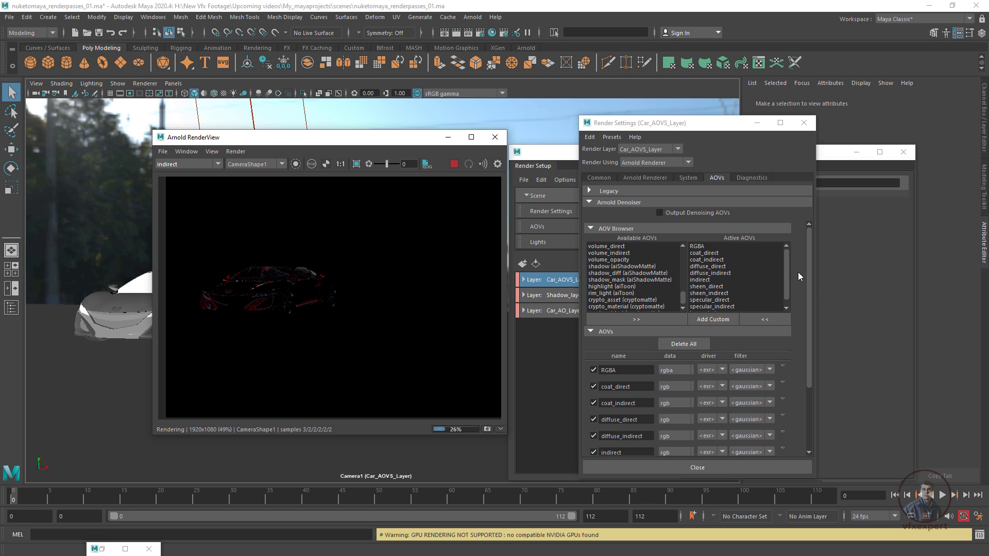
# Remove the transmission AOV from the active AOV list
pyautogui.scroll(-2, 786, 299)
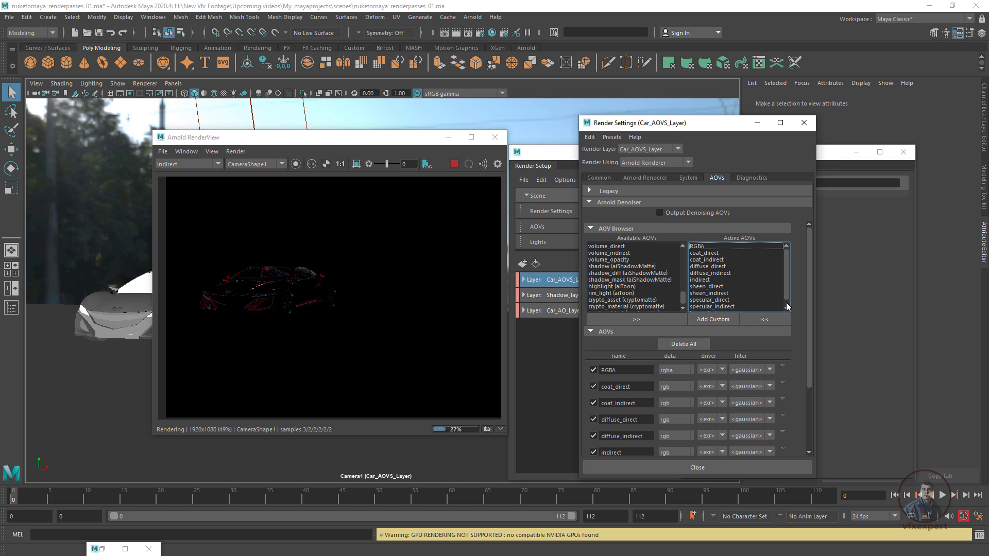
pyautogui.scroll(-2, 767, 289)
pyautogui.scroll(1, 744, 239)
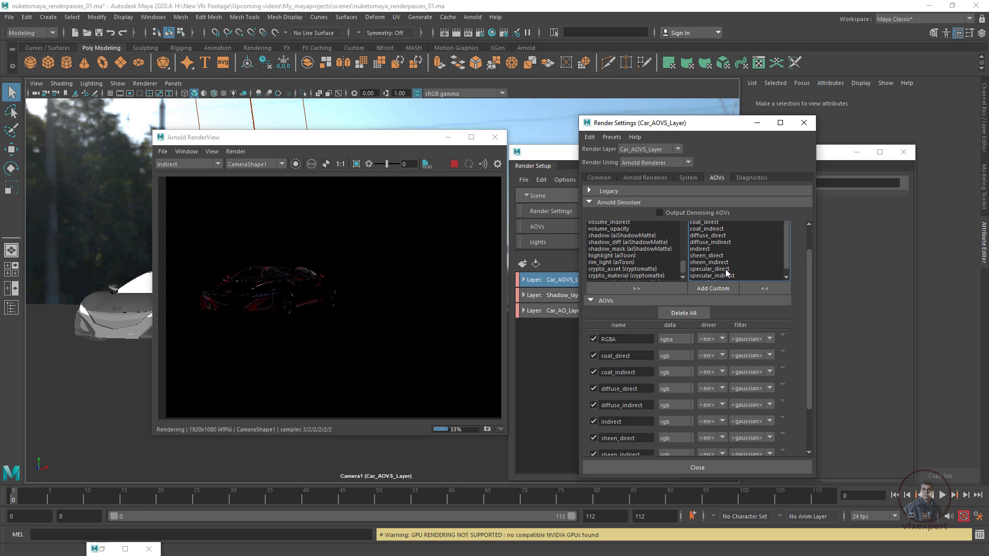
pyautogui.scroll(-1, 729, 270)
pyautogui.click(711, 245)
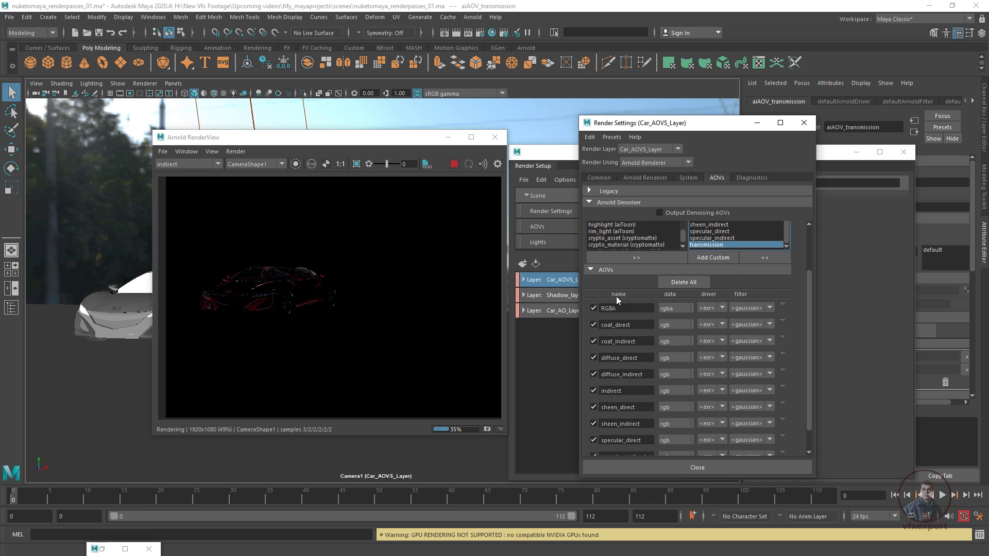
pyautogui.click(764, 257)
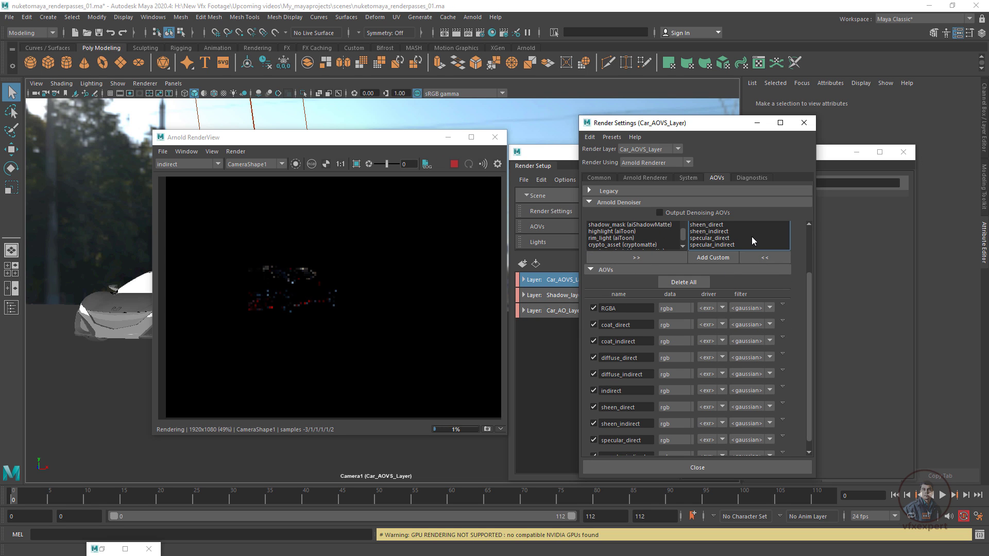
# Switch the RenderView display back to the Beauty pass
pyautogui.click(215, 163)
pyautogui.click(173, 175)
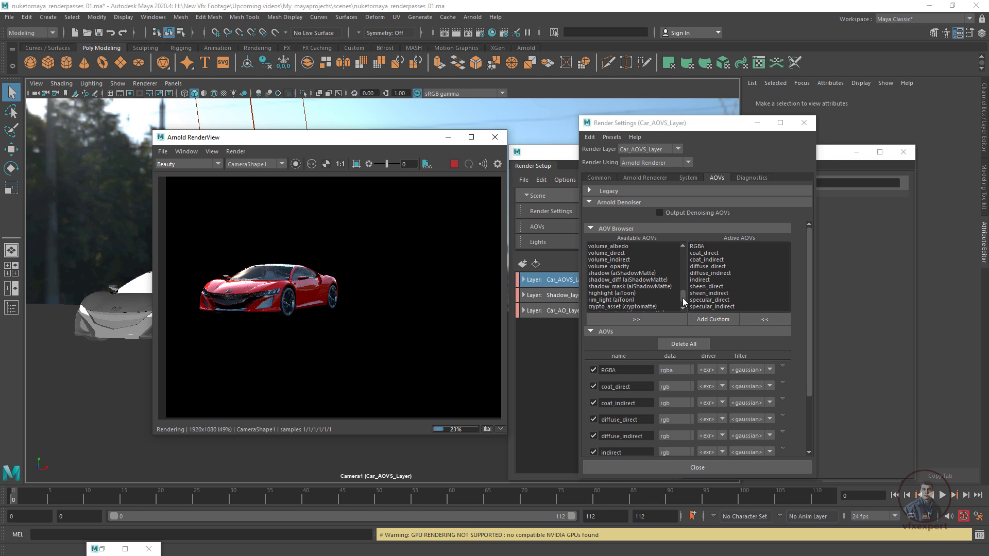
pyautogui.moveTo(682, 298); pyautogui.dragTo(684, 251)
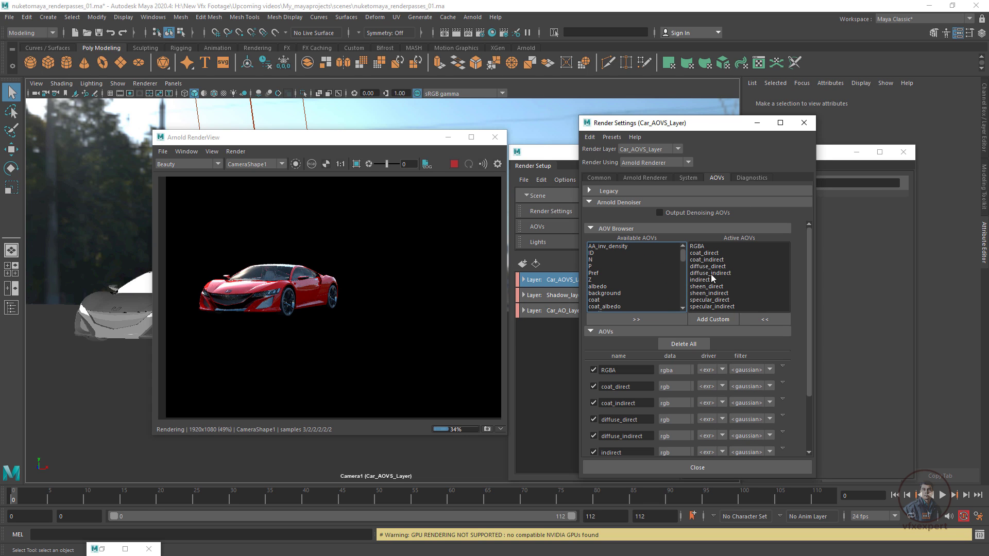
# Save the scene as nuketomaya_renderpasses_02.ma, confirming replacement of the existing file
pyautogui.click(10, 17)
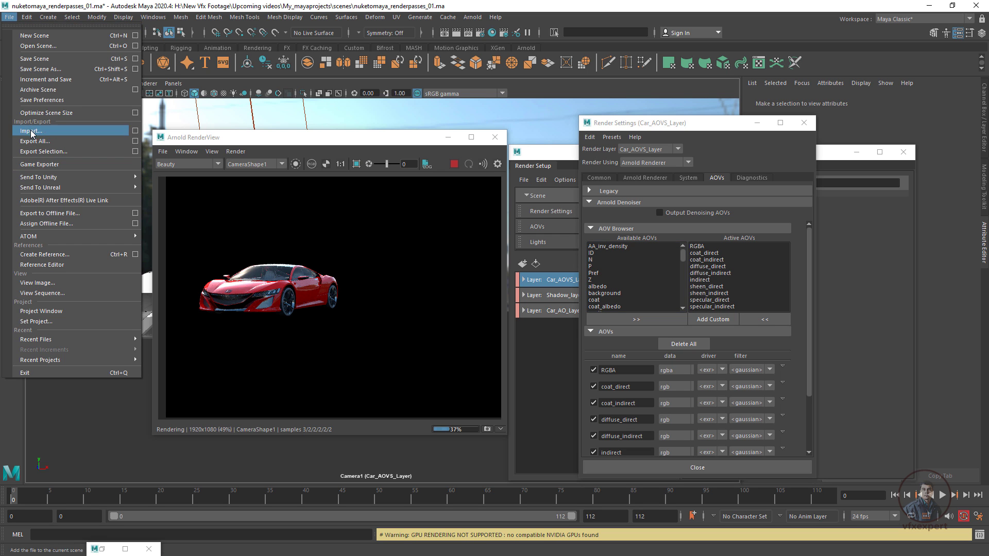
pyautogui.click(51, 70)
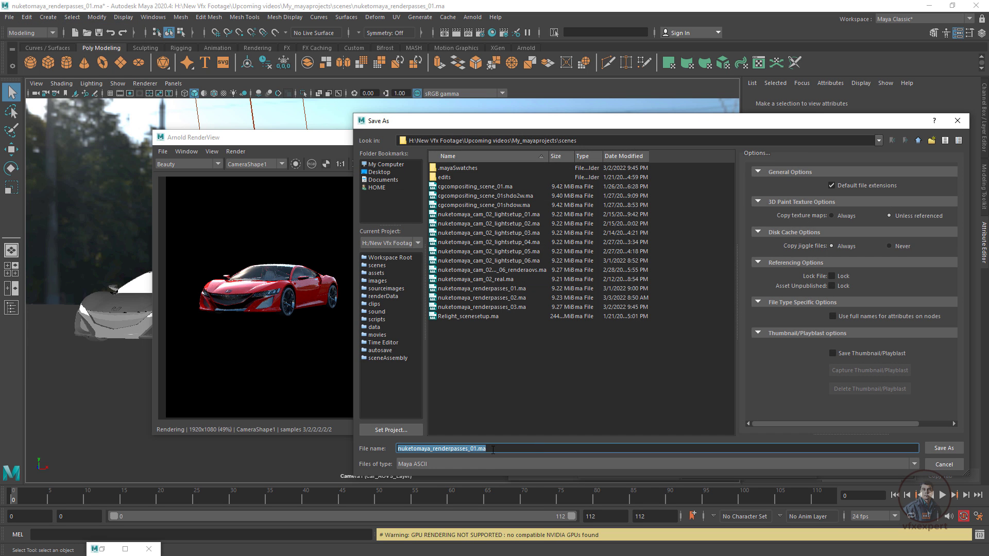
pyautogui.click(474, 449)
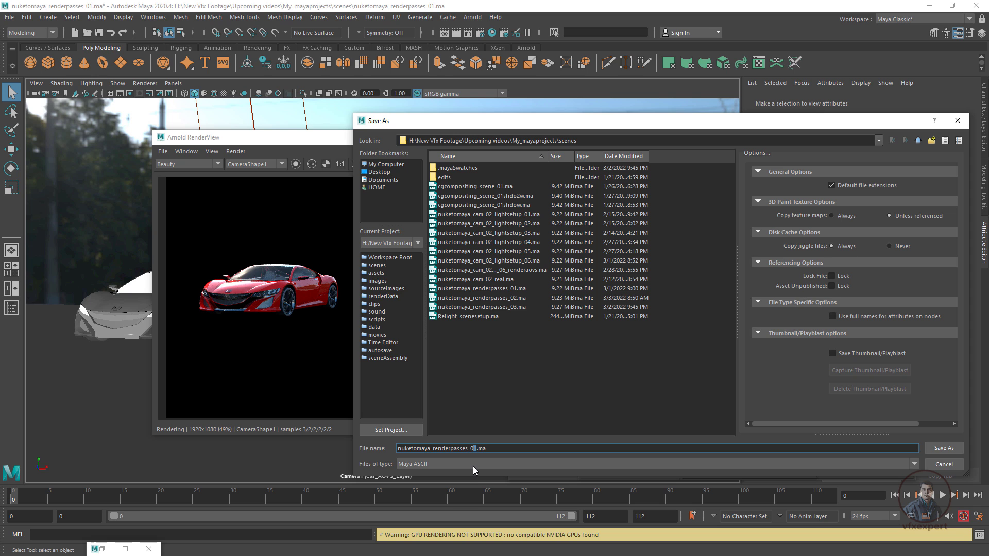
pyautogui.write('2')
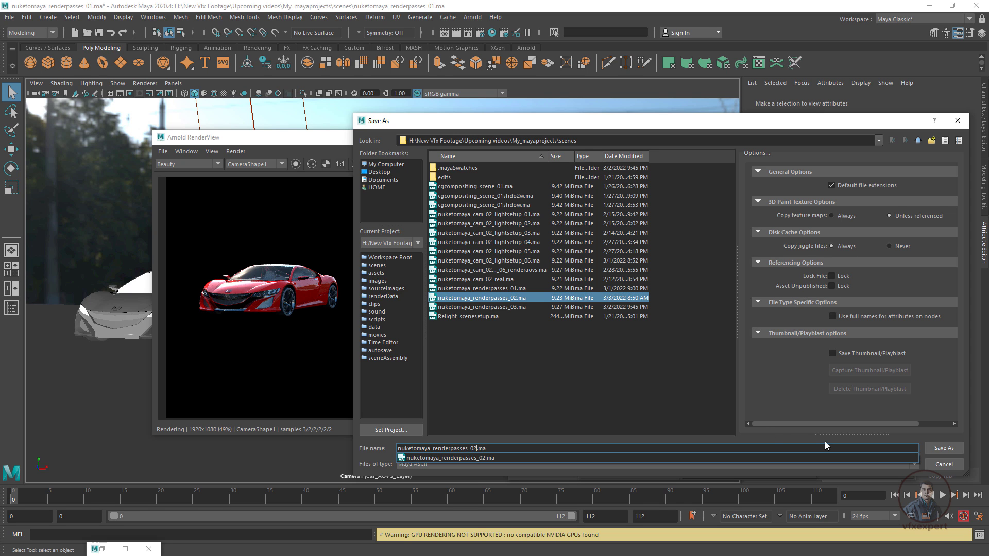
pyautogui.click(943, 448)
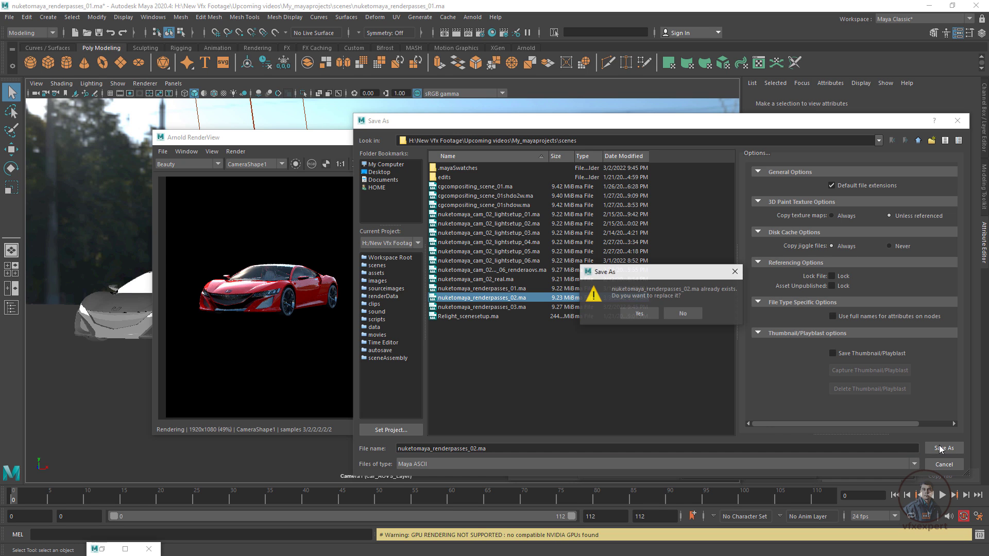
pyautogui.click(640, 314)
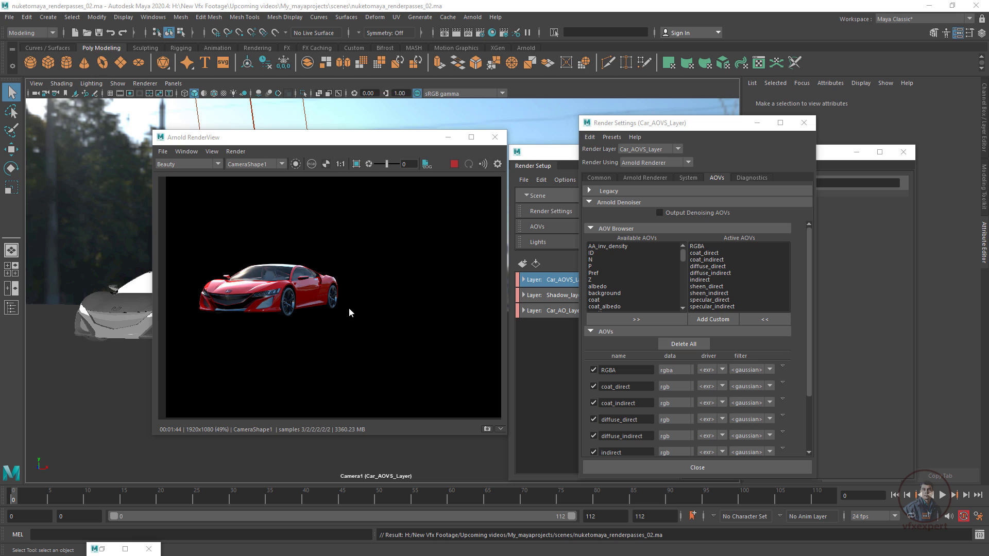
# Close the Render Settings and Render Setup windows, then bring up the Windows menu
pyautogui.click(304, 292)
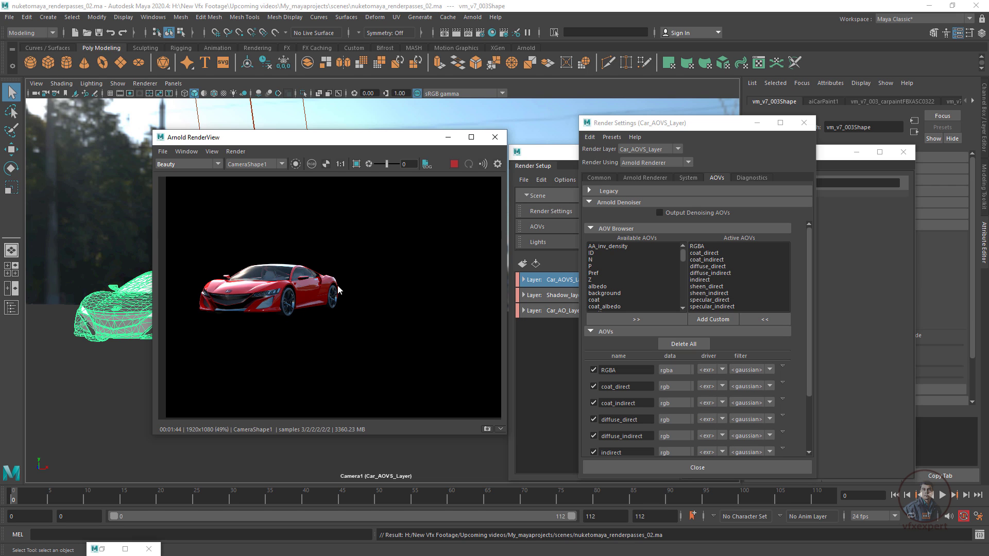
pyautogui.click(804, 123)
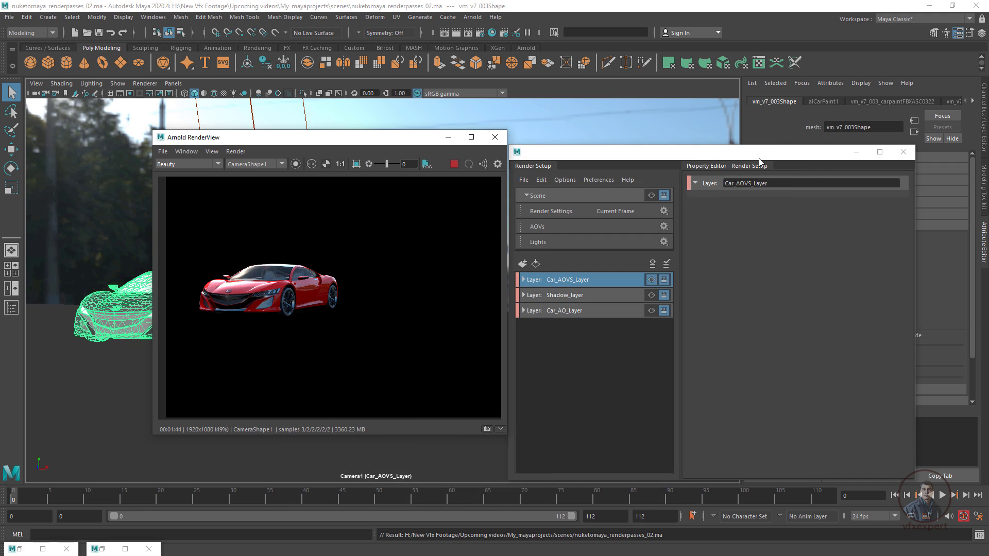
pyautogui.click(856, 151)
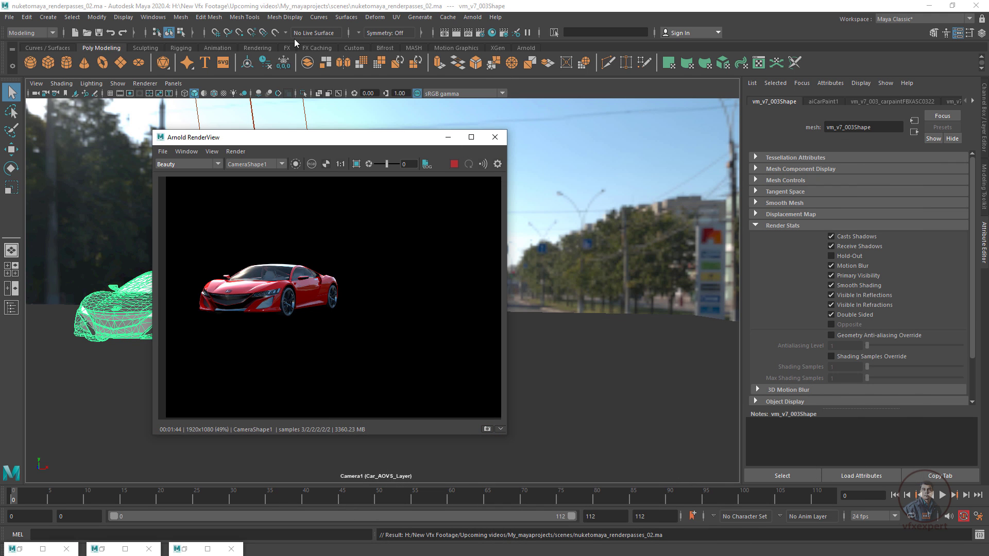
pyautogui.click(161, 18)
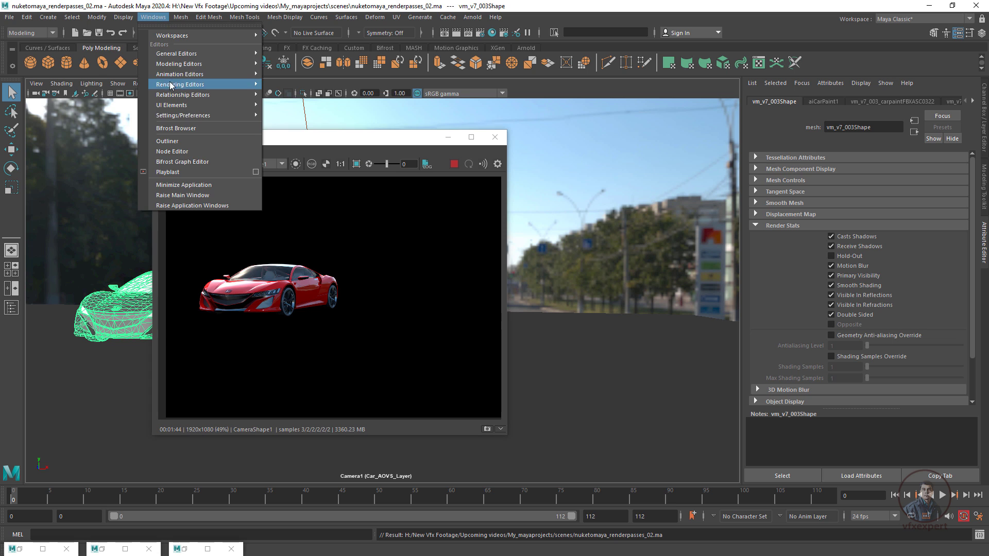
# Open the Hypershade and arrange it beside the render view
pyautogui.moveTo(204, 86)
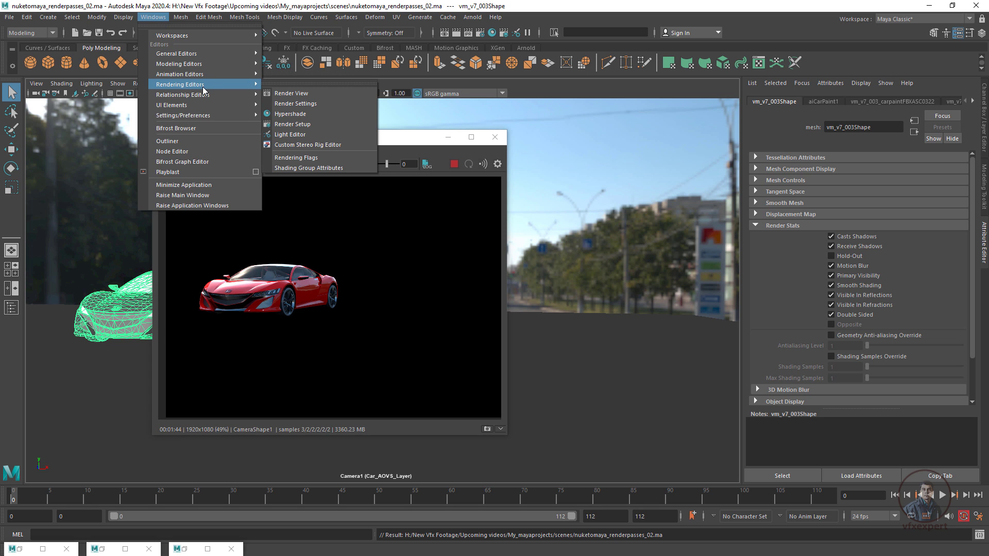
pyautogui.click(288, 114)
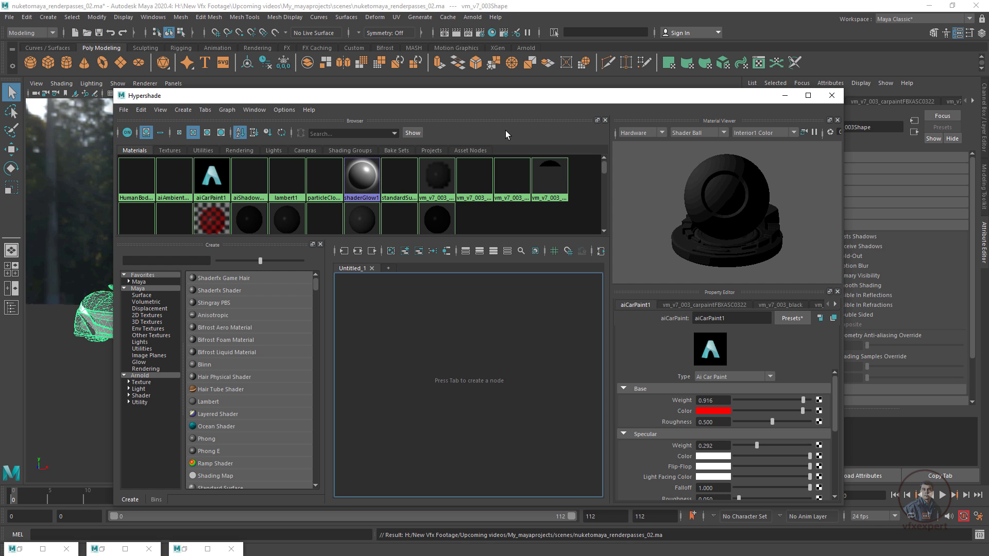
pyautogui.moveTo(382, 95); pyautogui.dragTo(638, 127)
pyautogui.moveTo(318, 144); pyautogui.dragTo(285, 139)
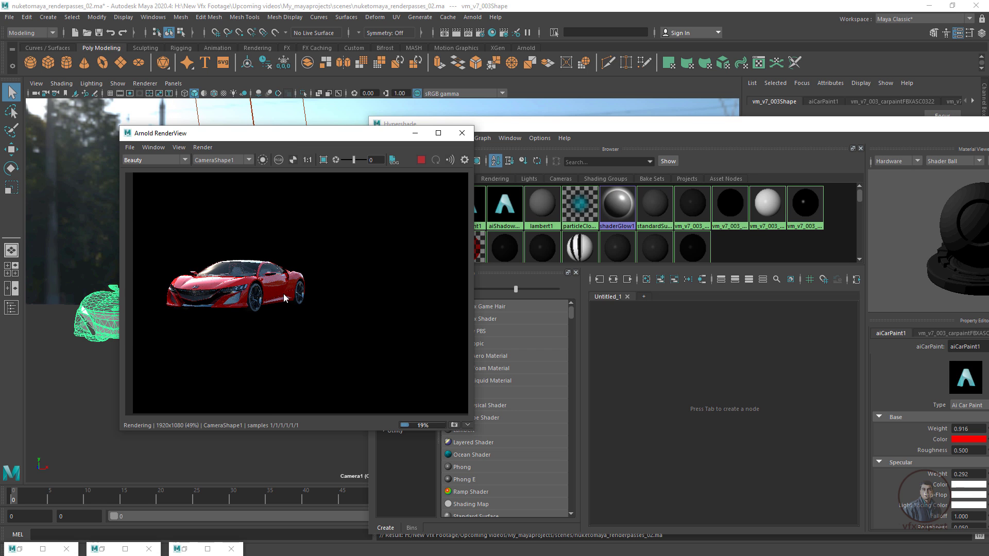
pyautogui.click(666, 124)
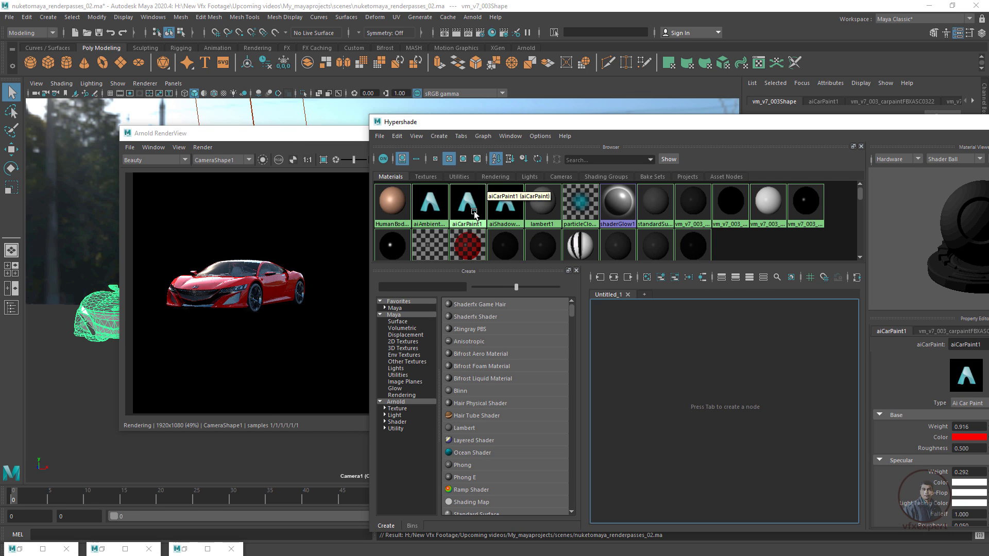
# Graph aiCarPaint1's network with vm_v7_003SG and start a node search for 'aiwr'
pyautogui.click(474, 211)
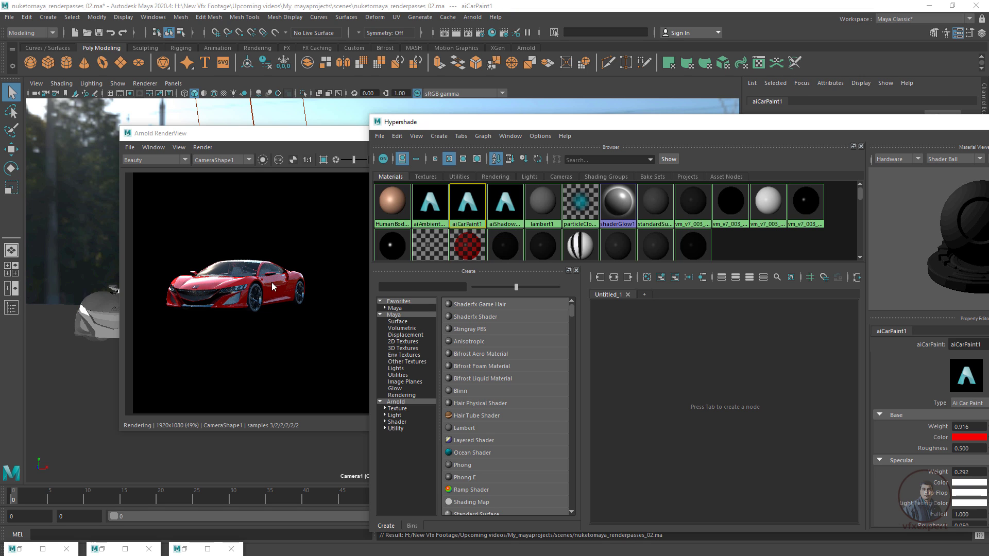
pyautogui.rightClick(469, 208)
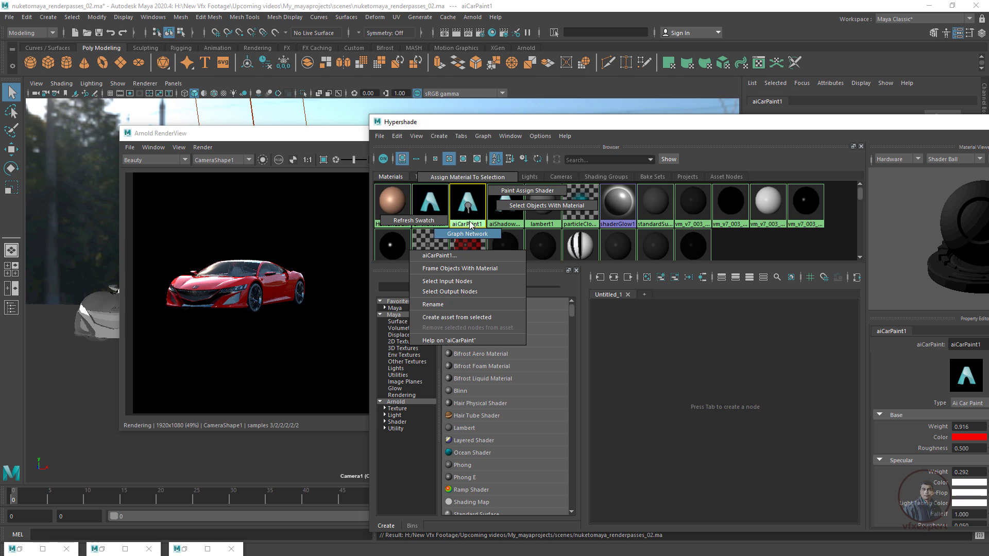
pyautogui.click(468, 235)
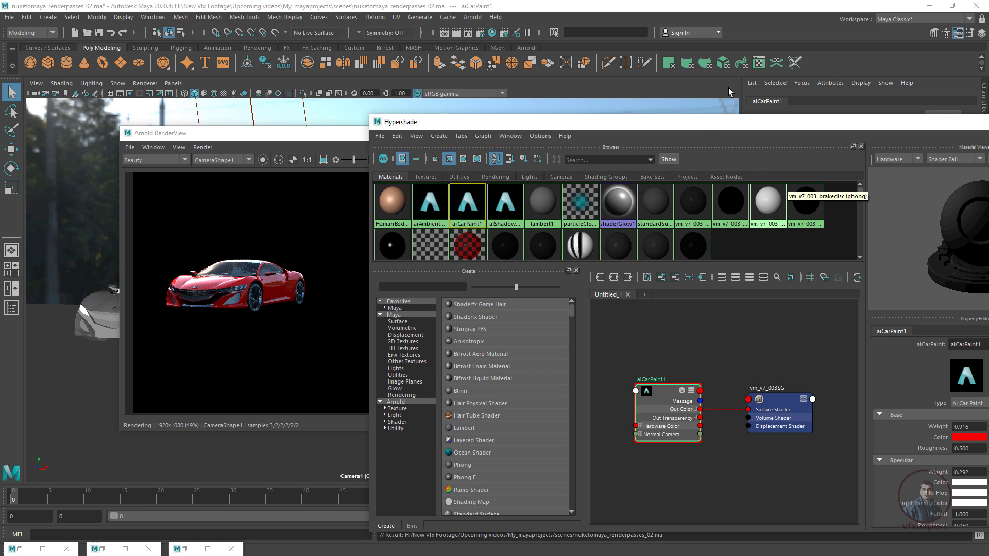
pyautogui.moveTo(700, 127); pyautogui.dragTo(607, 105)
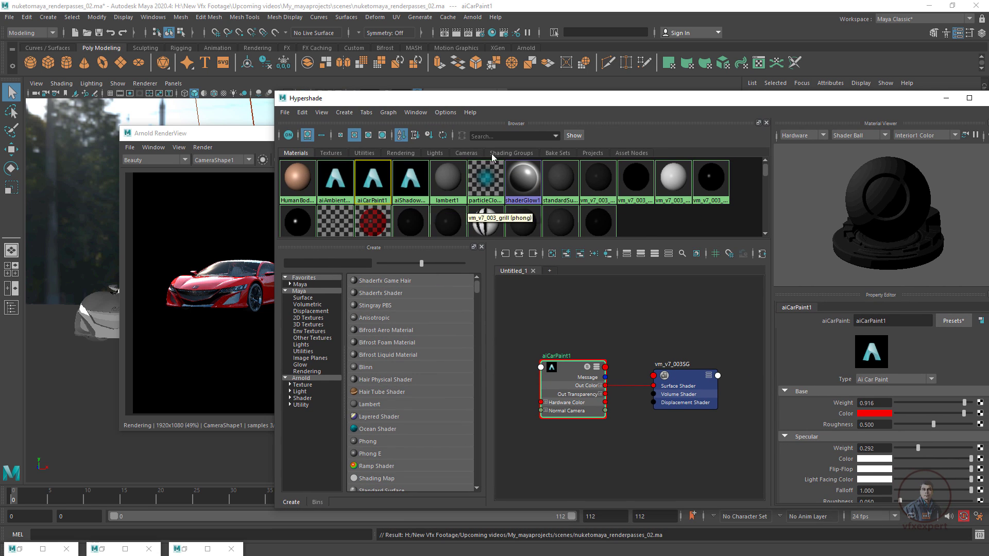
pyautogui.moveTo(472, 104); pyautogui.dragTo(445, 95)
pyautogui.scroll(-2, 612, 419)
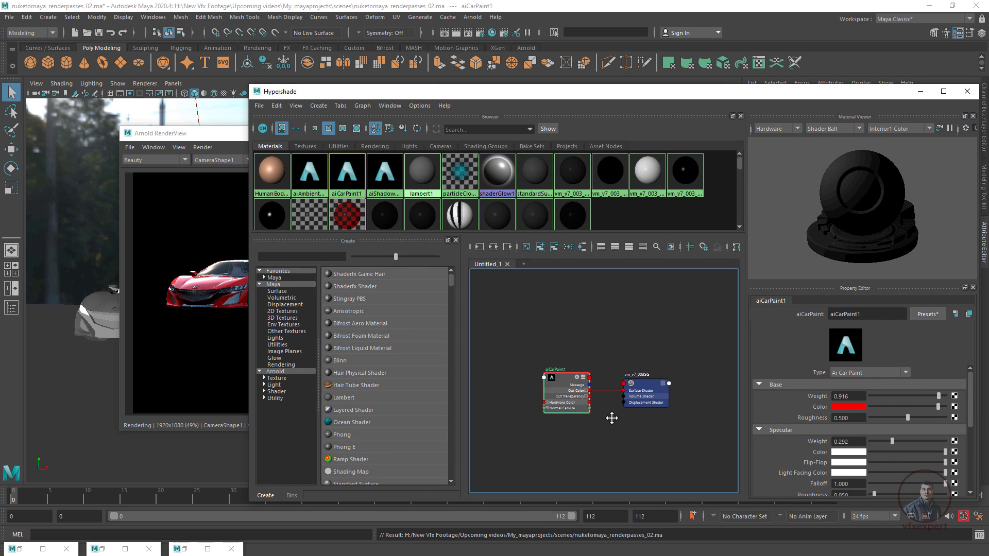
pyautogui.scroll(5, 635, 400)
pyautogui.scroll(-3, 610, 409)
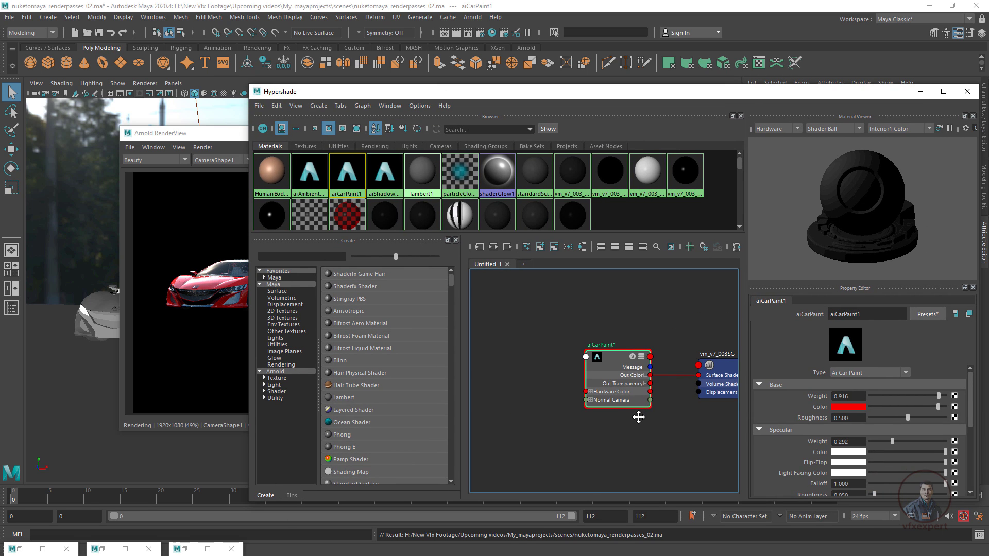
pyautogui.hotkey('ctrl', 'z')
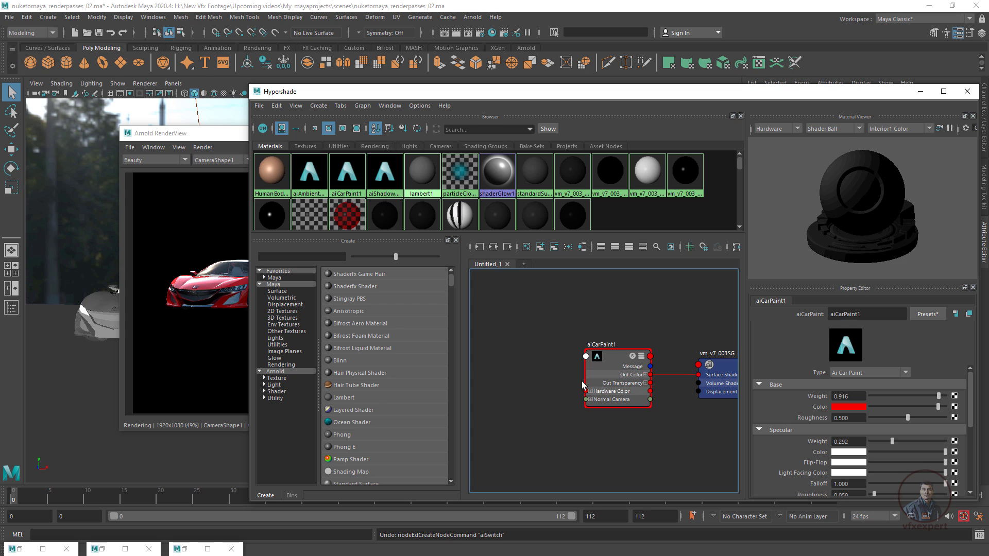
pyautogui.press('Tab')
pyautogui.write('ai')
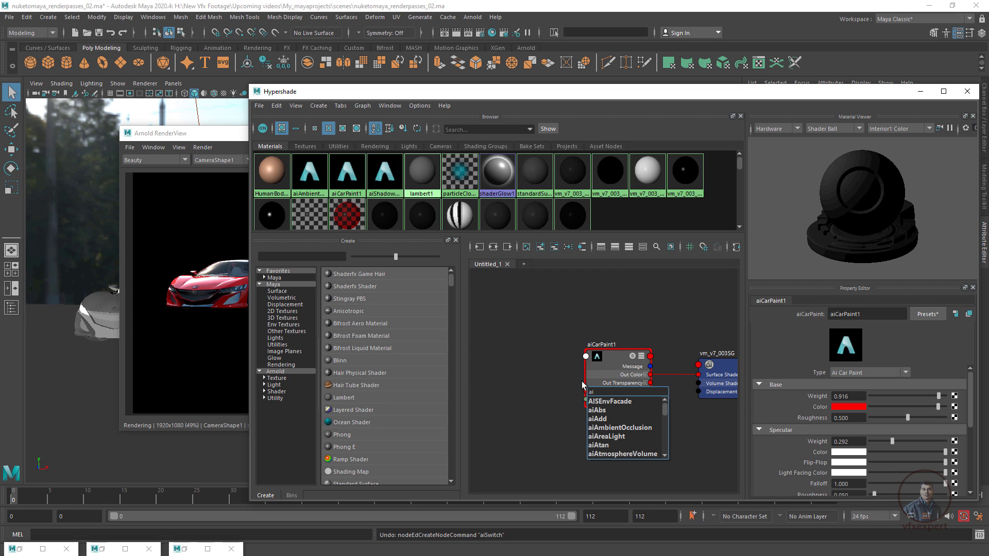
pyautogui.write('wr')
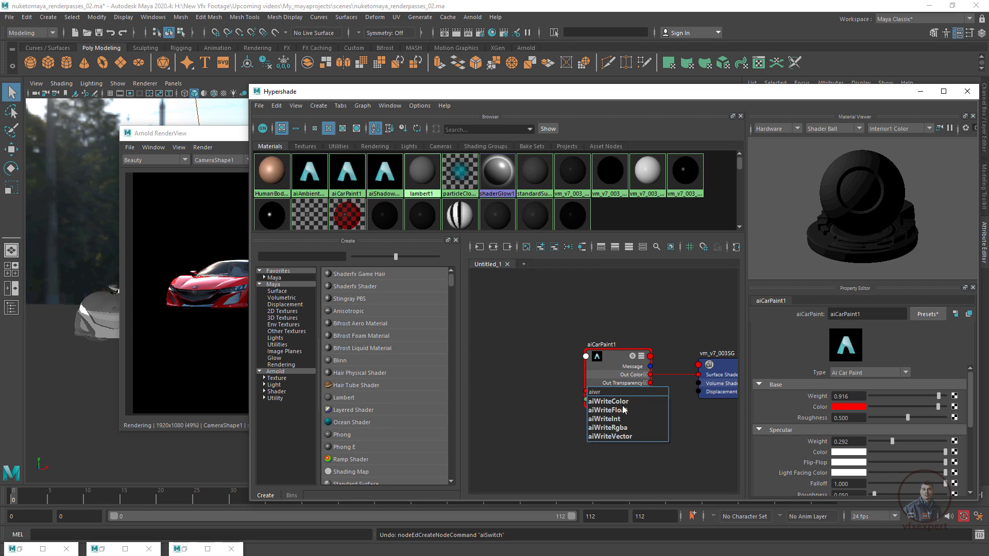
# Create an aiWriteColor1 node and place it clear of aiCarPaint1
pyautogui.click(613, 402)
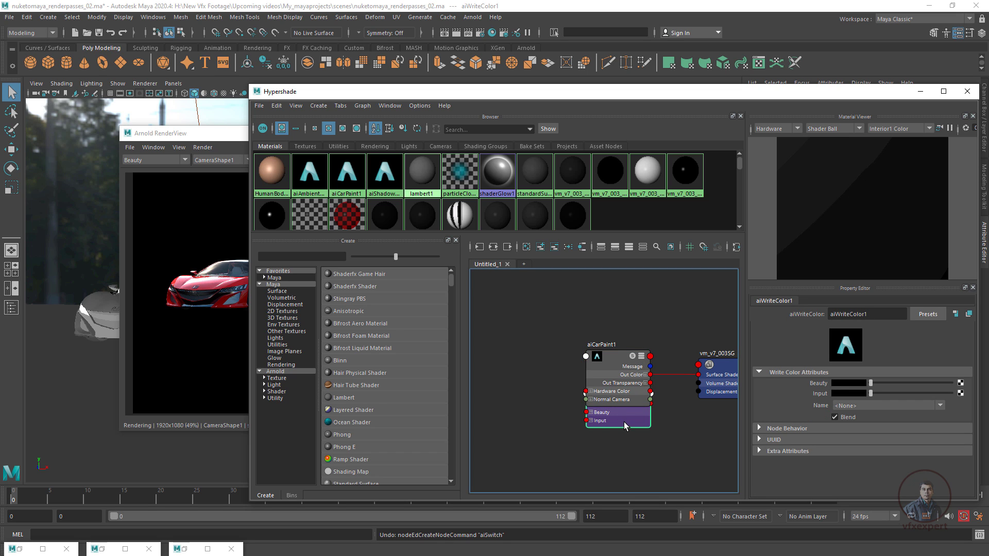
pyautogui.moveTo(615, 397); pyautogui.dragTo(522, 353)
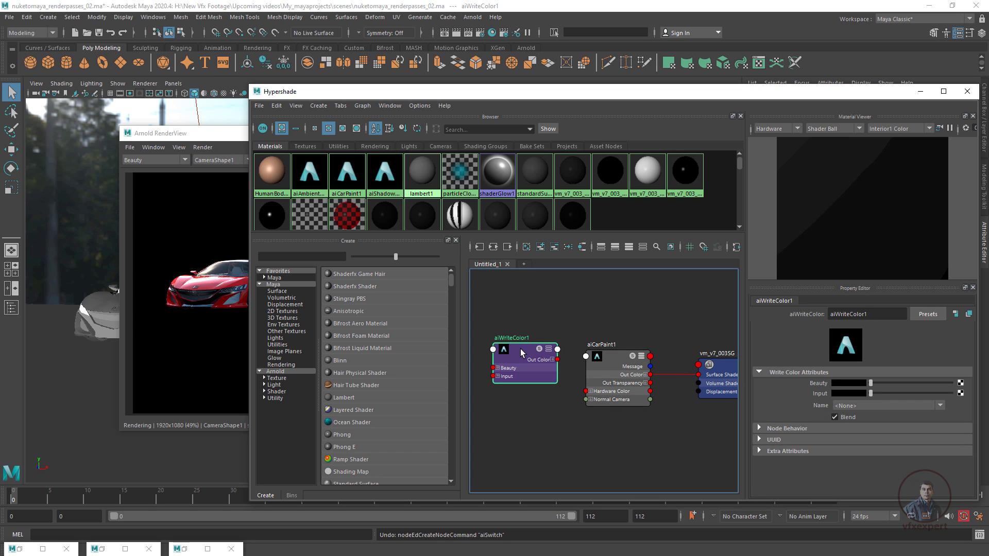
pyautogui.moveTo(609, 97); pyautogui.dragTo(554, 86)
pyautogui.click(558, 349)
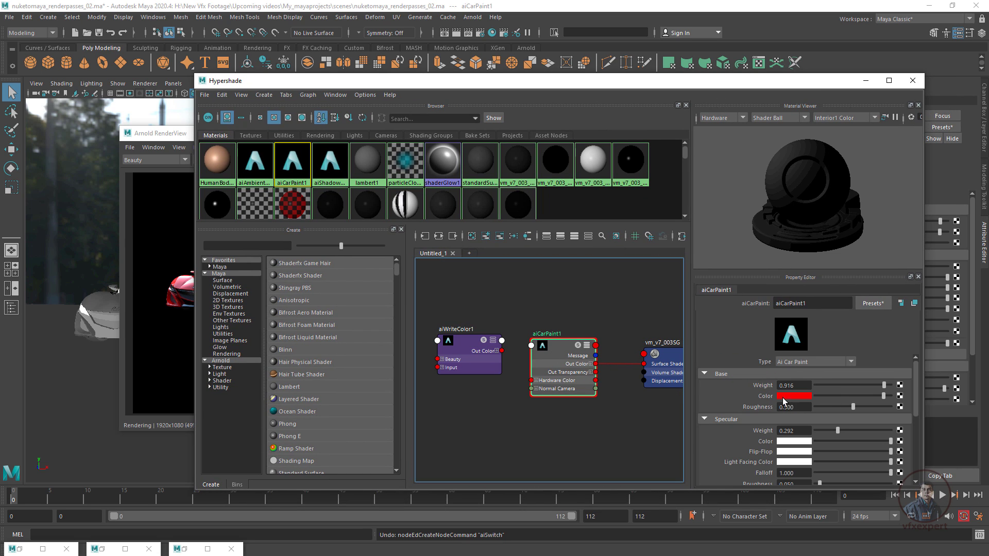
pyautogui.click(463, 345)
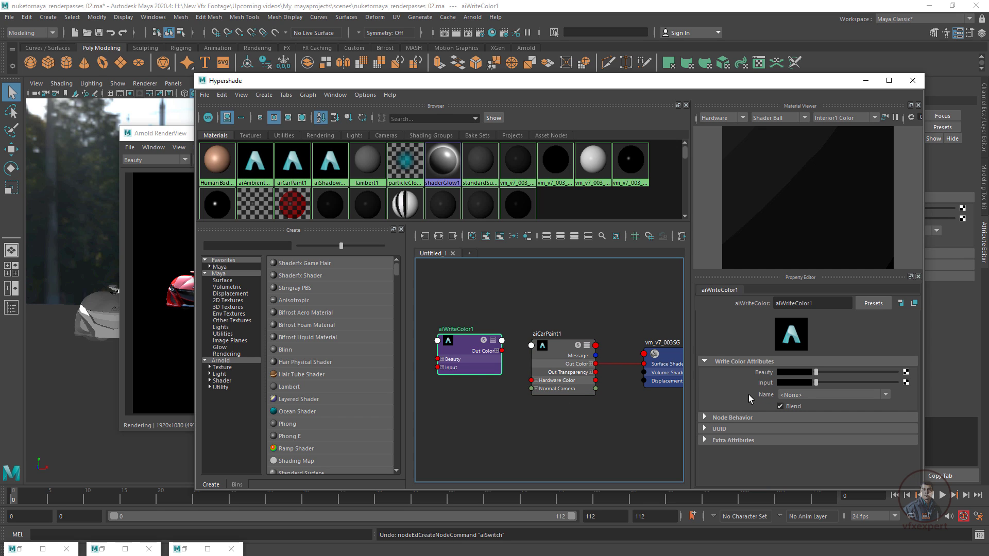
pyautogui.click(555, 357)
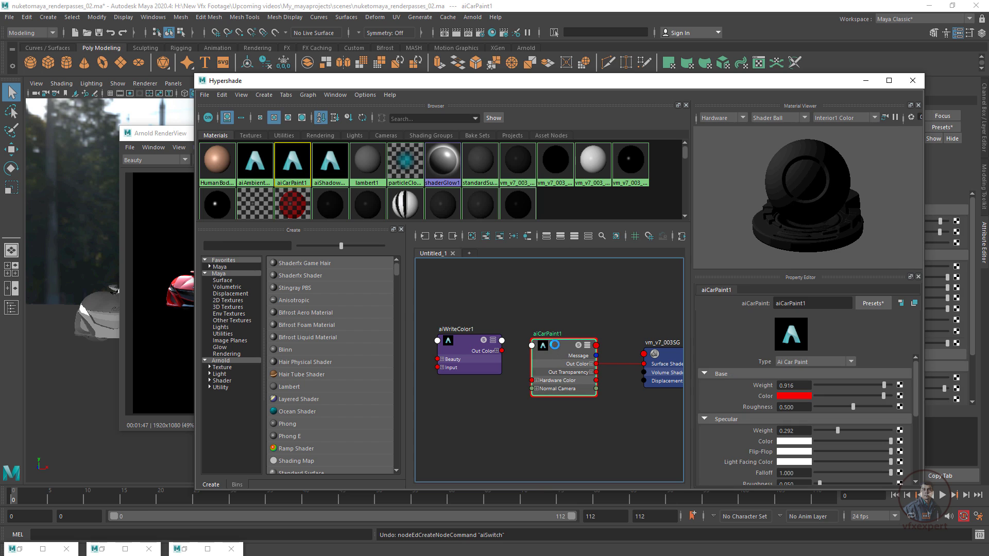
# Set aiWriteColor1's Beauty colour to the car paint red and start a new AOV Car_matteID01
pyautogui.click(797, 402)
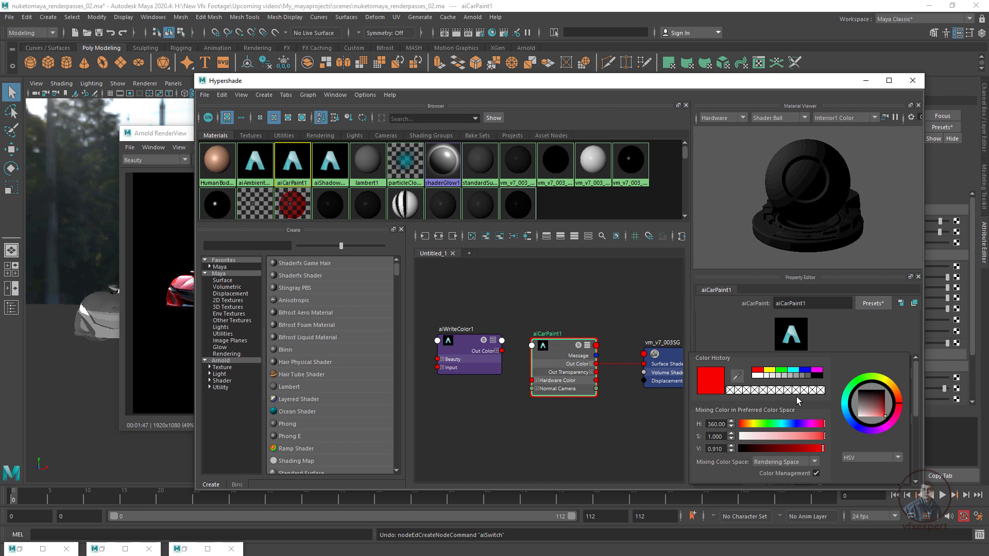
pyautogui.click(738, 379)
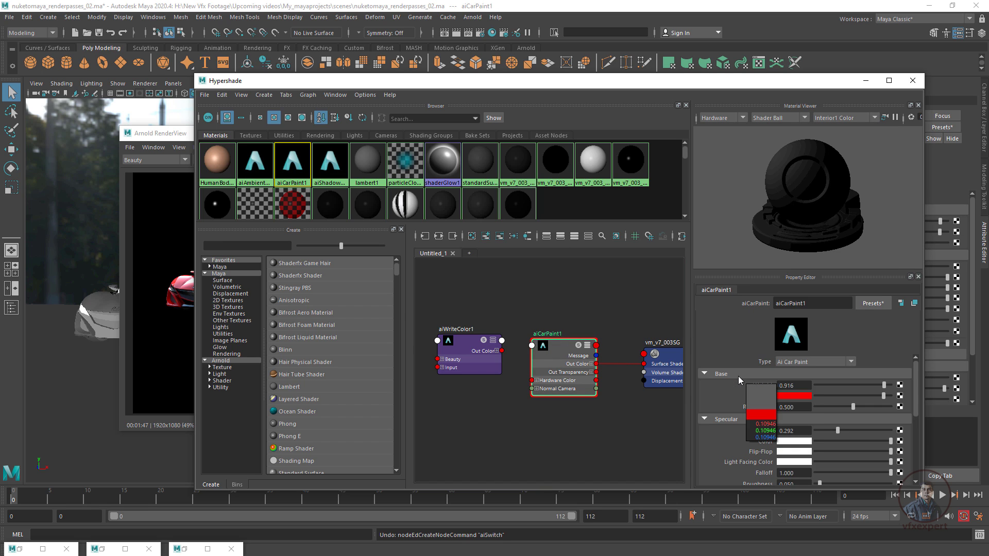
pyautogui.click(794, 401)
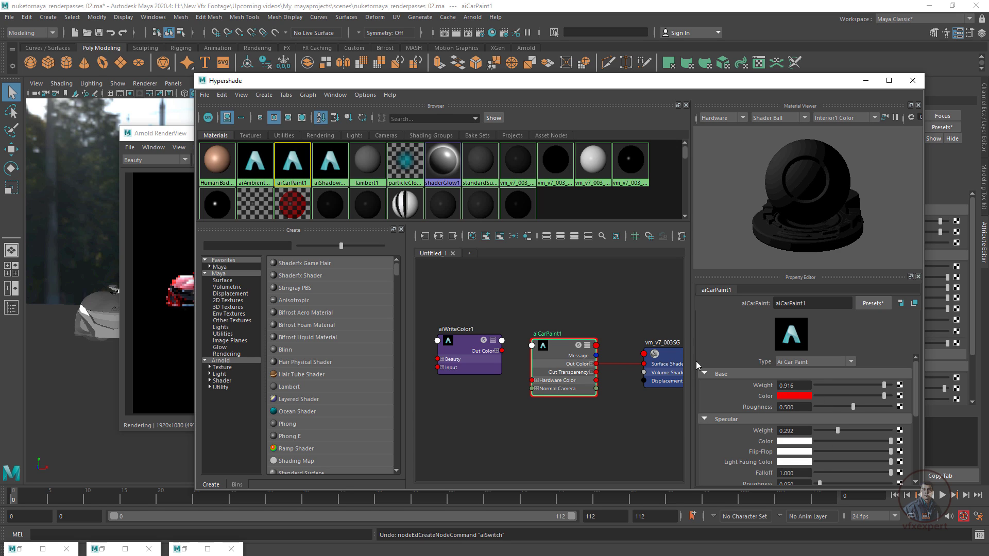
pyautogui.click(462, 340)
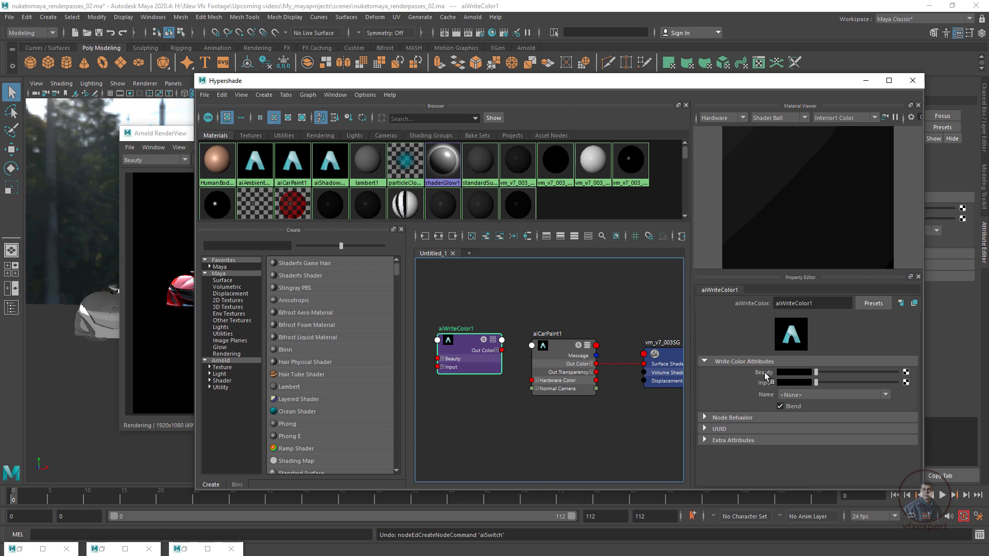
pyautogui.click(803, 371)
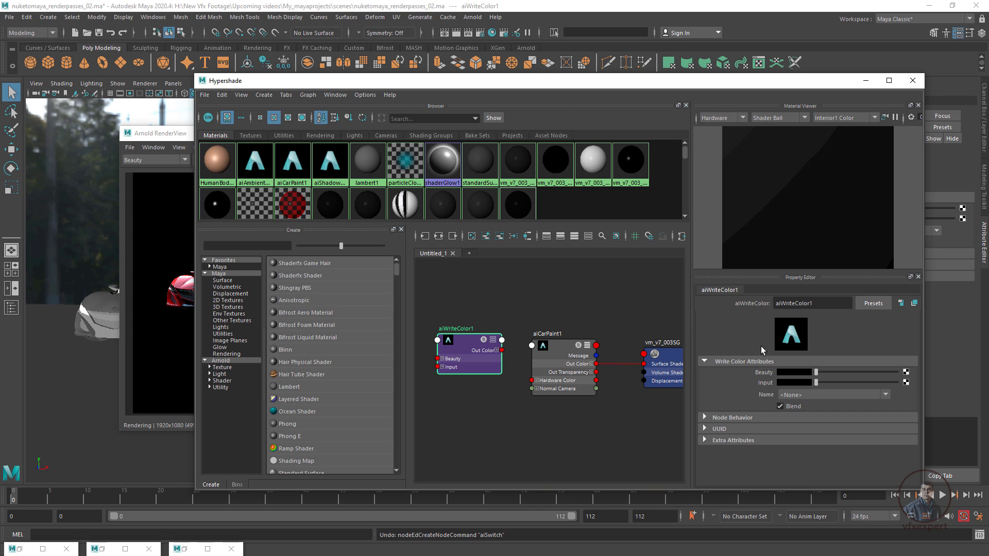
pyautogui.click(803, 377)
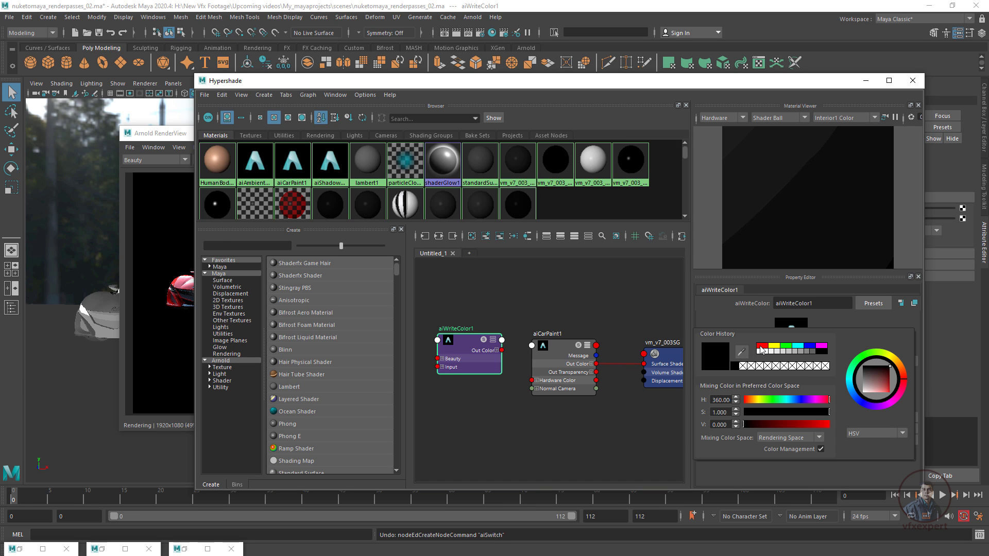
pyautogui.click(763, 348)
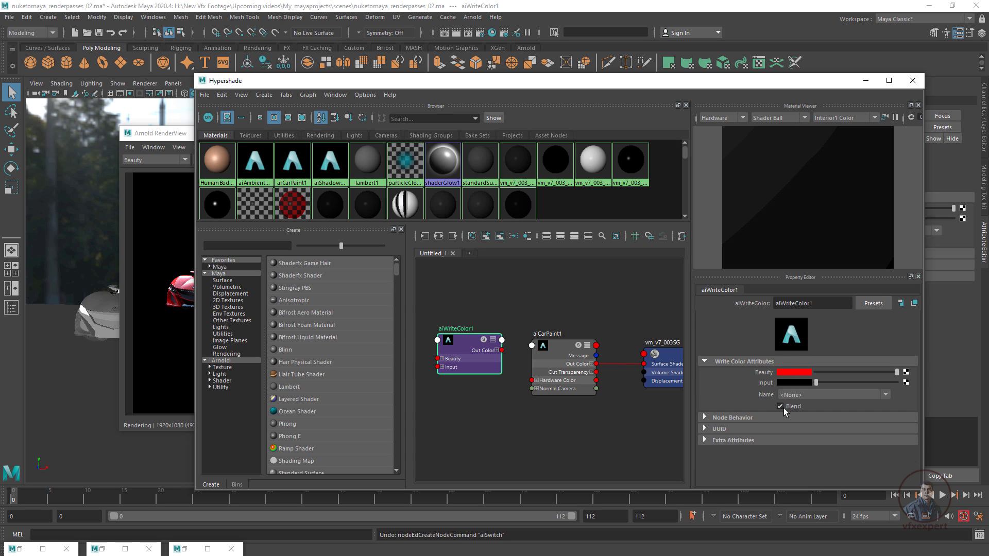
pyautogui.click(803, 394)
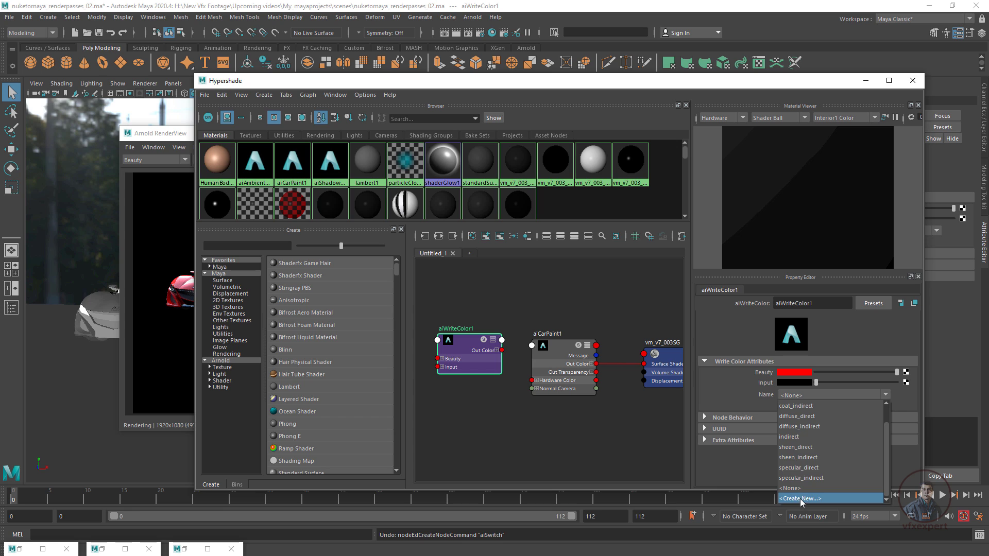
pyautogui.click(799, 498)
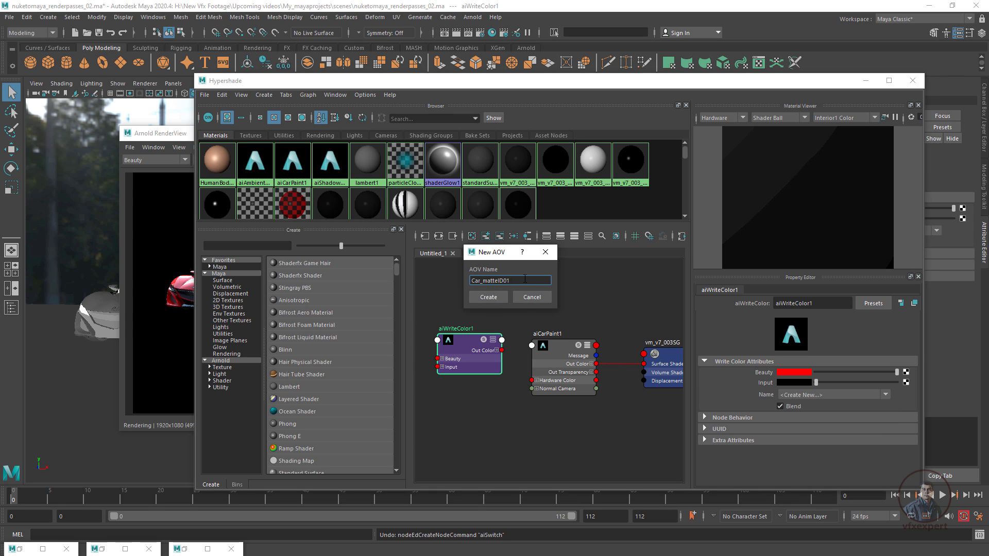
# Create the Car_matteID01 AOV and bring the full Hypershade window on screen
pyautogui.click(499, 298)
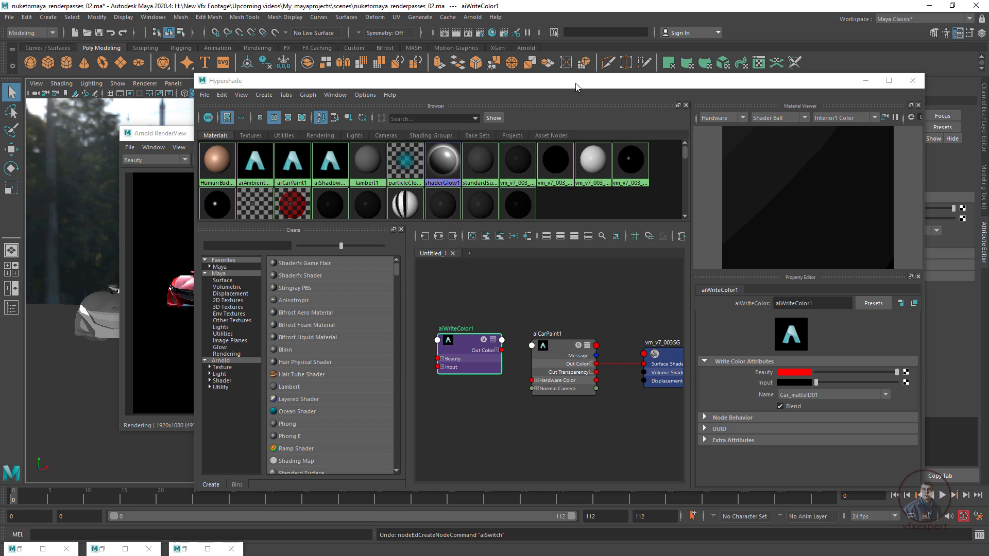
pyautogui.moveTo(576, 87); pyautogui.dragTo(672, 110)
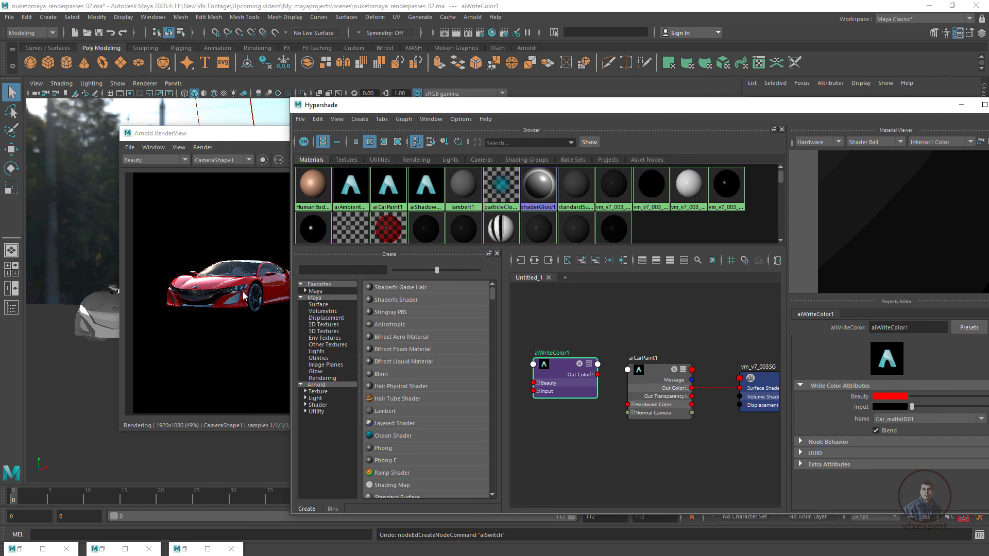
pyautogui.scroll(2, 259, 306)
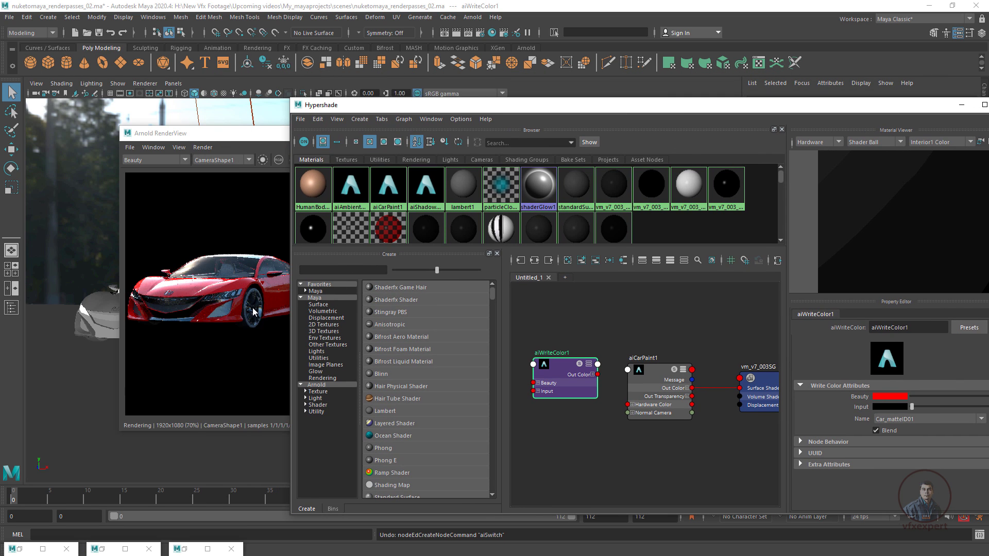
pyautogui.moveTo(761, 113); pyautogui.dragTo(642, 99)
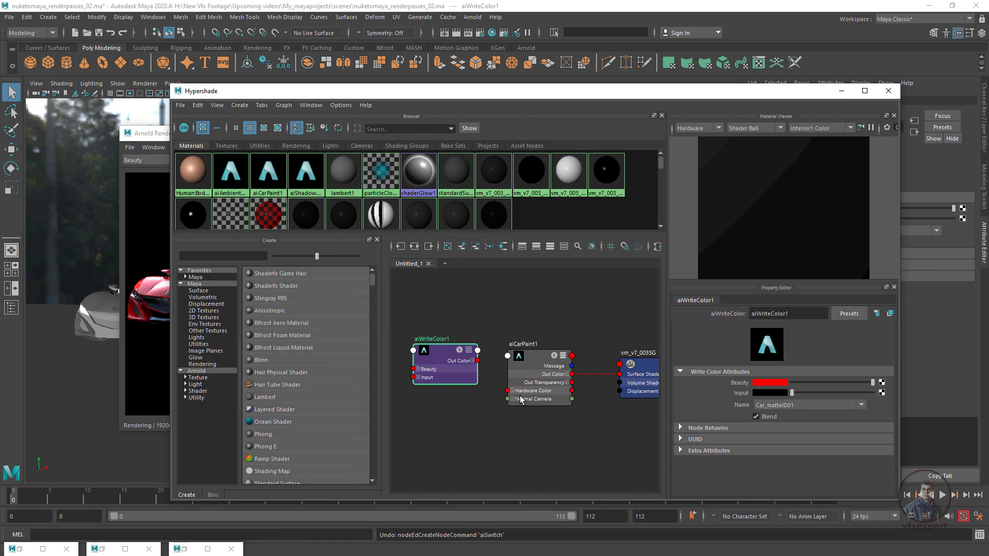
pyautogui.scroll(2, 462, 394)
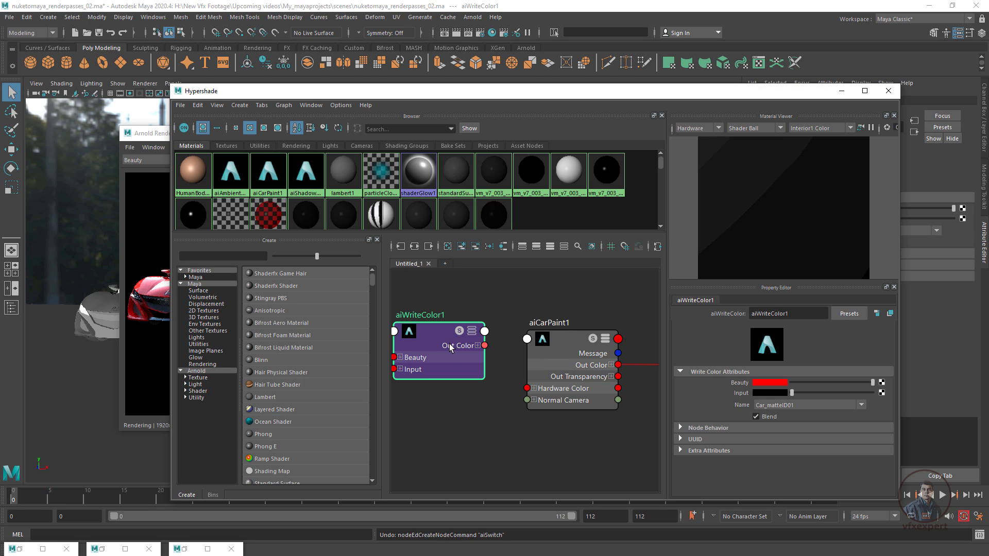
# Connect aiWriteColor1's Out Color to aiCarPaint1's Base Color and recentre the graph
pyautogui.moveTo(485, 345); pyautogui.dragTo(526, 339)
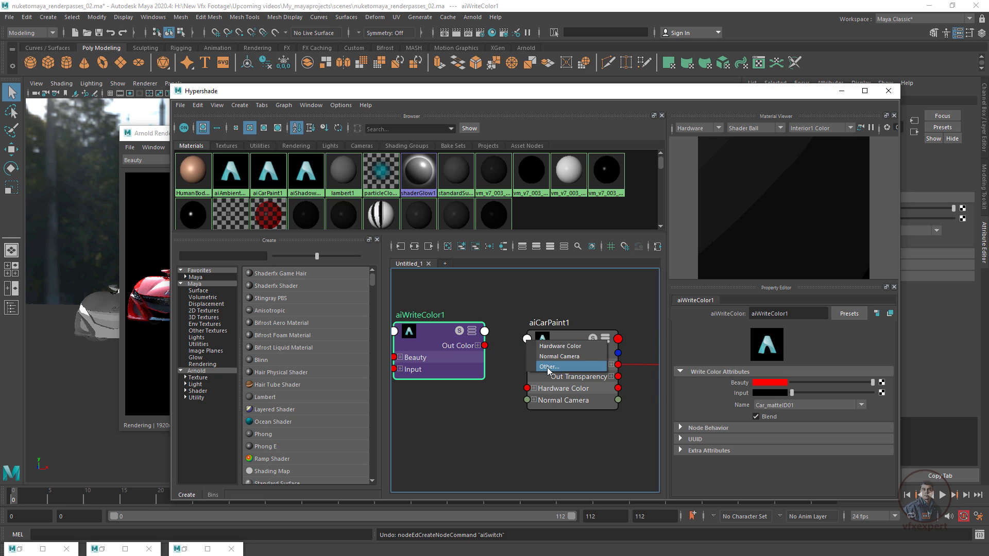
pyautogui.click(548, 366)
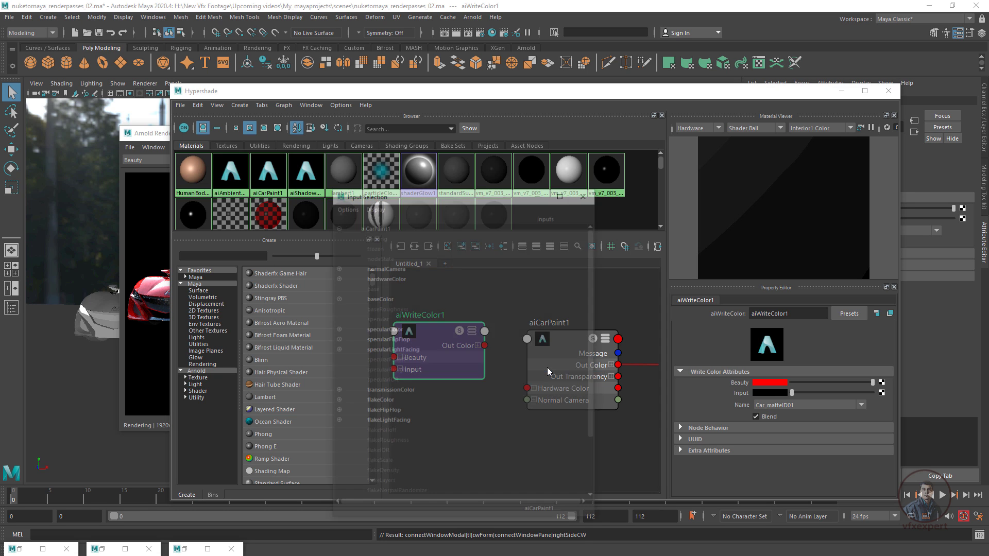
pyautogui.click(378, 298)
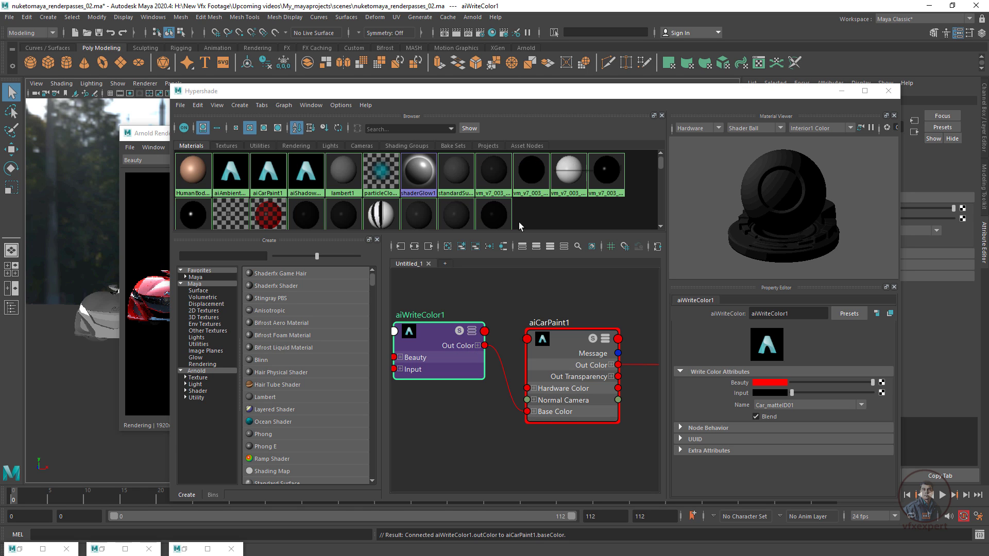
pyautogui.scroll(-2, 521, 359)
pyautogui.press('f')
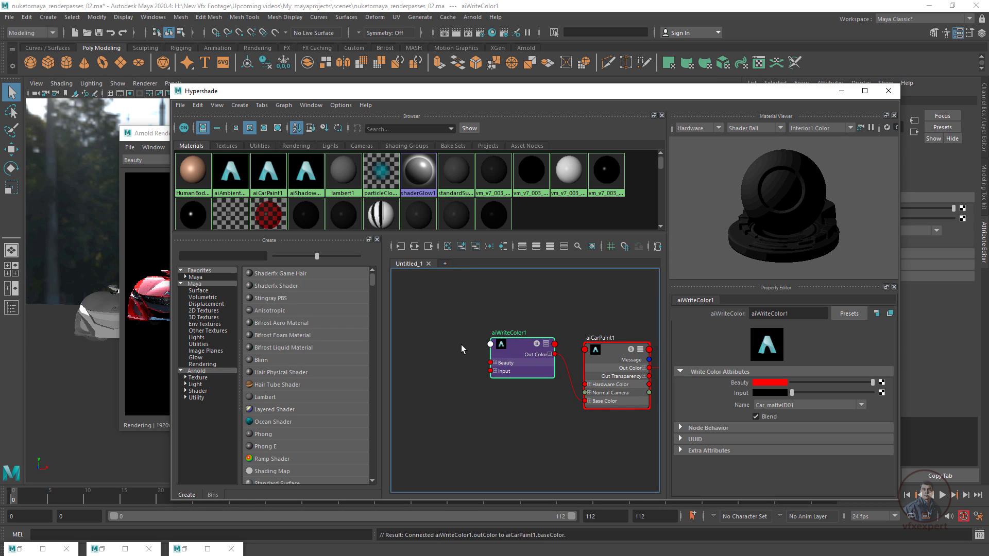
pyautogui.press('Tab')
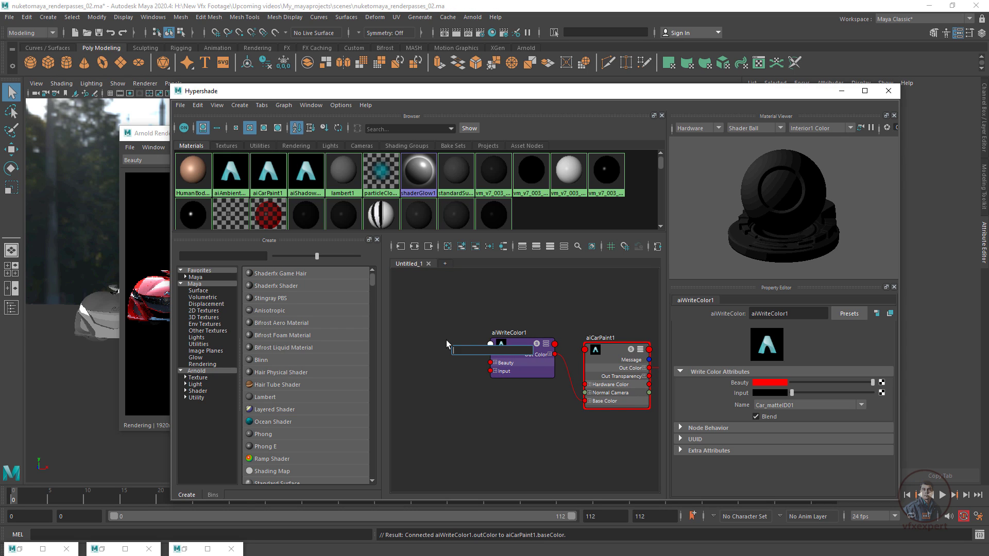
# Create an aiUtility node, delete its aiUtility1SG, and plug it into aiWriteColor1's Input
pyautogui.write('ai')
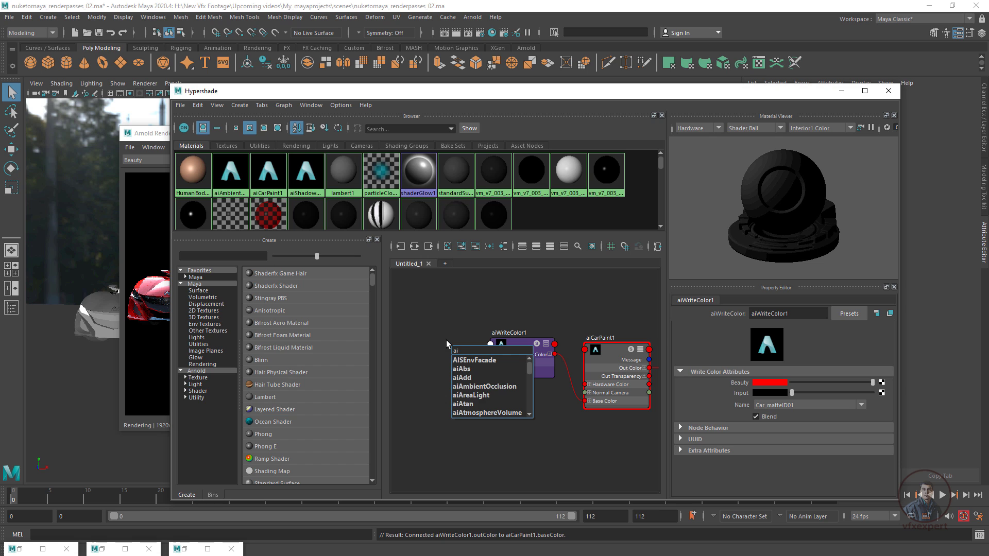
pyautogui.write('utility')
pyautogui.click(466, 360)
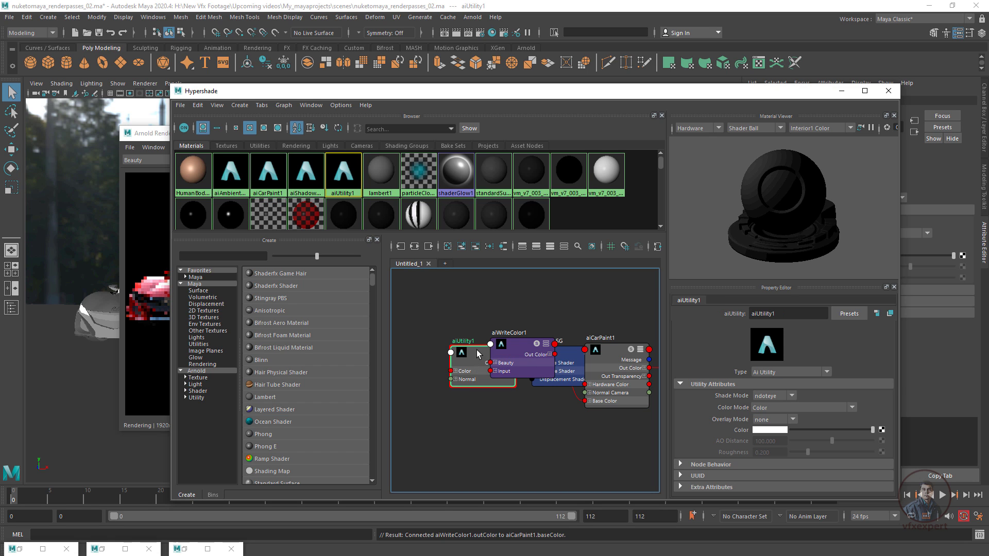
pyautogui.moveTo(478, 354); pyautogui.dragTo(447, 413)
pyautogui.moveTo(570, 356); pyautogui.dragTo(541, 427)
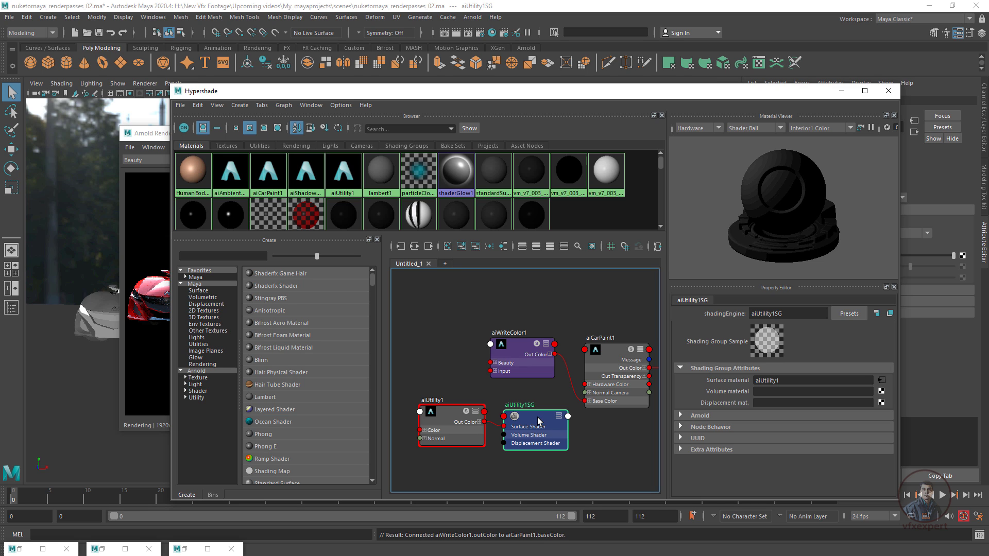
pyautogui.press('Delete')
pyautogui.moveTo(446, 410); pyautogui.dragTo(425, 347)
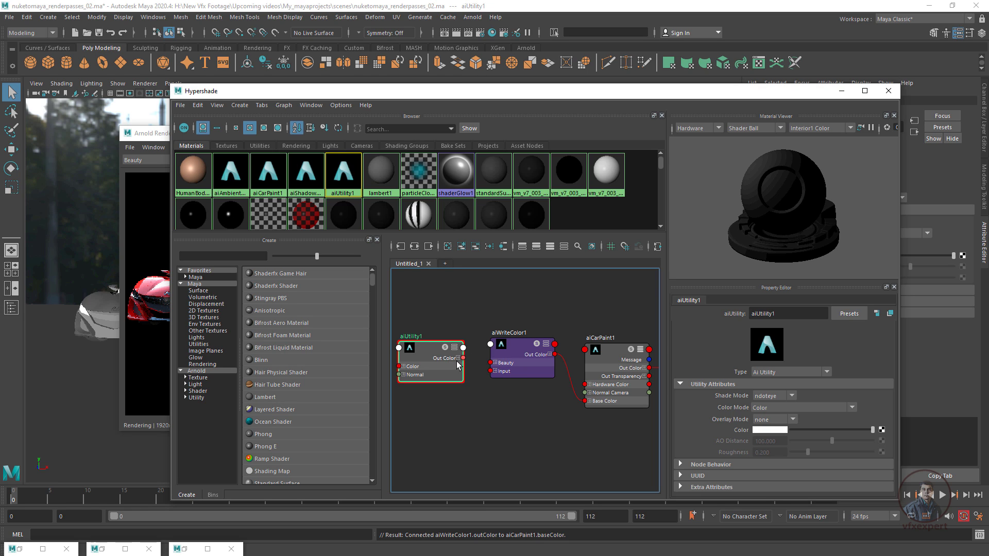
pyautogui.moveTo(463, 358); pyautogui.dragTo(490, 372)
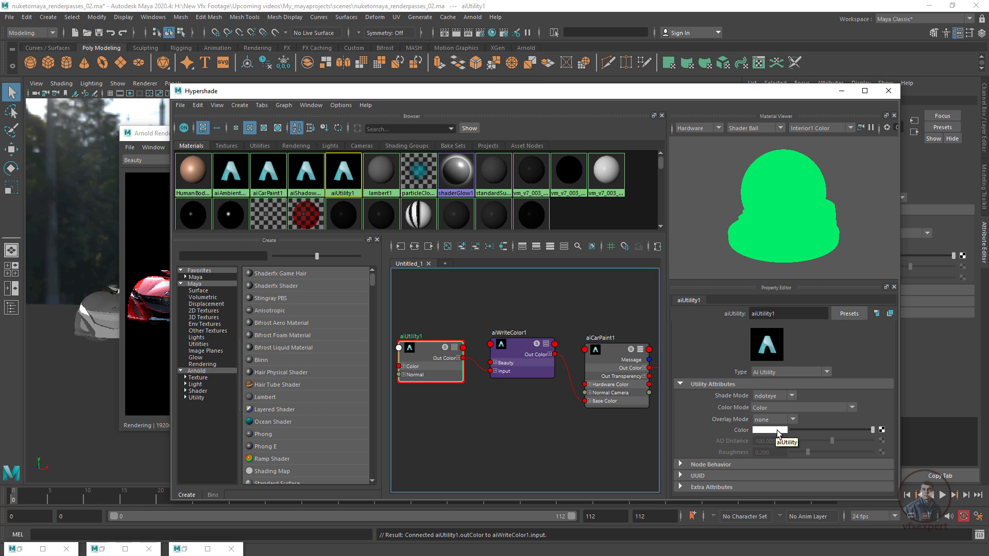
# Set aiUtility1's Color to red and its Shade Mode to flat
pyautogui.click(777, 431)
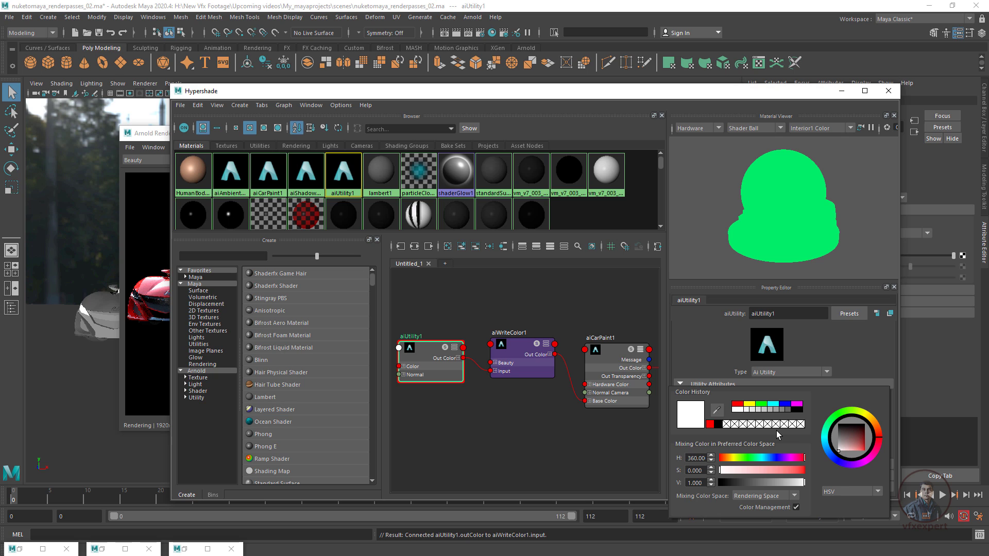
pyautogui.click(738, 405)
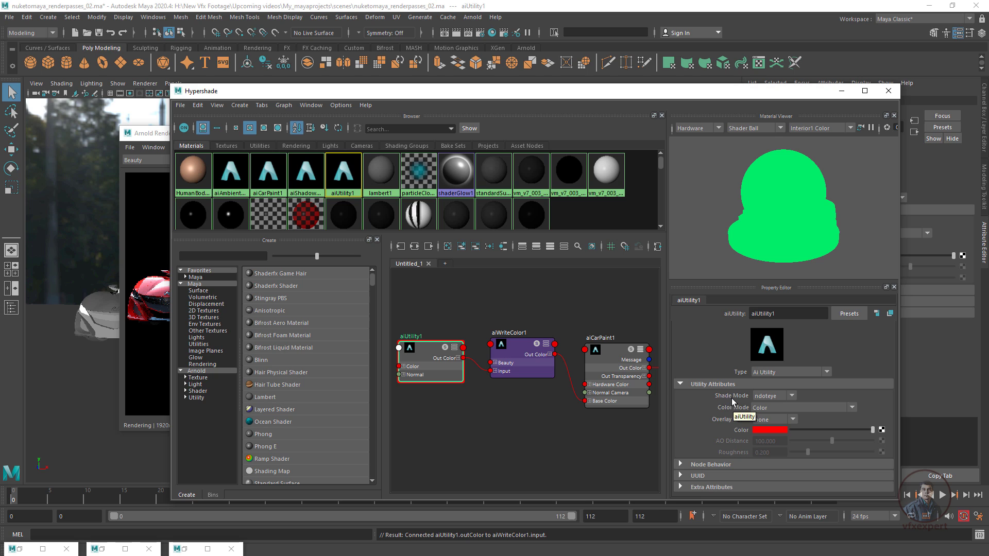
pyautogui.click(777, 397)
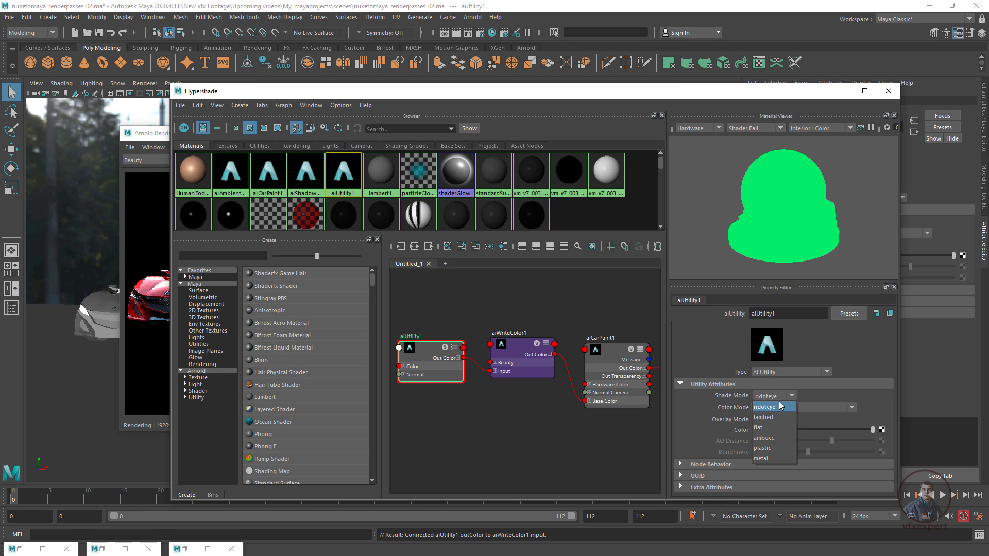
pyautogui.click(759, 428)
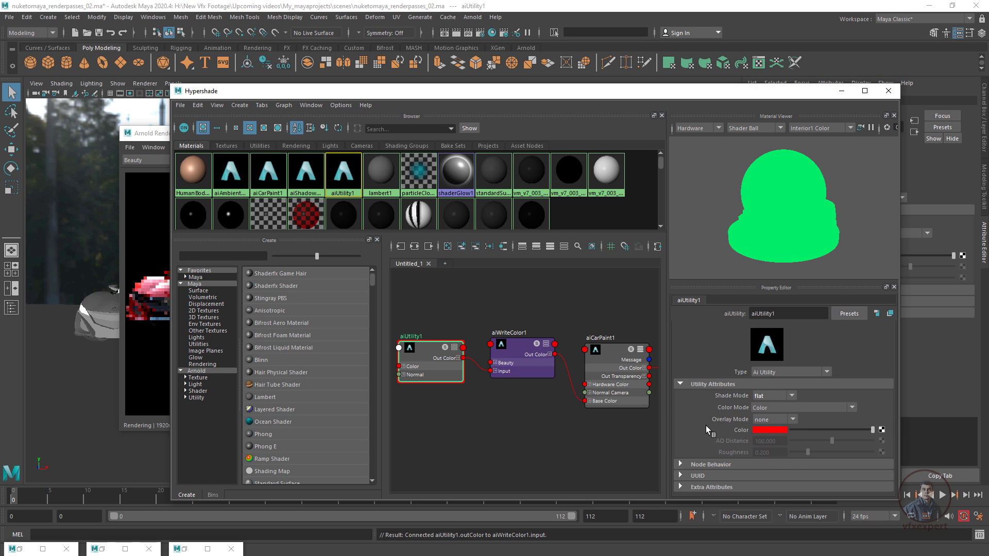
# Bring the render view forward and list its available render passes
pyautogui.moveTo(391, 91); pyautogui.dragTo(547, 118)
pyautogui.click(283, 138)
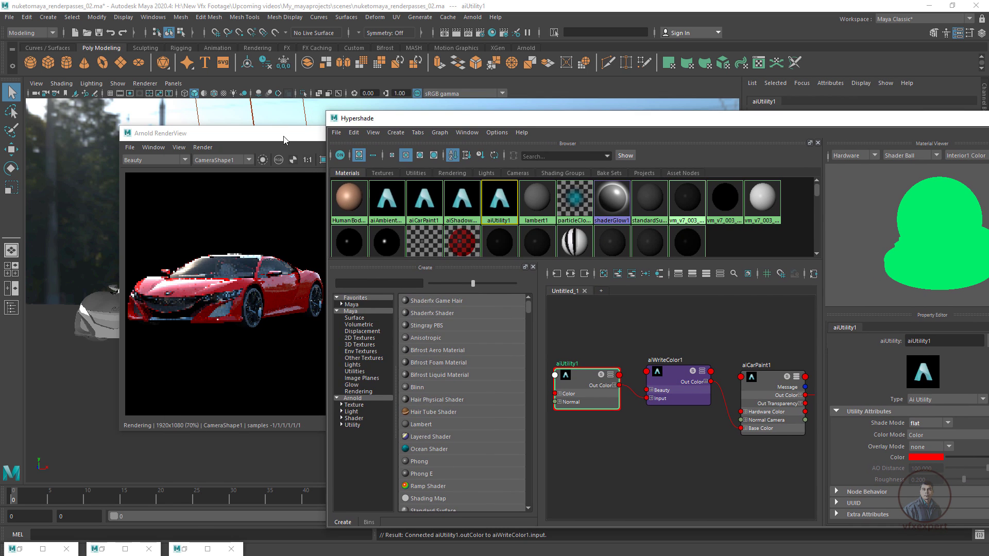
pyautogui.moveTo(288, 140); pyautogui.dragTo(283, 140)
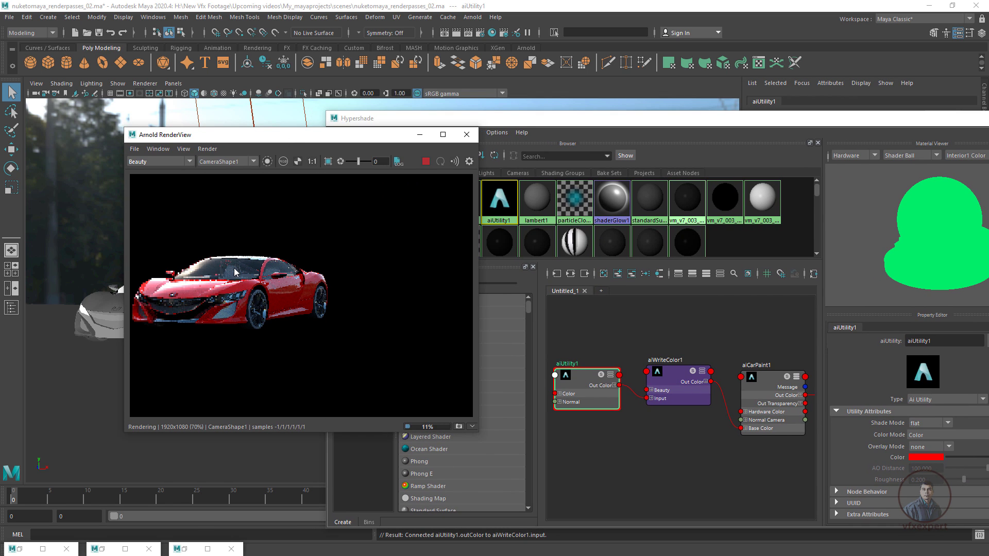
pyautogui.click(190, 161)
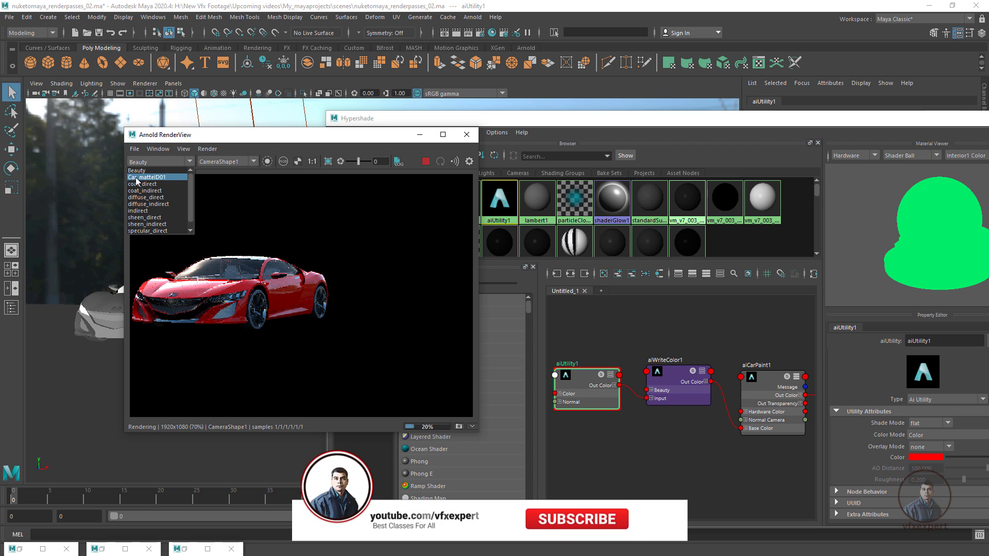
# Display the Car_matteID01 pass in RGB, showing the car as a red matte on black
pyautogui.click(165, 178)
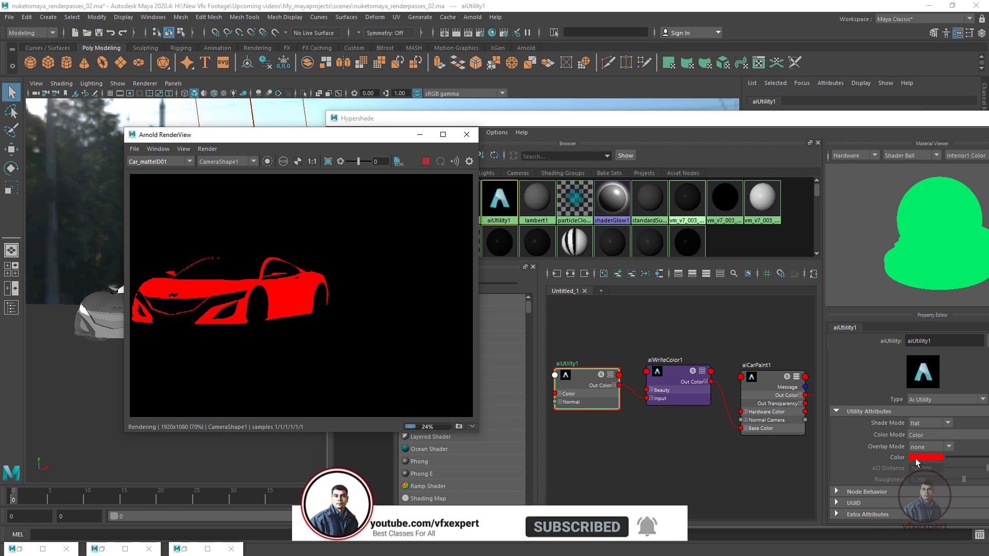
pyautogui.click(291, 304)
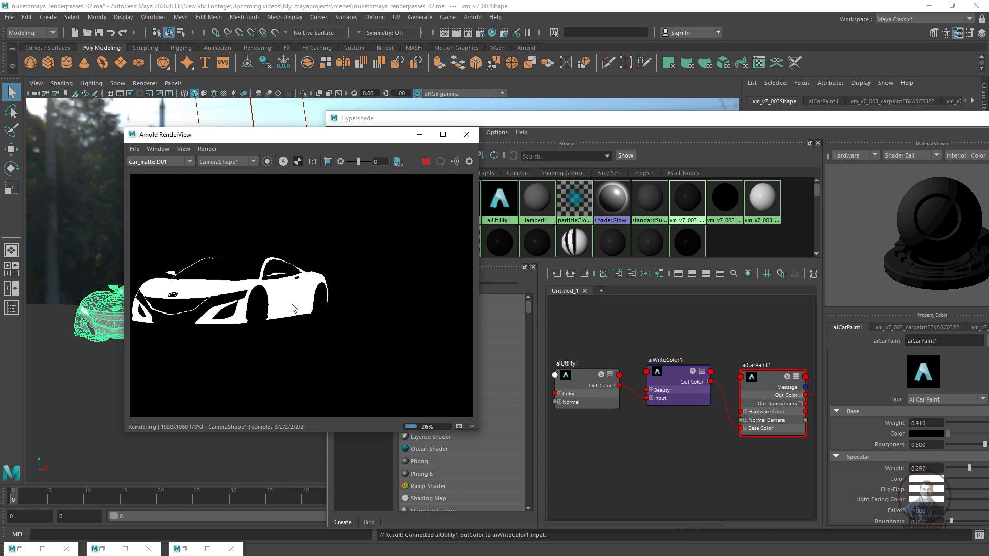
pyautogui.press('a')
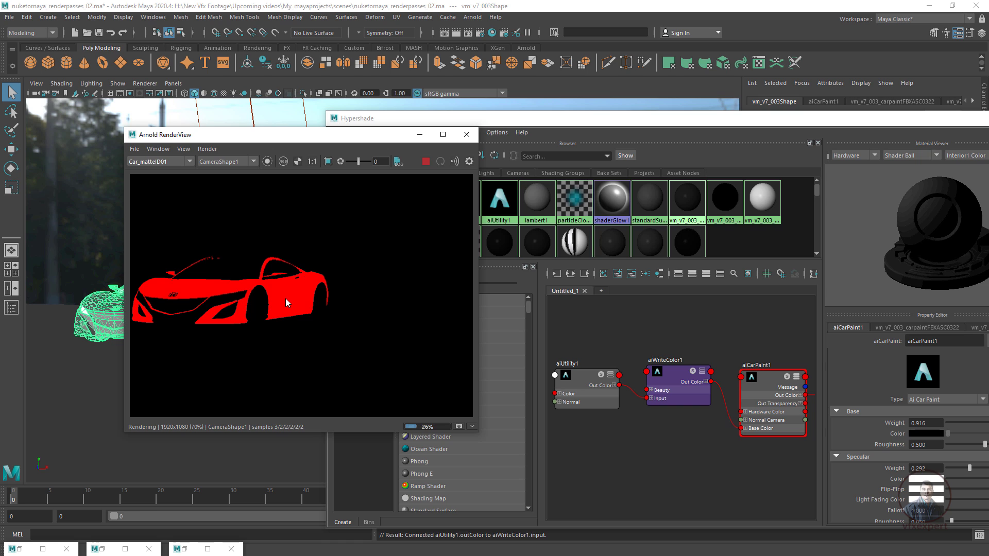
pyautogui.click(587, 399)
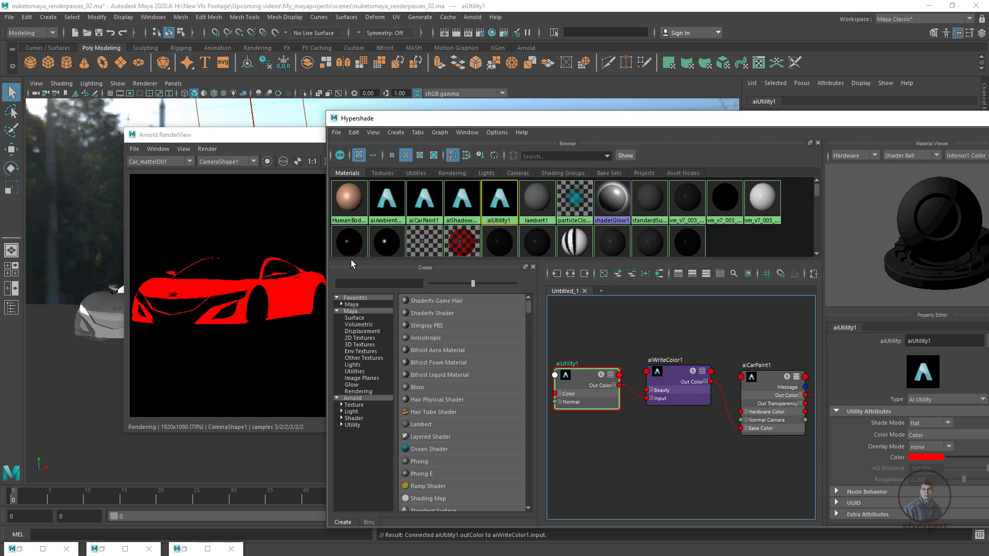
# Minimize the Hypershade, set the RenderView back to Beauty, and restore the Outliner
pyautogui.moveTo(805, 122); pyautogui.dragTo(548, 172)
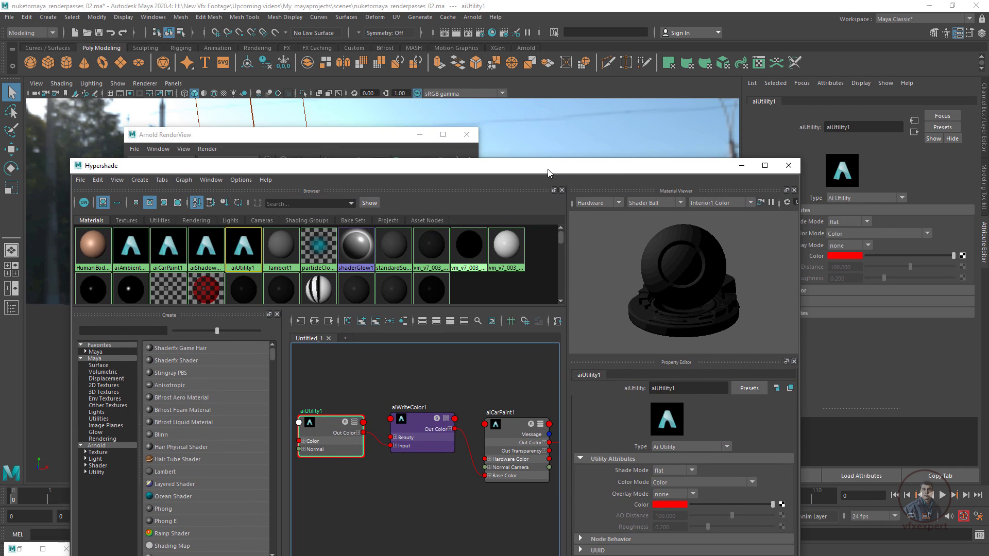
pyautogui.click(788, 165)
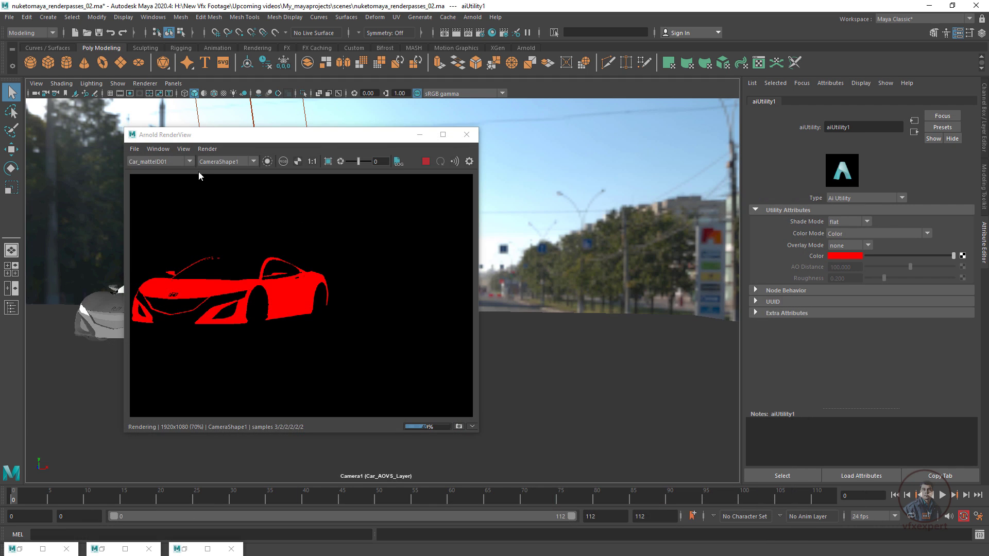
pyautogui.click(189, 162)
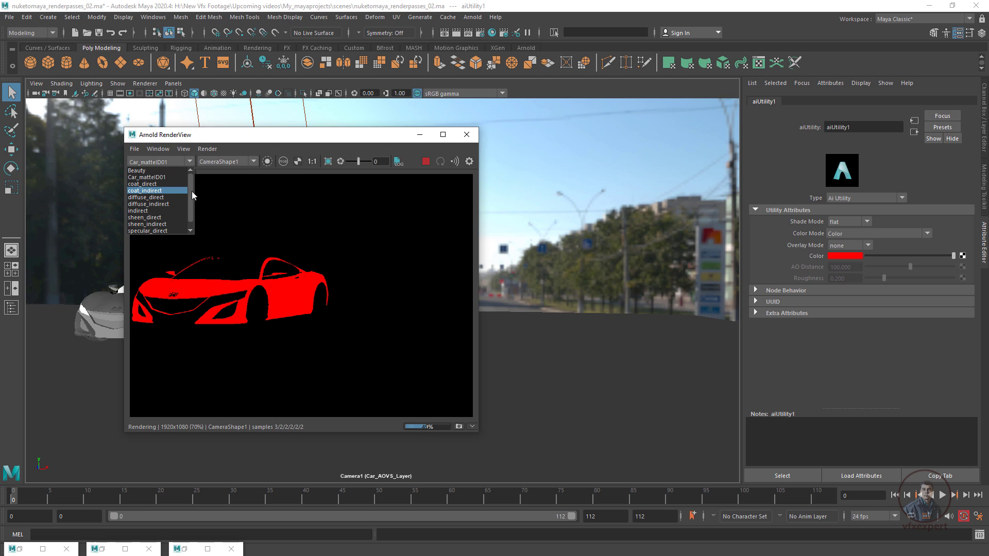
pyautogui.click(138, 170)
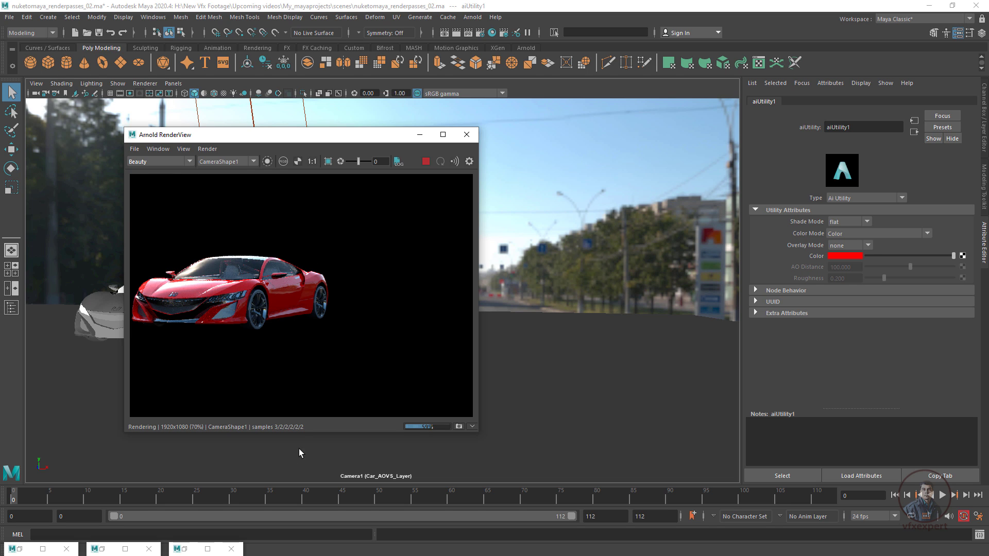
pyautogui.click(102, 549)
pyautogui.click(102, 549)
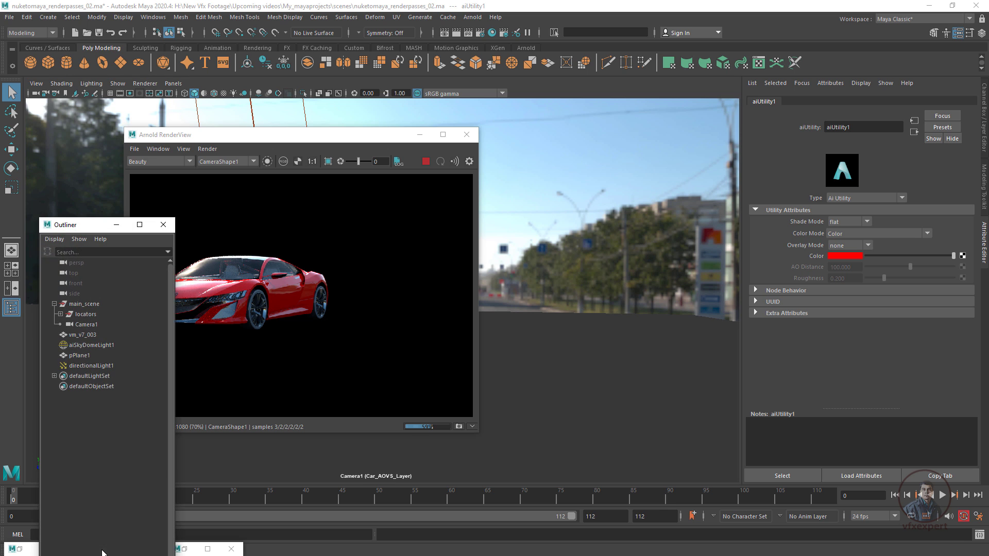
# Restore Render Settings, select Car_matteID01 in Active AOVs, and go to Arnold Renderer sampling
pyautogui.click(117, 224)
pyautogui.click(20, 549)
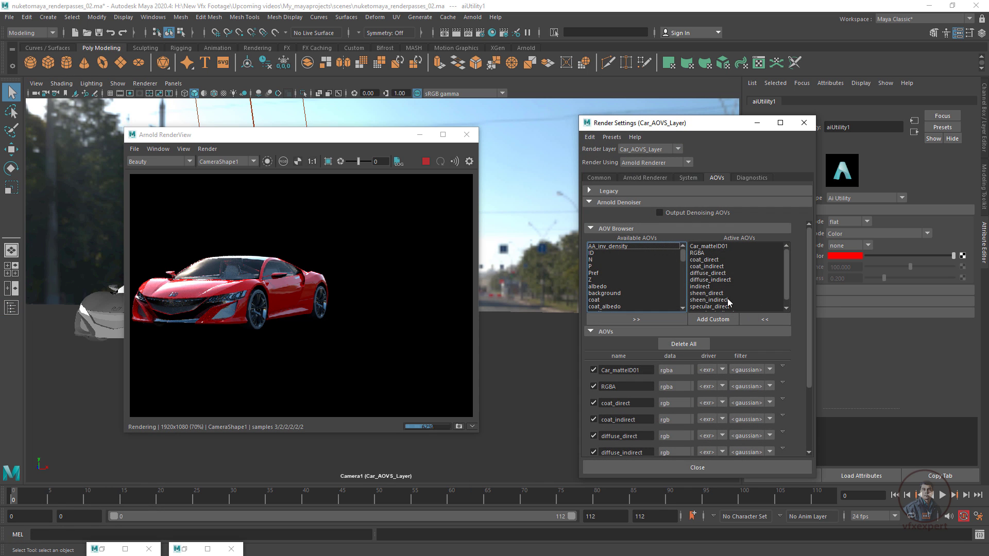
pyautogui.click(708, 246)
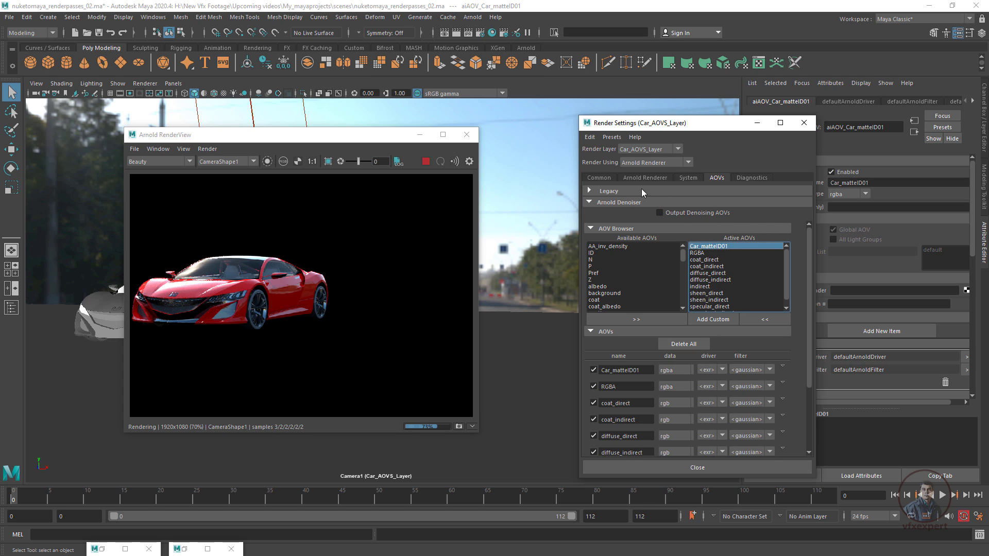
pyautogui.click(648, 177)
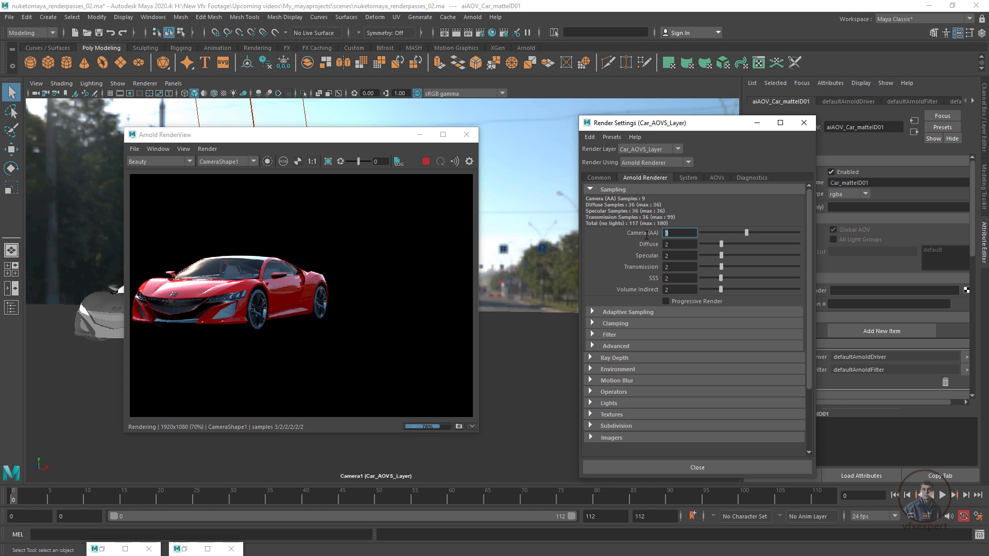
# Set Camera (AA) samples to 4 and Diffuse, Specular, Transmission and SSS samples to 3
pyautogui.write('4')
pyautogui.press('Tab')
pyautogui.write('3')
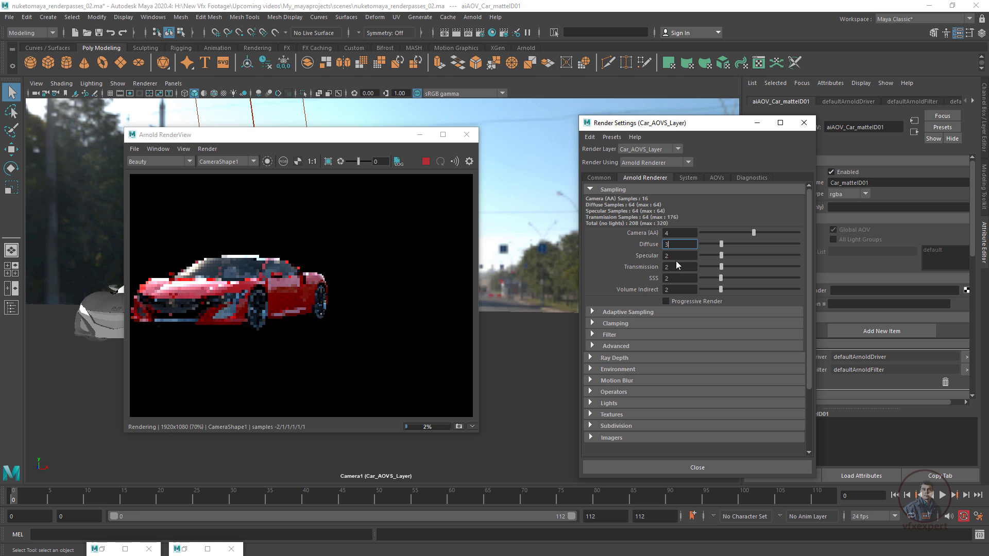
pyautogui.press('Tab')
pyautogui.write('3')
pyautogui.press('Tab')
pyautogui.write('3')
pyautogui.press('Tab')
pyautogui.write('3')
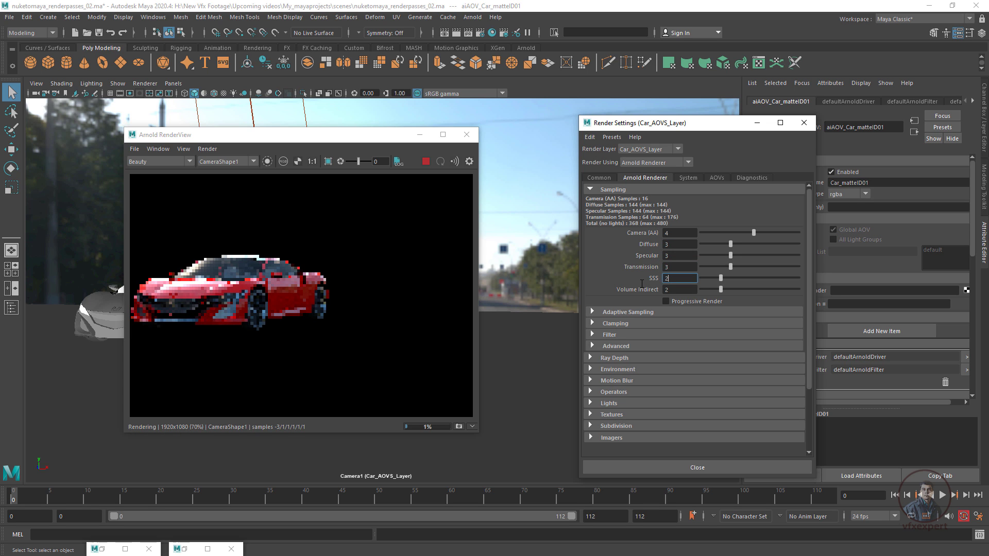
pyautogui.click(601, 178)
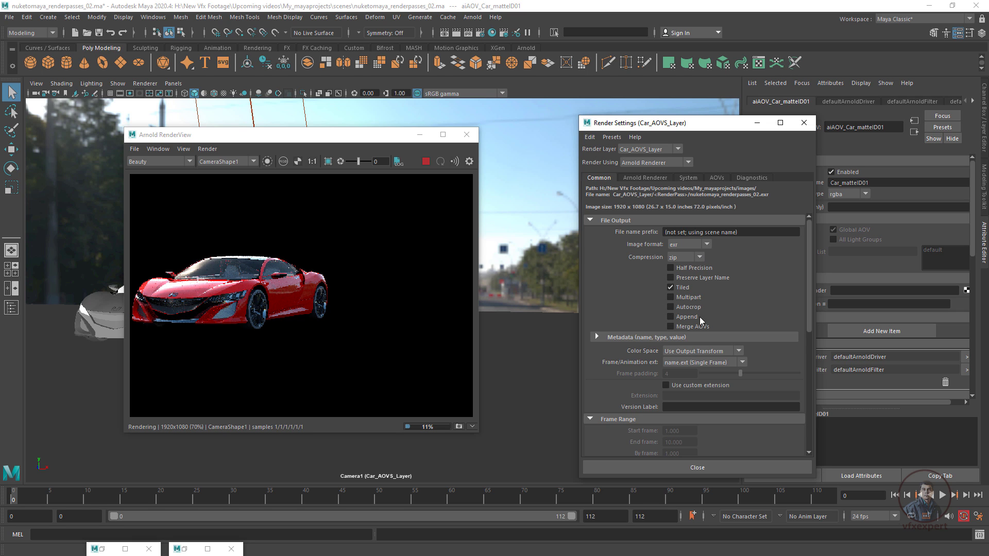
# Enable Merge AOVs and set Frame/Animation ext to name.#.ext
pyautogui.scroll(-2, 725, 309)
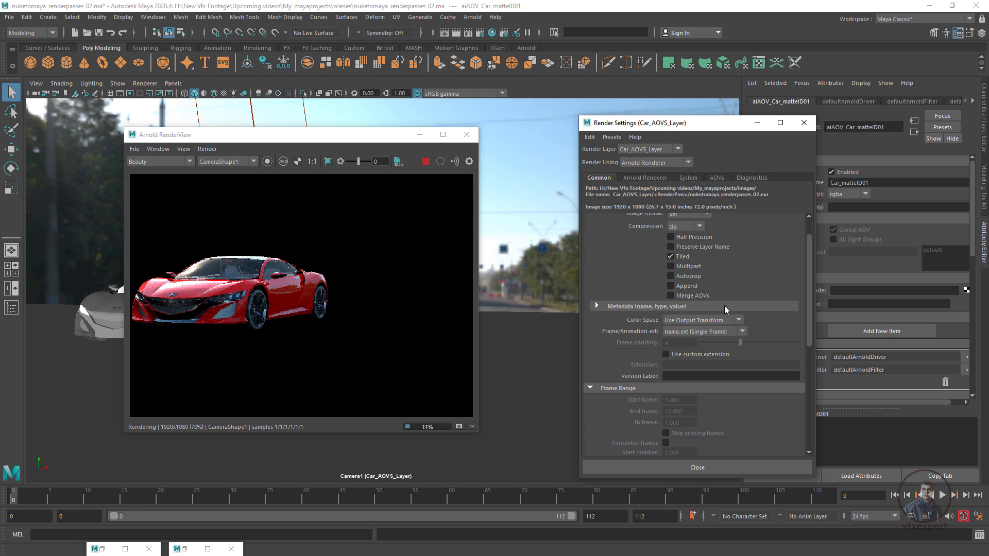
pyautogui.click(672, 295)
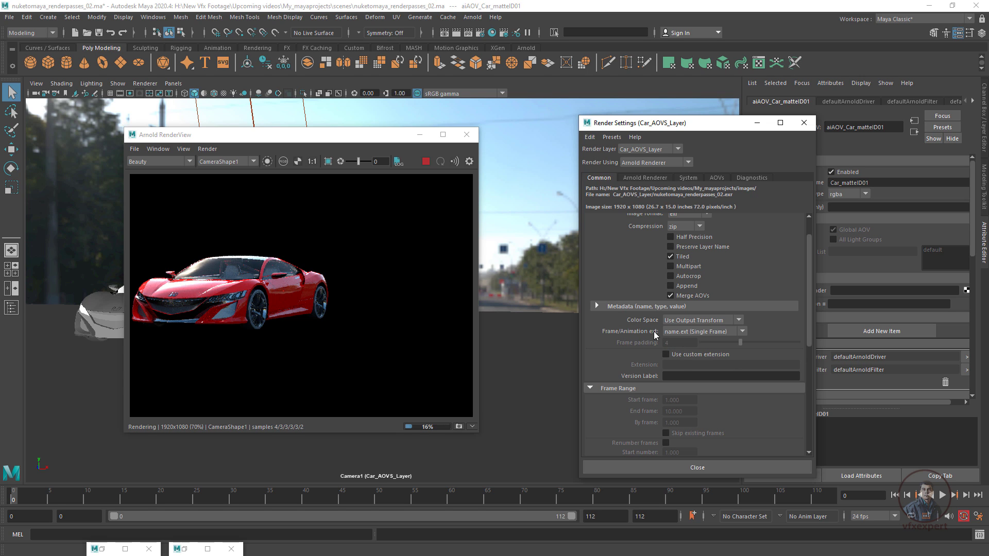
pyautogui.click(728, 330)
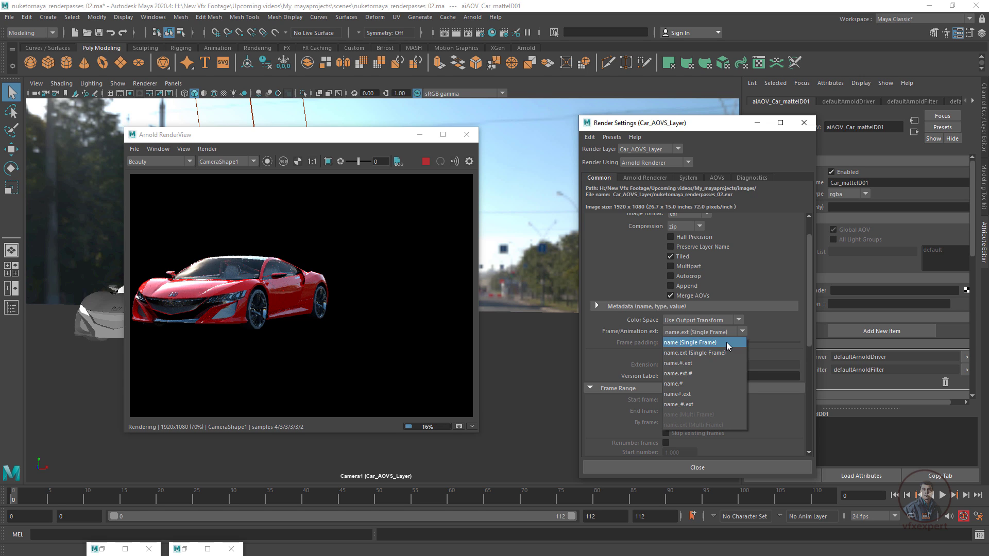
pyautogui.click(679, 364)
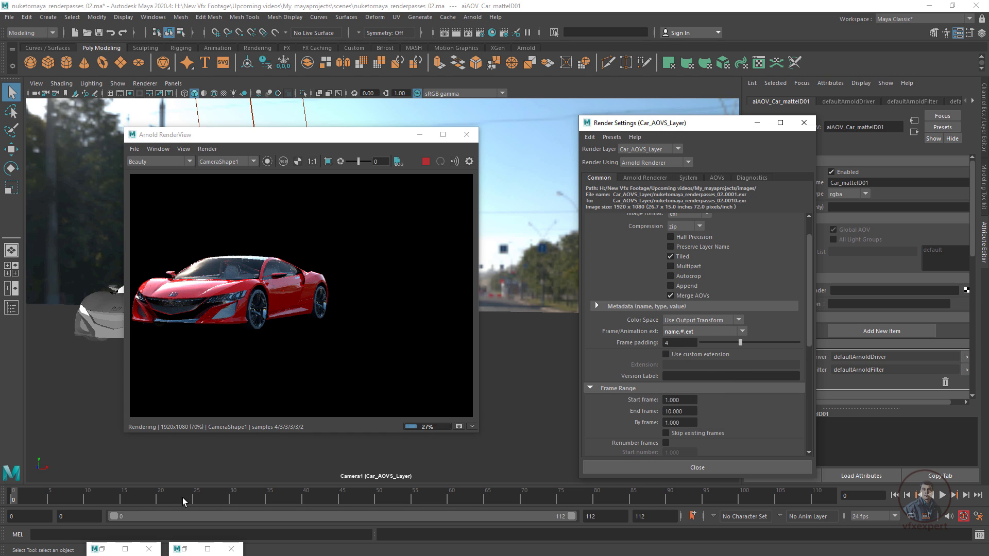
pyautogui.click(20, 518)
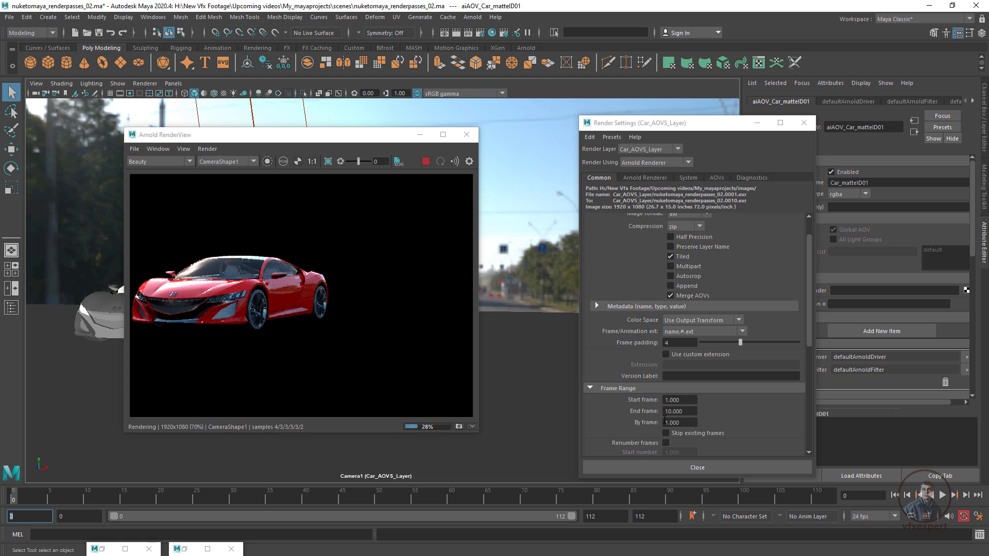
# Set the frame range to Start frame 0 and End frame 112
pyautogui.click(681, 402)
pyautogui.write('0')
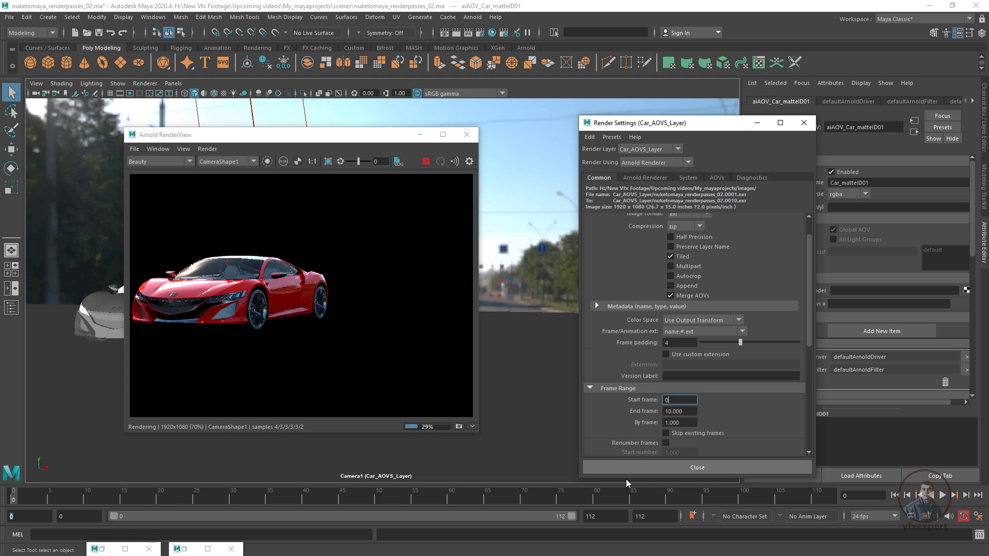
pyautogui.press('Tab')
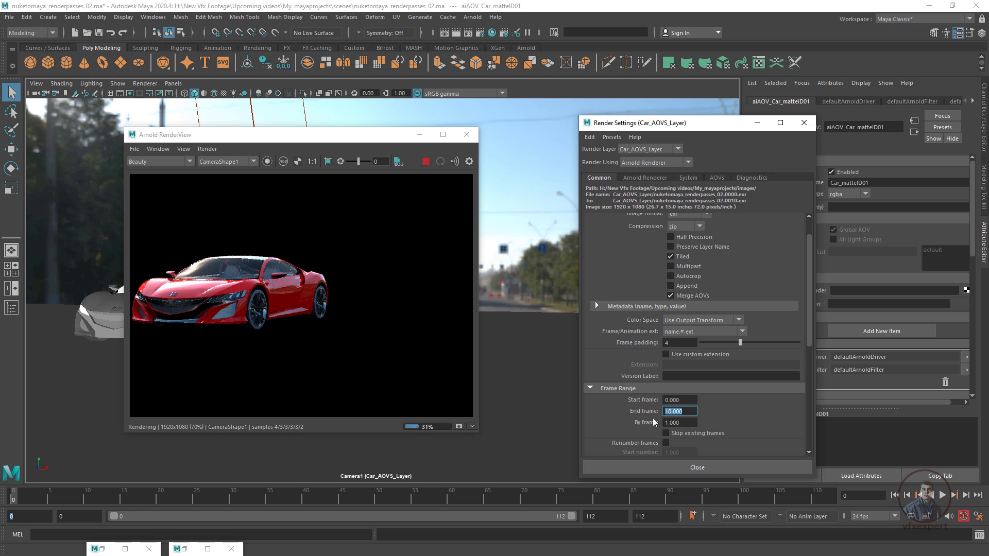
pyautogui.write('112')
pyautogui.moveTo(811, 336); pyautogui.dragTo(765, 393)
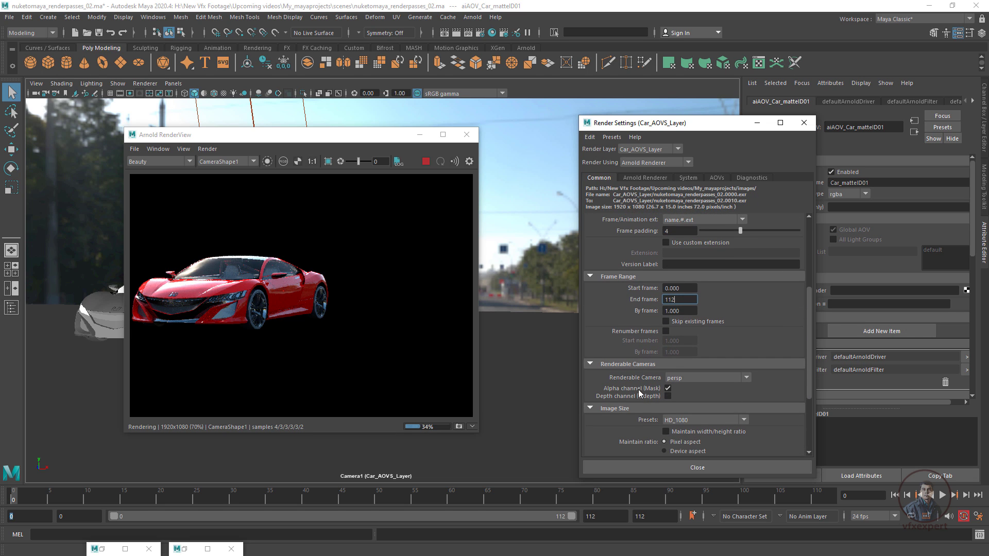
pyautogui.write('2')
# Change the Renderable Camera from persp to Camera1
pyautogui.click(713, 378)
pyautogui.click(682, 403)
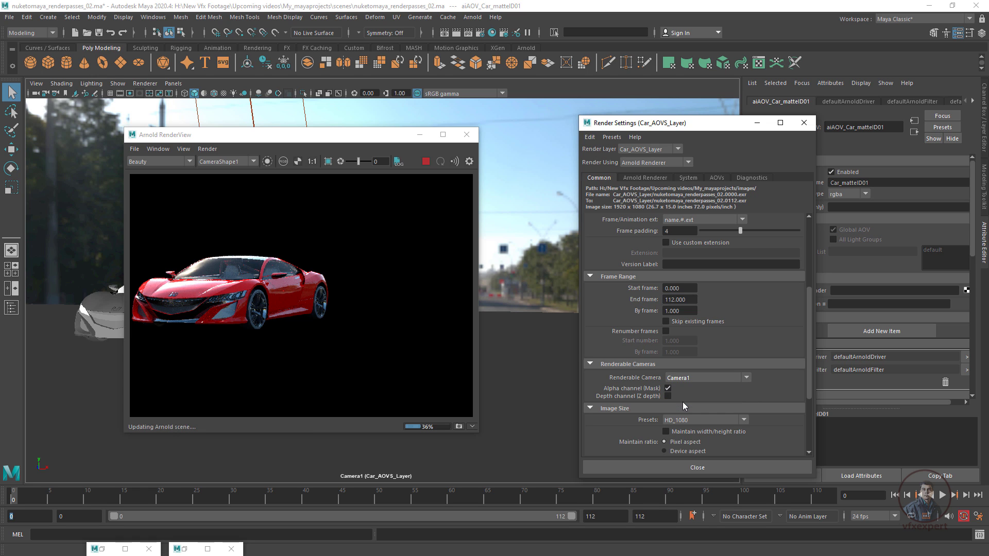
pyautogui.moveTo(812, 388); pyautogui.dragTo(807, 426)
pyautogui.moveTo(691, 396); pyautogui.dragTo(642, 411)
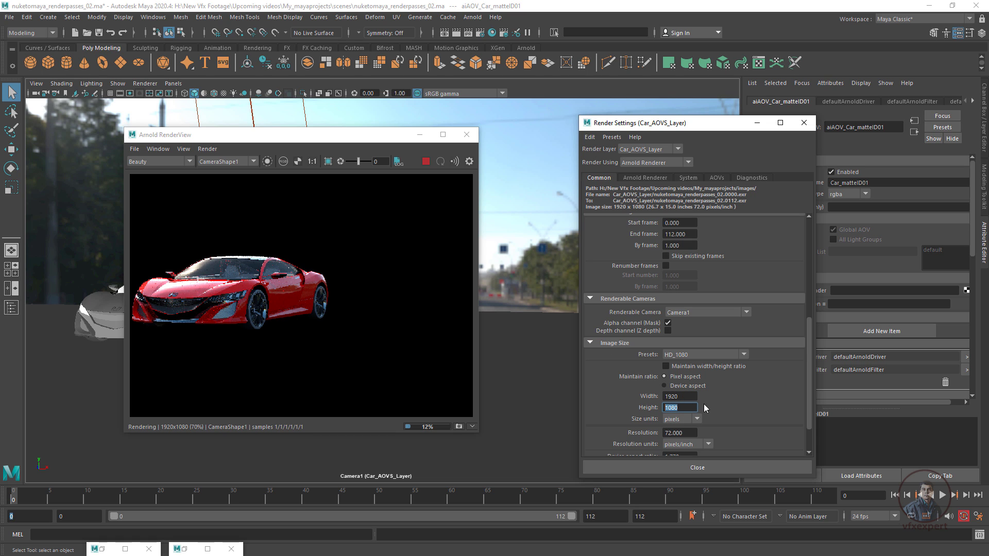
pyautogui.moveTo(808, 395); pyautogui.dragTo(812, 303)
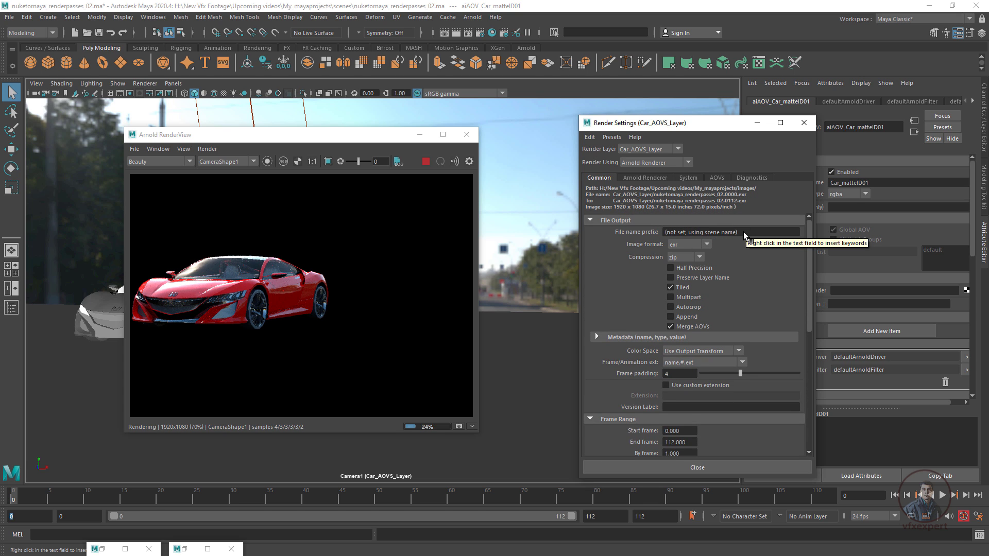
# Set the File name prefix to <RenderLayer> and bring up the Render Setup layer list
pyautogui.moveTo(738, 232); pyautogui.dragTo(657, 234)
pyautogui.rightClick(695, 235)
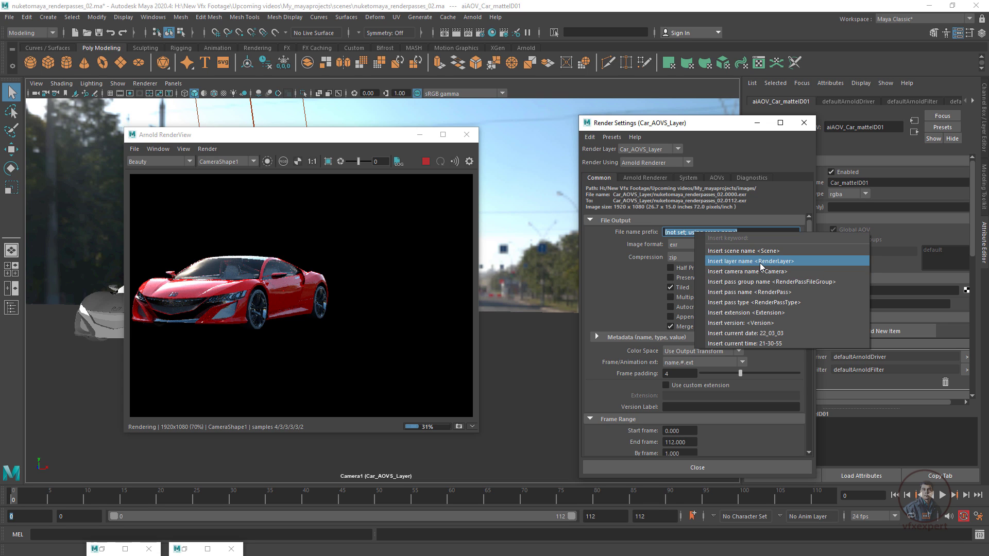
pyautogui.click(759, 263)
pyautogui.moveTo(688, 126); pyautogui.dragTo(726, 138)
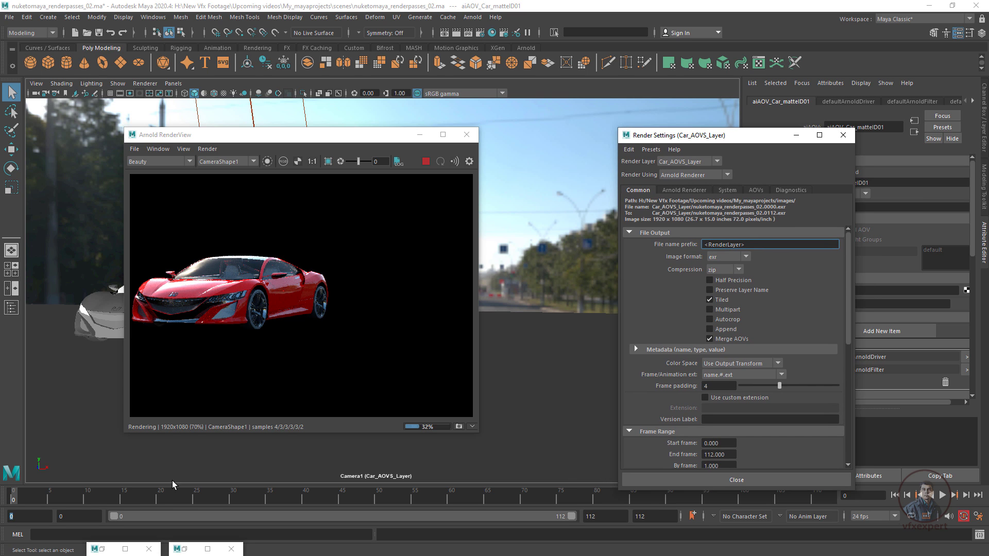
pyautogui.click(504, 32)
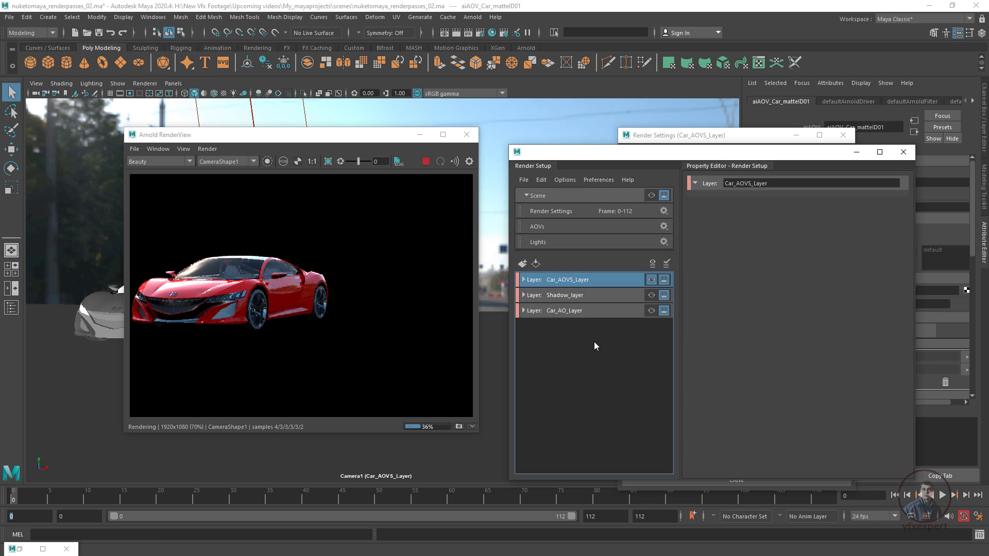
# Review Shadow_layer and Car_AO_Layer, then minimize Render Setup and Render Settings
pyautogui.click(562, 295)
pyautogui.click(557, 313)
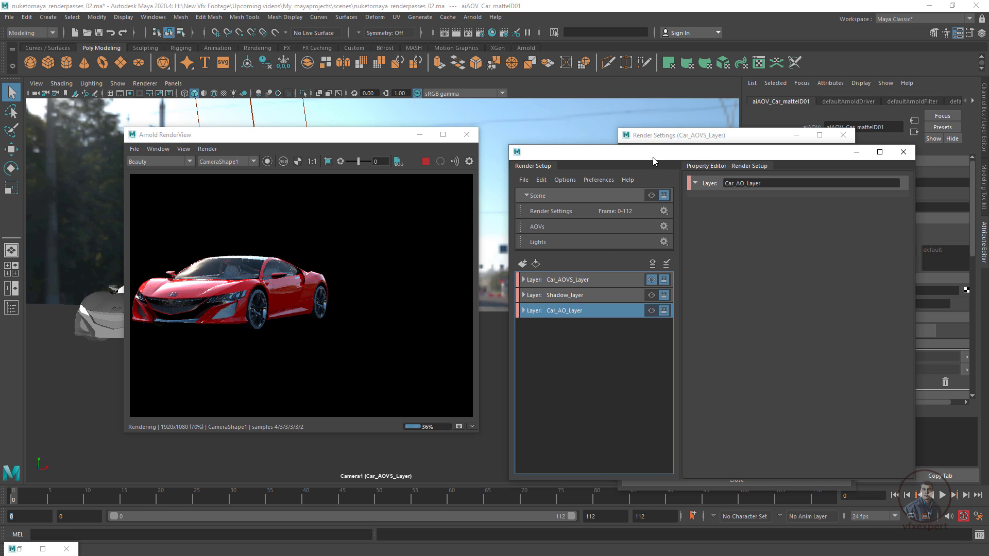
pyautogui.moveTo(642, 152); pyautogui.dragTo(366, 172)
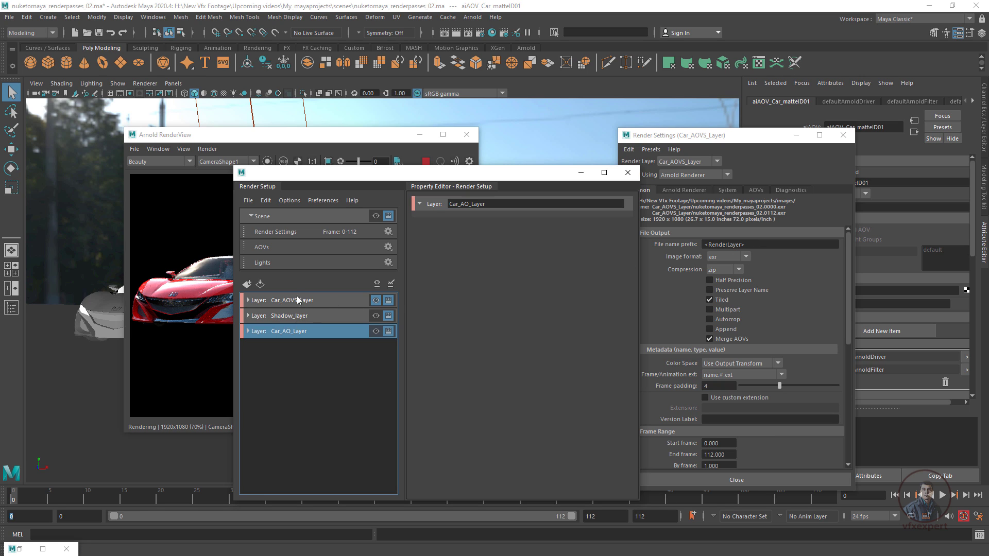
pyautogui.click(581, 173)
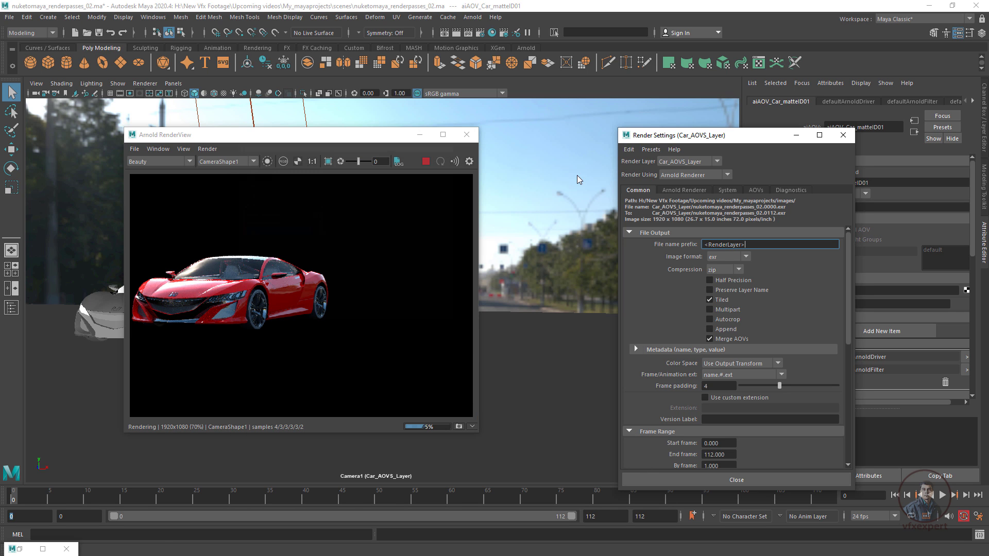
pyautogui.click(796, 135)
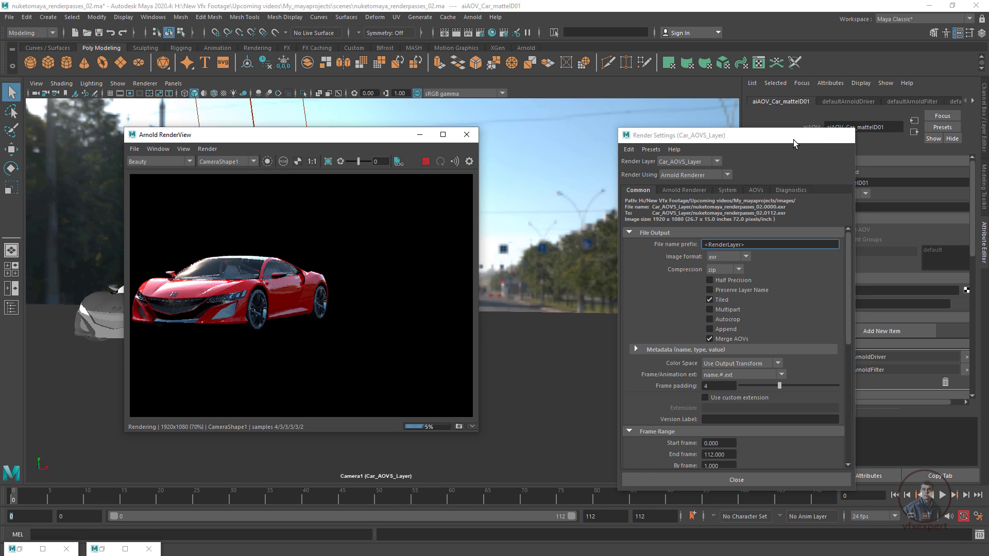
pyautogui.moveTo(289, 135); pyautogui.dragTo(297, 138)
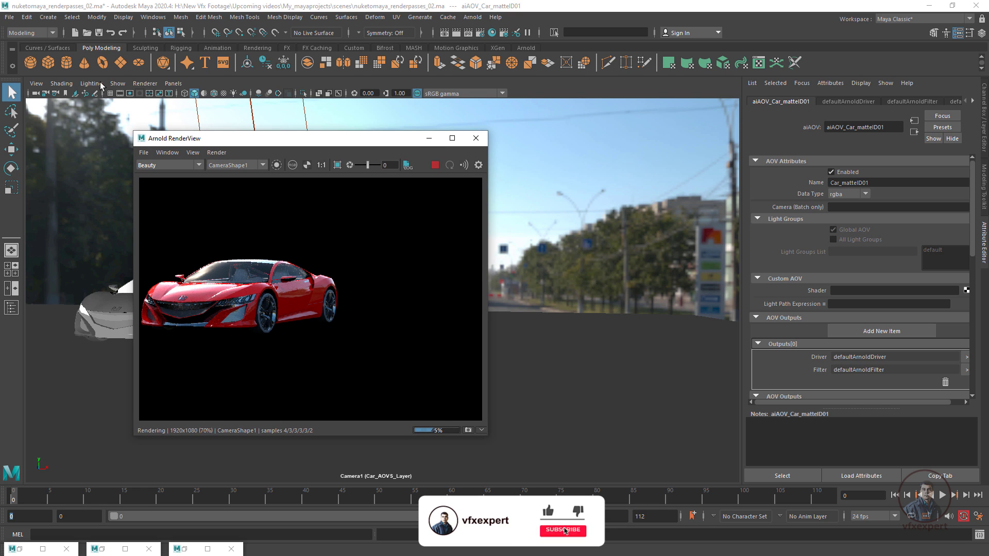
# Switch to the Rendering menu set, run Render > Batch Render, and restore Render Setup
pyautogui.click(51, 33)
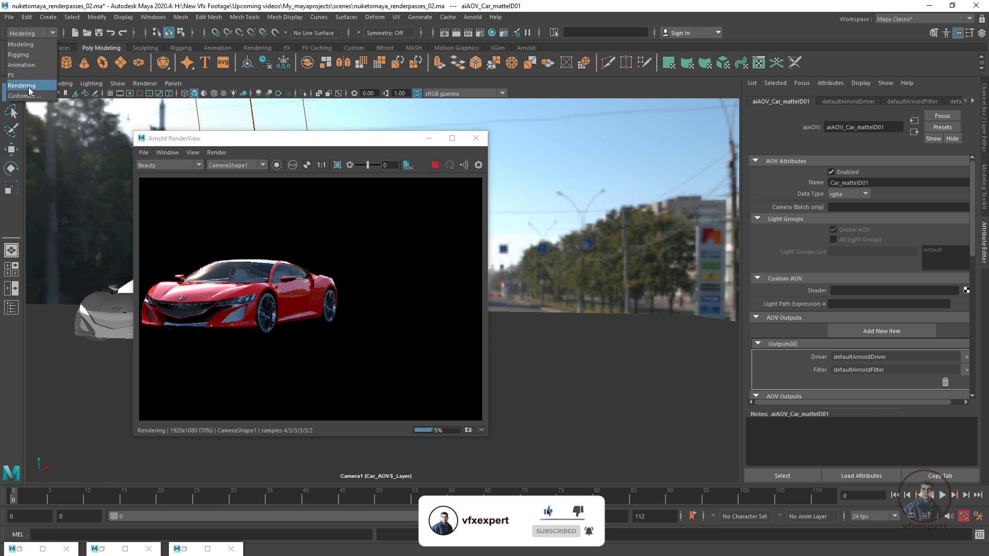
pyautogui.click(22, 86)
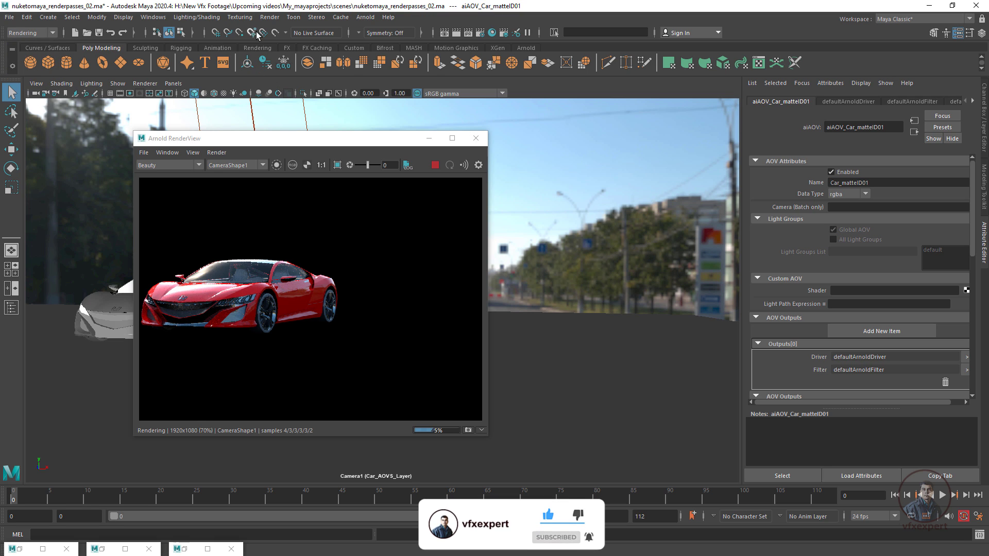
pyautogui.click(270, 17)
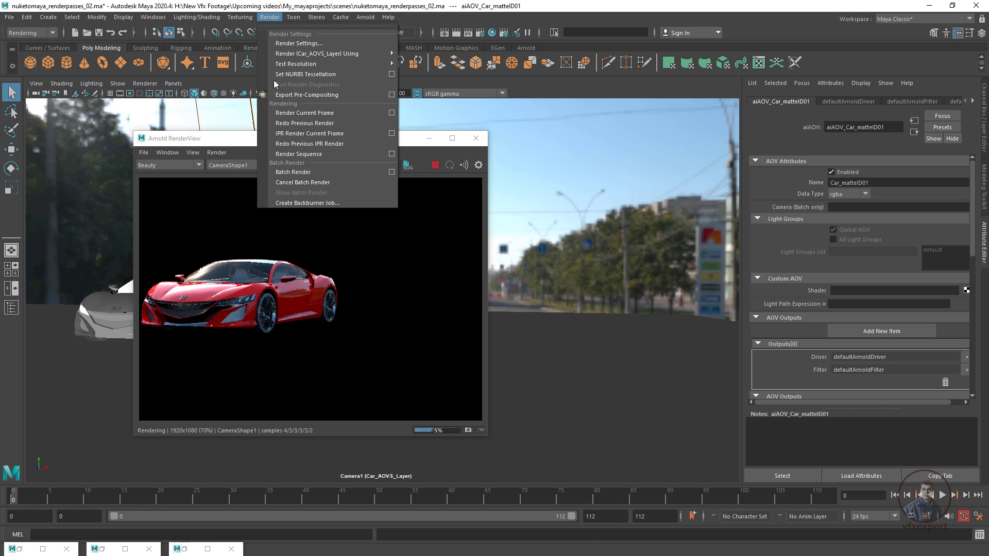
pyautogui.click(308, 174)
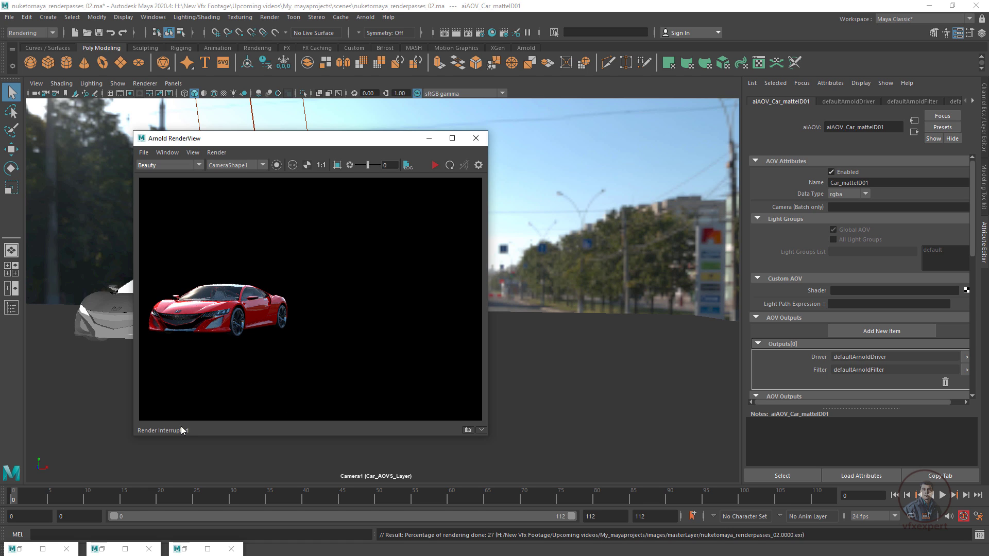
pyautogui.click(105, 551)
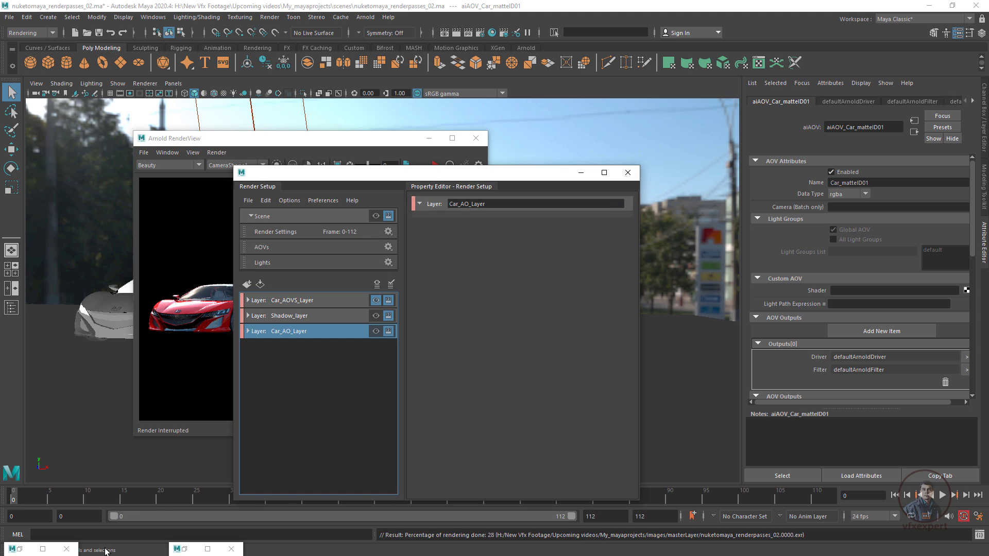
pyautogui.moveTo(384, 176); pyautogui.dragTo(629, 137)
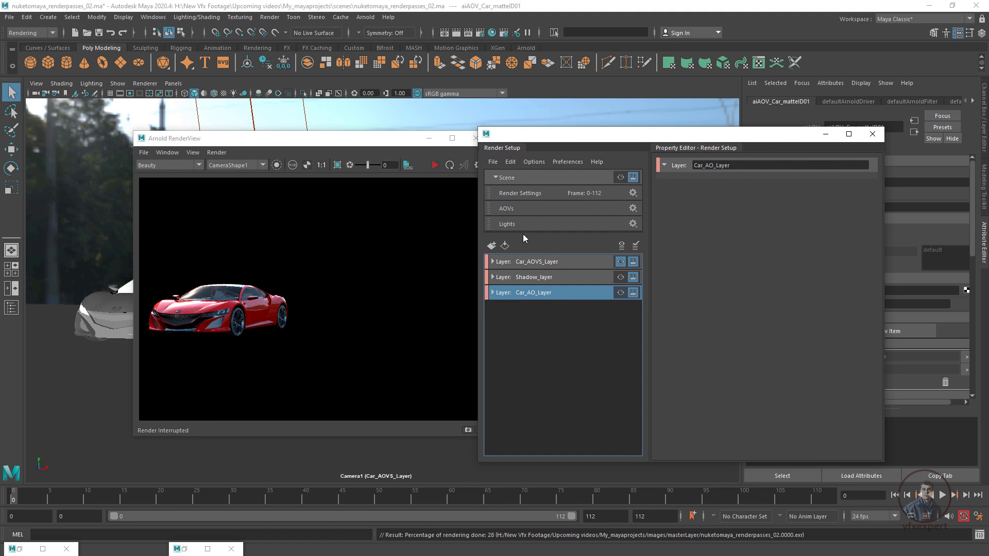